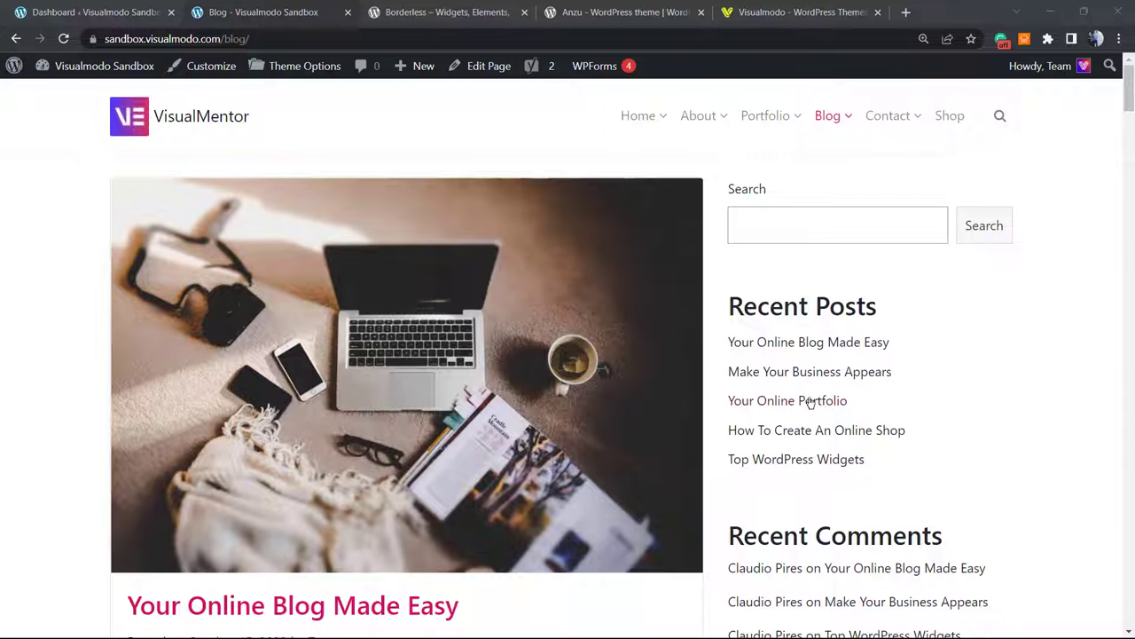
Step: Examine the blog page's post list and the Recent Posts section in its sidebar
{"action": "left_click_drag", "start_coordinate": [914, 468], "coordinate": [953, 482]}
{"action": "left_click", "coordinate": [945, 480]}
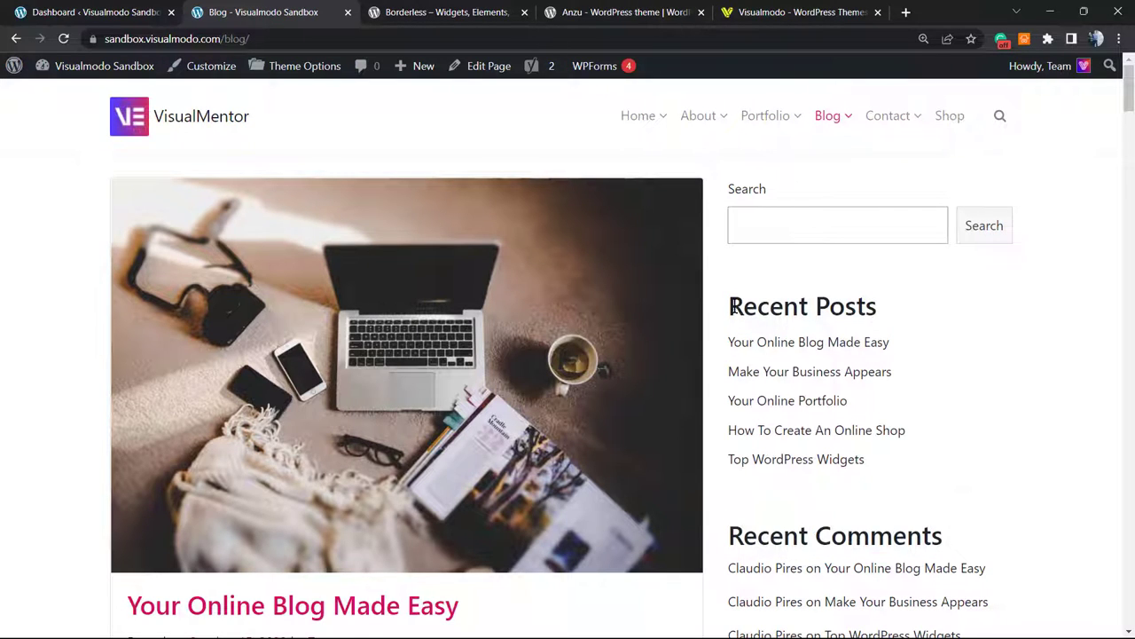
{"action": "left_click_drag", "start_coordinate": [736, 306], "coordinate": [893, 460]}
{"action": "left_click", "coordinate": [949, 461]}
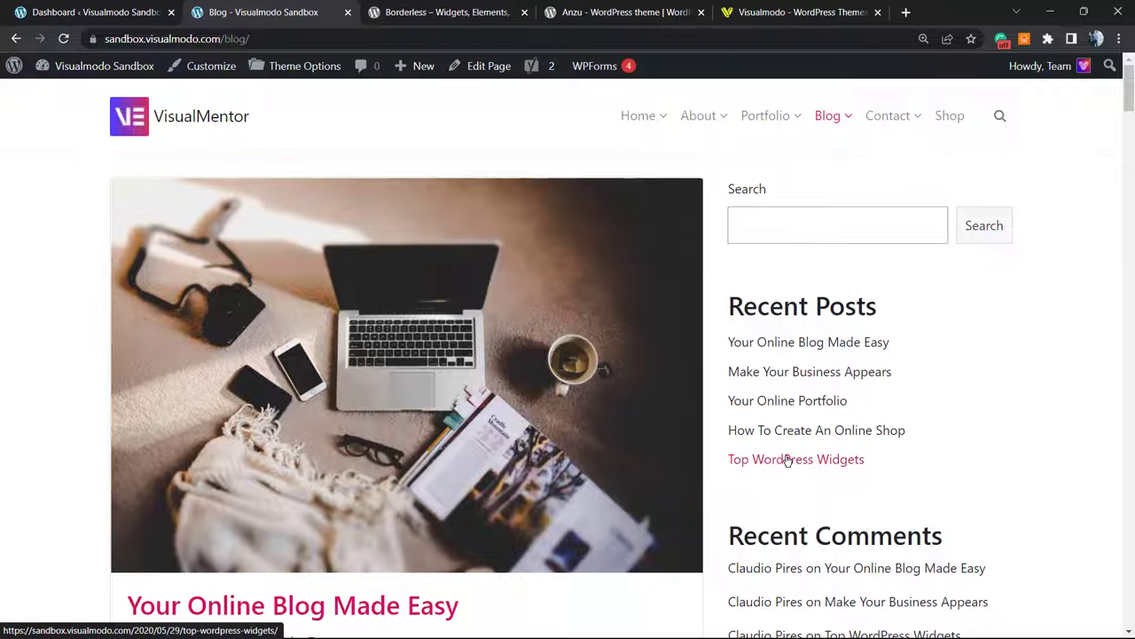
{"action": "scroll", "coordinate": [581, 449], "scroll_direction": "down", "scroll_amount": 5}
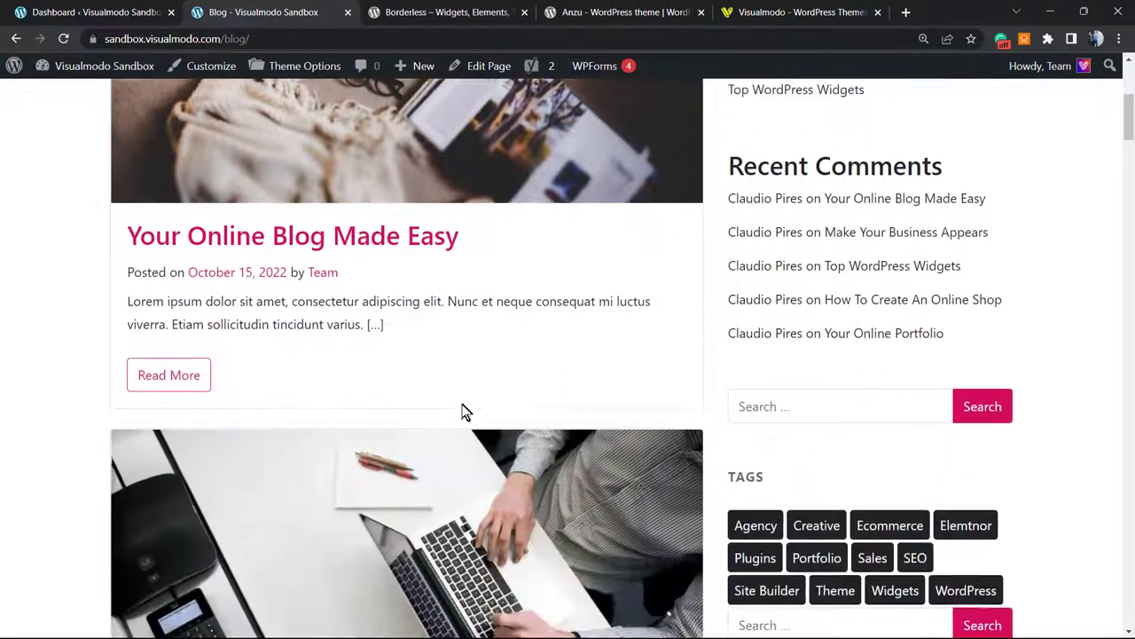
{"action": "scroll", "coordinate": [426, 410], "scroll_direction": "up", "scroll_amount": 5}
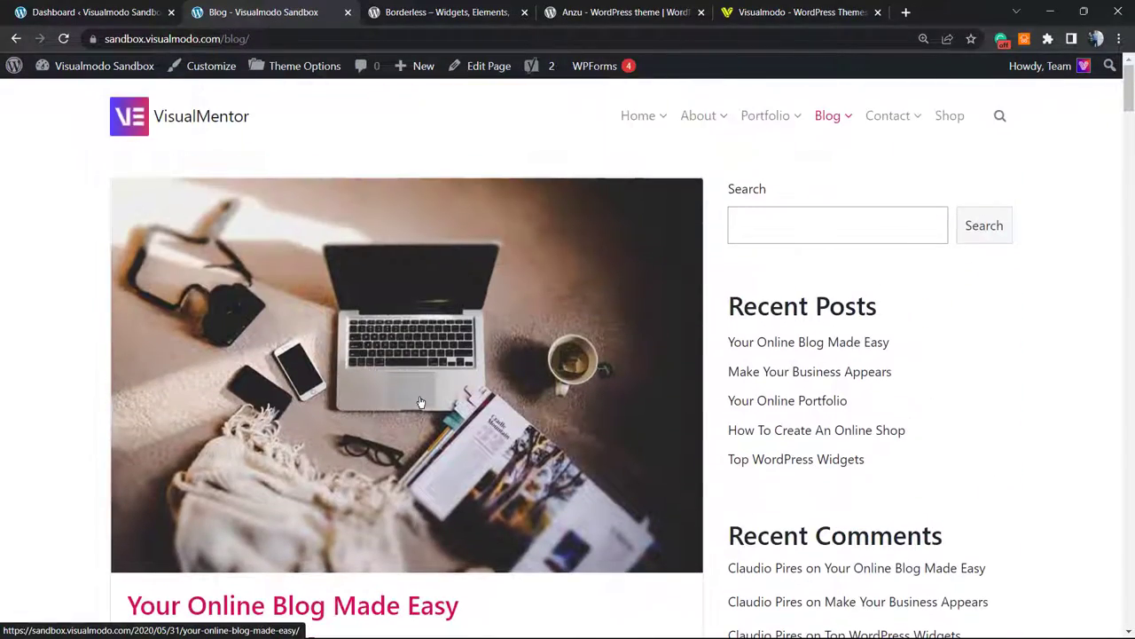
{"action": "left_click", "coordinate": [58, 7]}
{"action": "scroll", "coordinate": [189, 378], "scroll_direction": "down", "scroll_amount": 3}
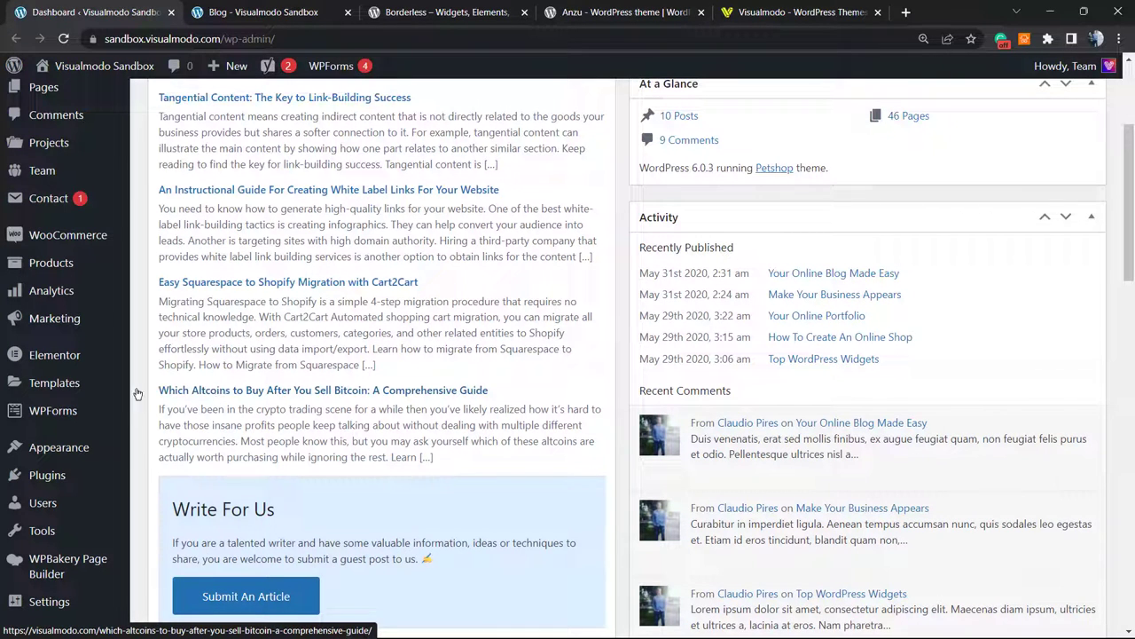
{"action": "scroll", "coordinate": [18, 420], "scroll_direction": "down", "scroll_amount": 2}
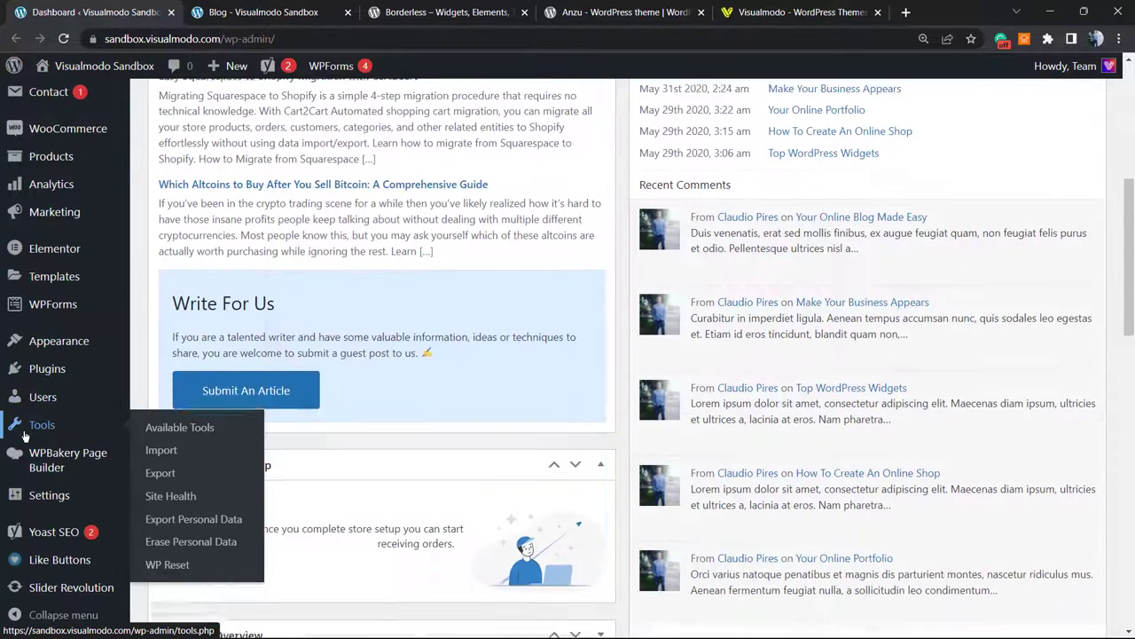
{"action": "left_click", "coordinate": [293, 12]}
Step: Open the "Make Your Business Appears" blog post and like it with the rating button below its text
{"action": "scroll", "coordinate": [479, 235], "scroll_direction": "down", "scroll_amount": 8}
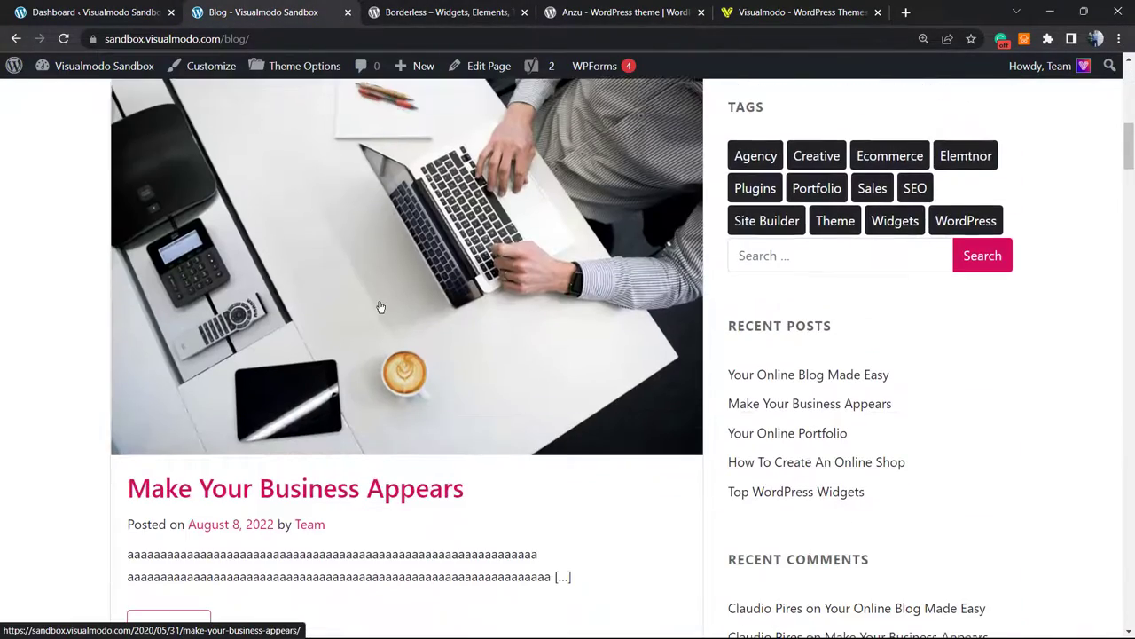
{"action": "left_click", "coordinate": [381, 307]}
{"action": "scroll", "coordinate": [368, 312], "scroll_direction": "down", "scroll_amount": 5}
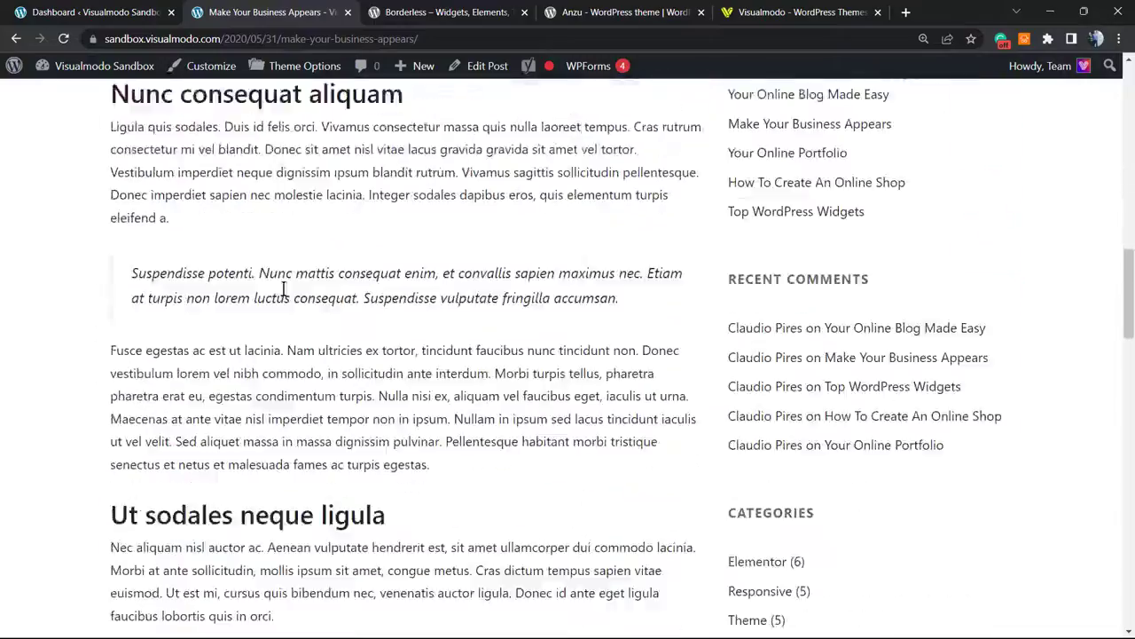
{"action": "scroll", "coordinate": [254, 275], "scroll_direction": "up", "scroll_amount": 2}
{"action": "scroll", "coordinate": [246, 287], "scroll_direction": "down", "scroll_amount": 15}
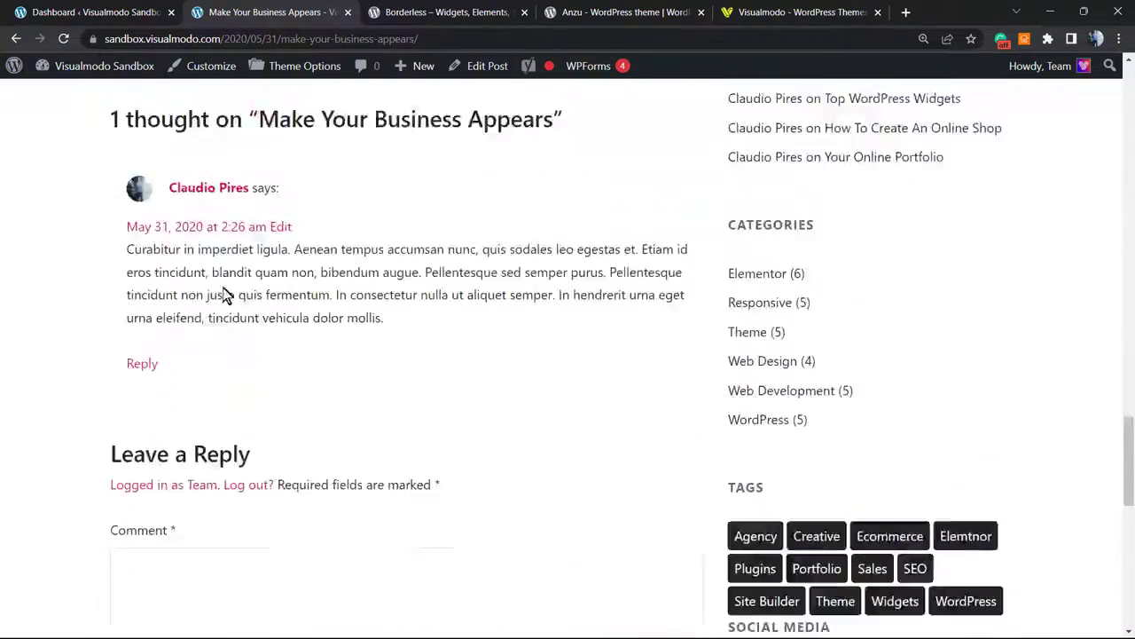
{"action": "scroll", "coordinate": [221, 297], "scroll_direction": "up", "scroll_amount": 6}
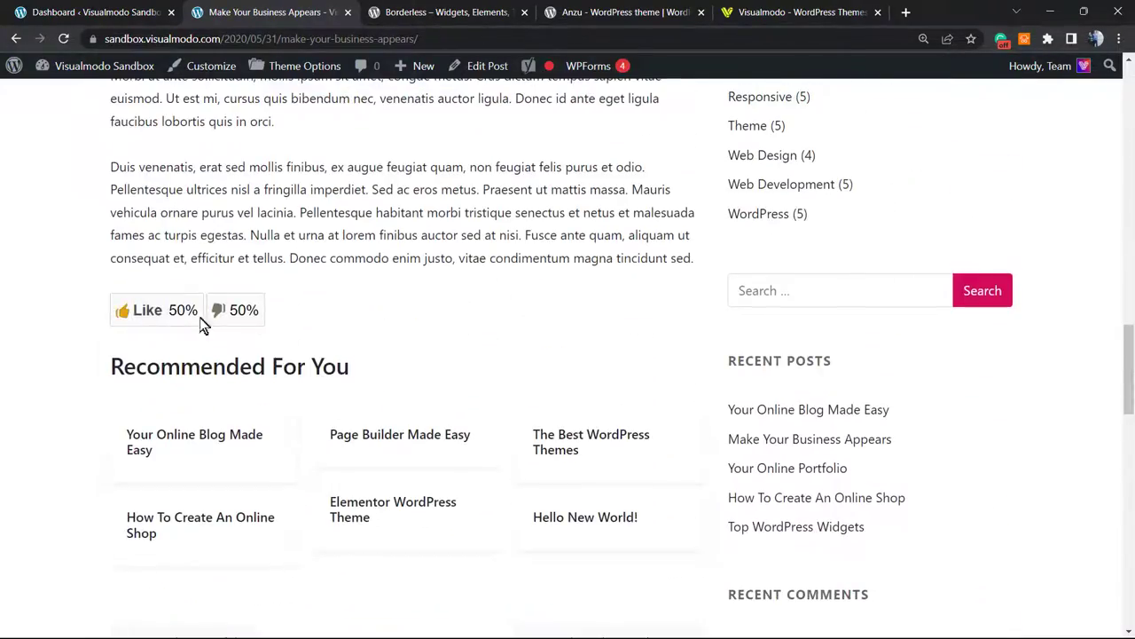
{"action": "left_click", "coordinate": [149, 312]}
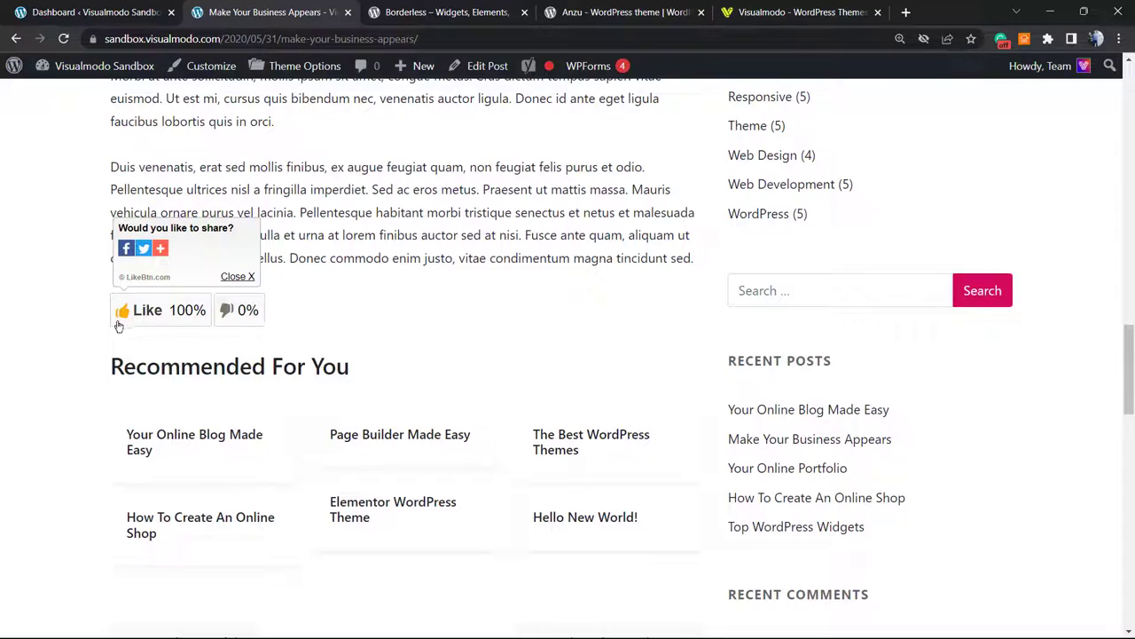
Step: Review the post's like and share options, its recommended posts and its sidebar content
{"action": "scroll", "coordinate": [545, 340], "scroll_direction": "up", "scroll_amount": 1}
{"action": "scroll", "coordinate": [463, 289], "scroll_direction": "down", "scroll_amount": 3}
{"action": "scroll", "coordinate": [451, 292], "scroll_direction": "down", "scroll_amount": 6}
{"action": "scroll", "coordinate": [440, 291], "scroll_direction": "up", "scroll_amount": 7}
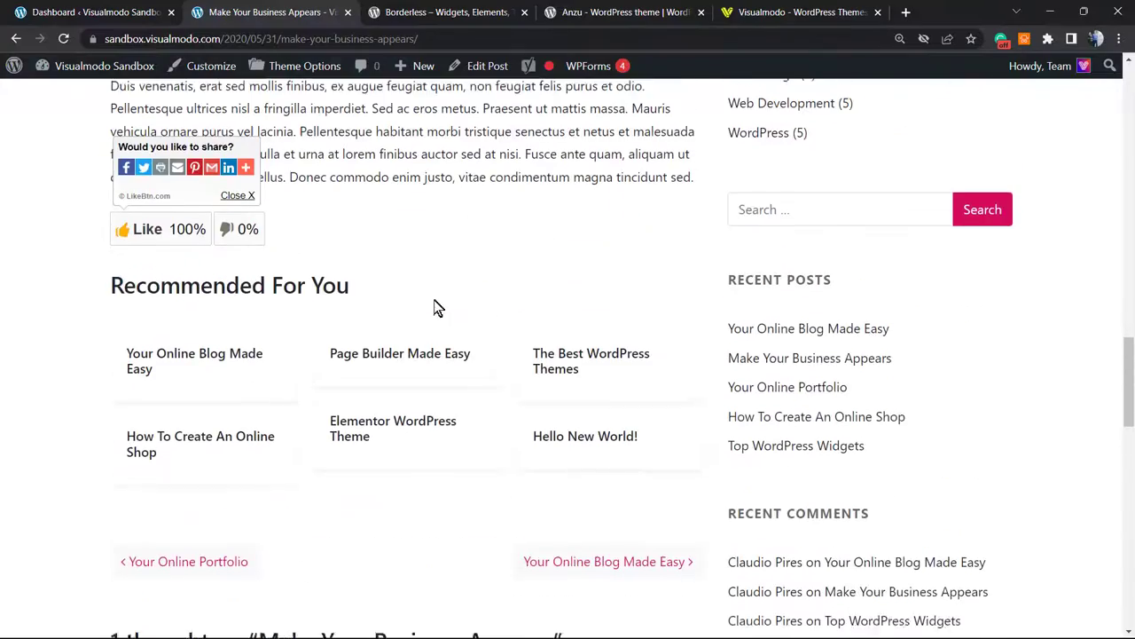
{"action": "scroll", "coordinate": [454, 316], "scroll_direction": "up", "scroll_amount": 2}
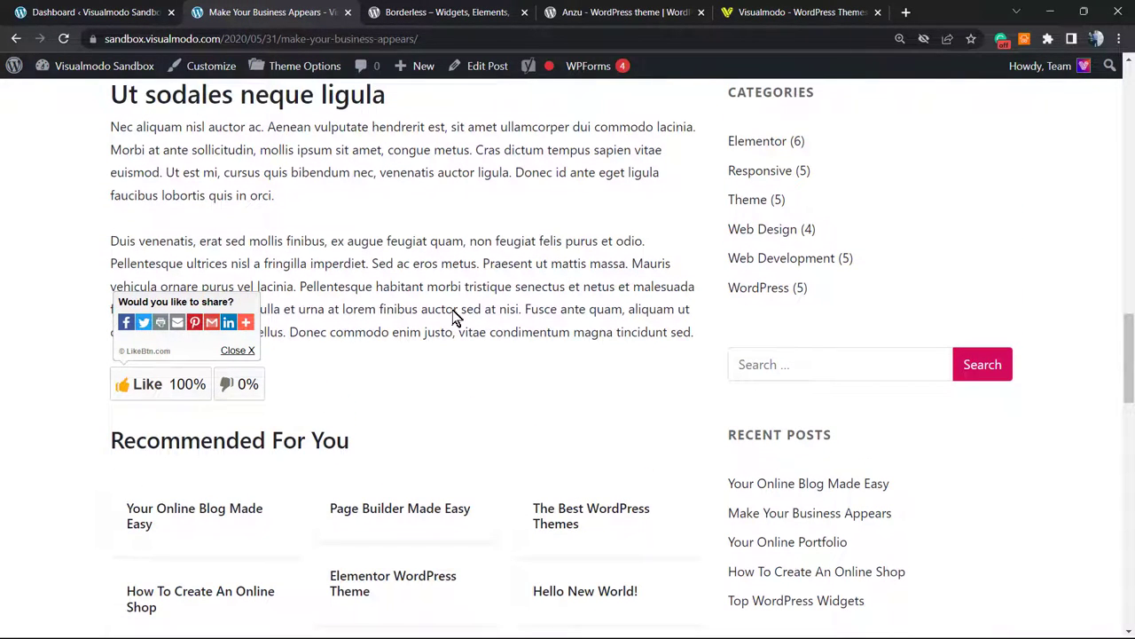
{"action": "scroll", "coordinate": [454, 315], "scroll_direction": "up", "scroll_amount": 2}
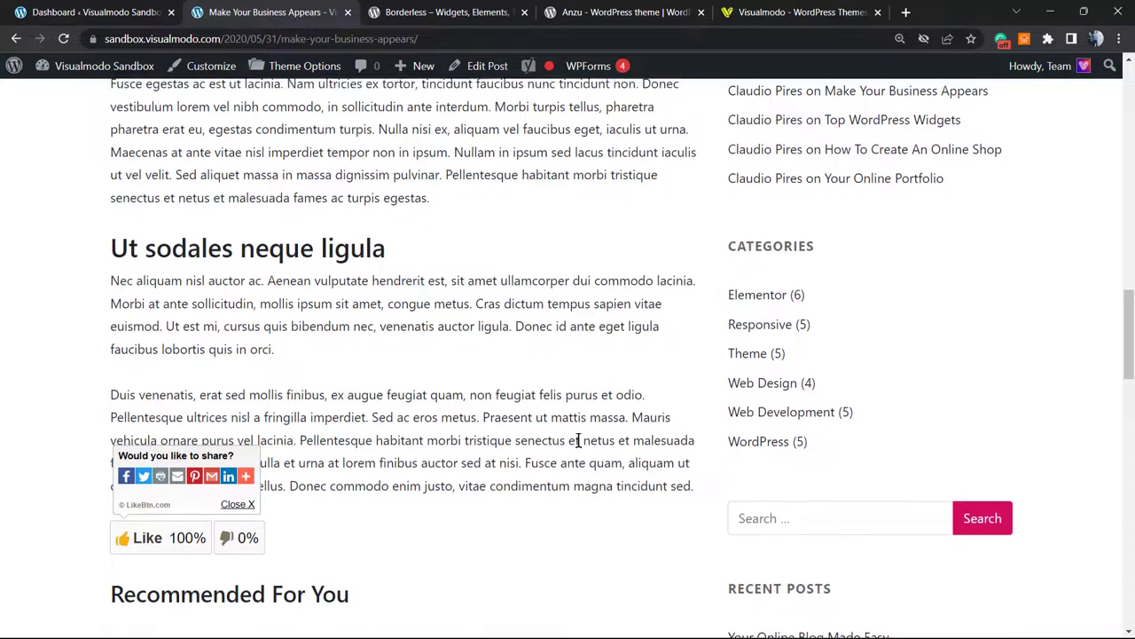
{"action": "scroll", "coordinate": [684, 406], "scroll_direction": "up", "scroll_amount": 7}
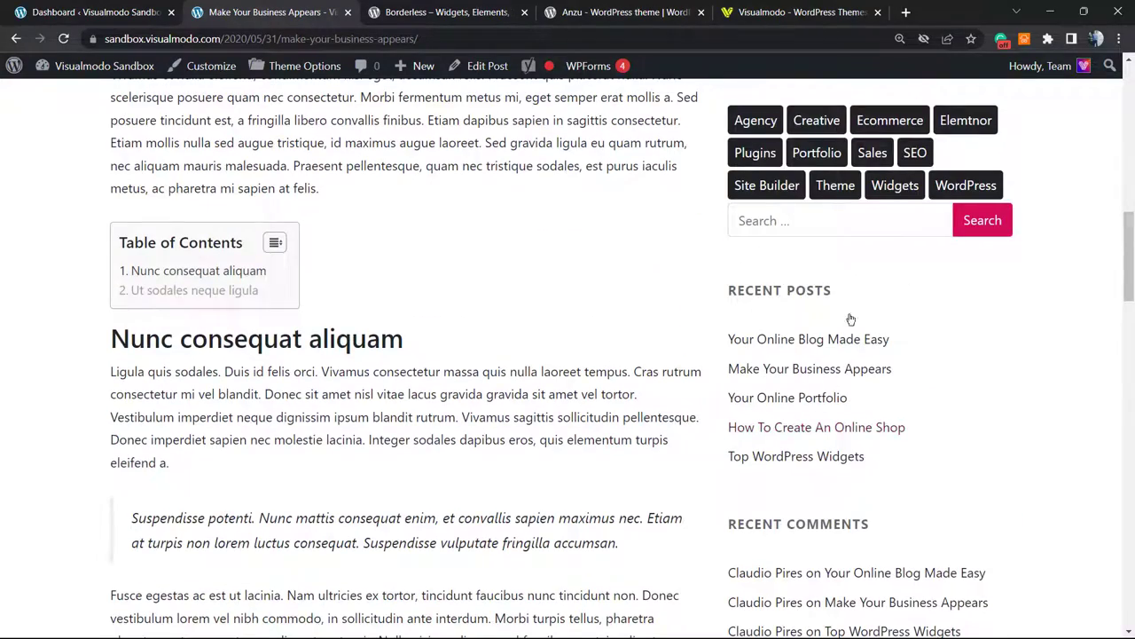
{"action": "scroll", "coordinate": [839, 307], "scroll_direction": "up", "scroll_amount": 7}
{"action": "scroll", "coordinate": [781, 364], "scroll_direction": "up", "scroll_amount": 4}
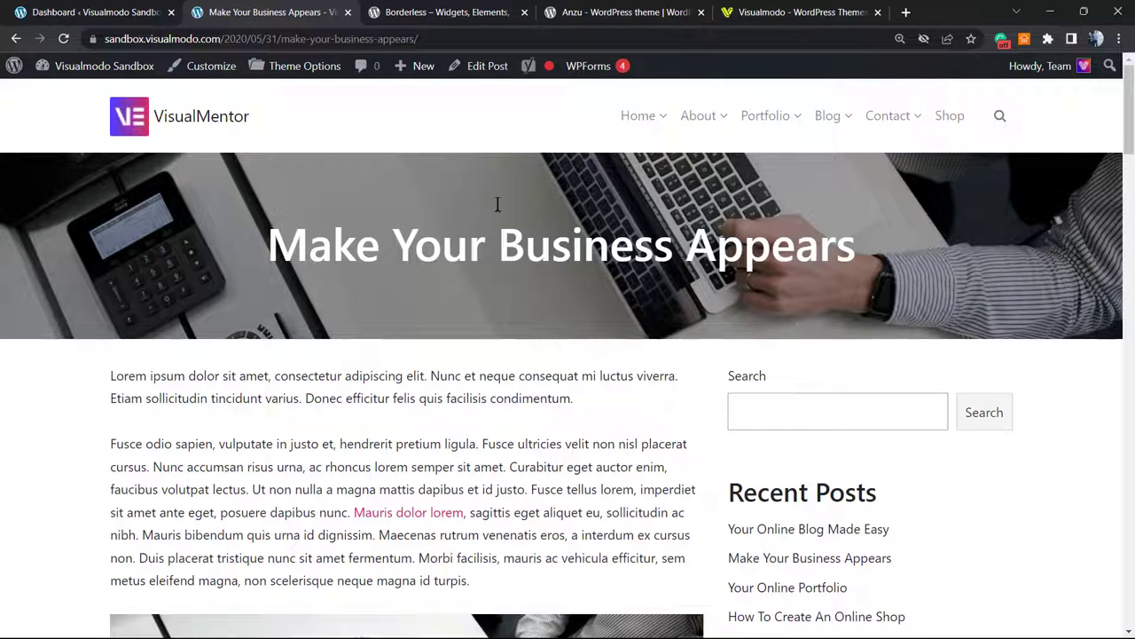
Step: Open the Like Buttons plugin in the WordPress dashboard and show its available widgets
{"action": "left_click", "coordinate": [88, 12]}
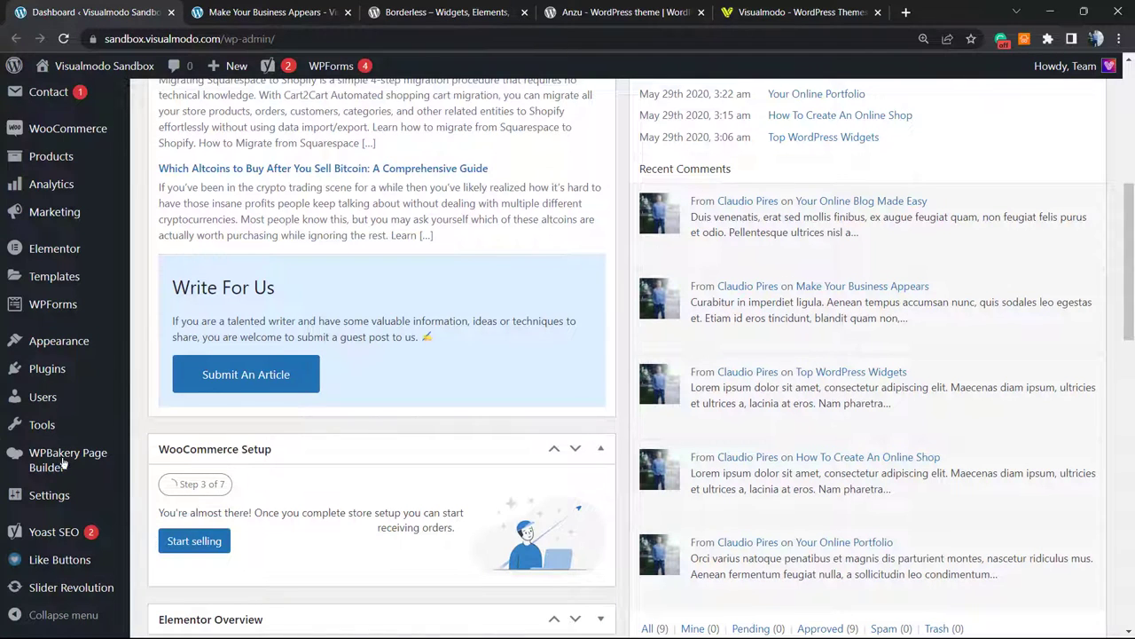
{"action": "scroll", "coordinate": [57, 462], "scroll_direction": "down", "scroll_amount": 1}
{"action": "mouse_move", "coordinate": [55, 559]}
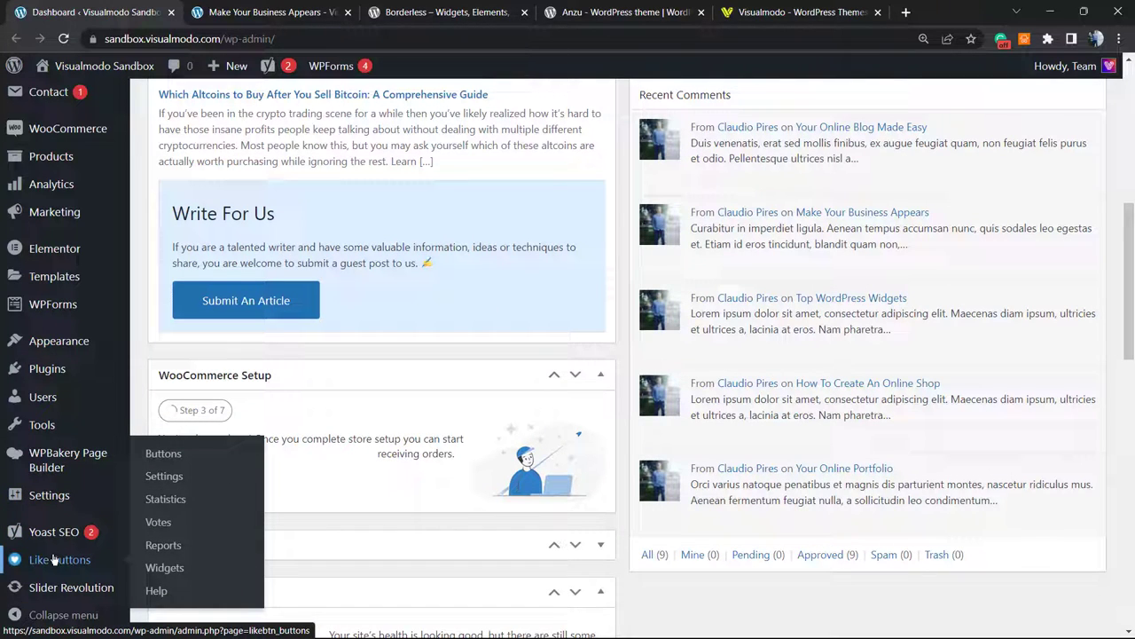
{"action": "left_click", "coordinate": [49, 561]}
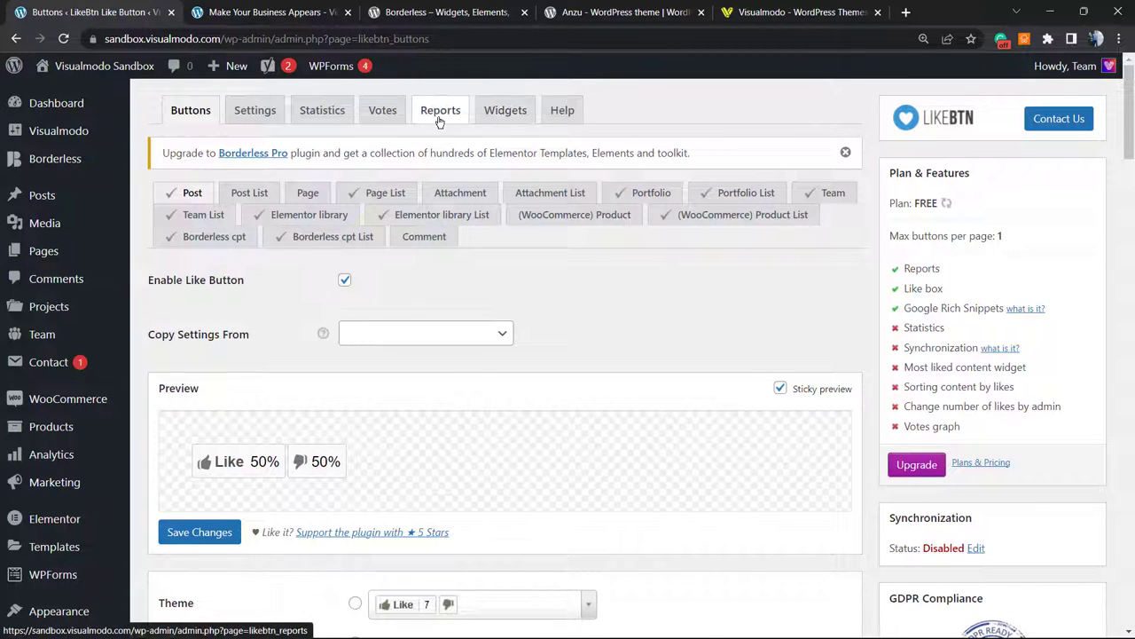
{"action": "left_click", "coordinate": [499, 117]}
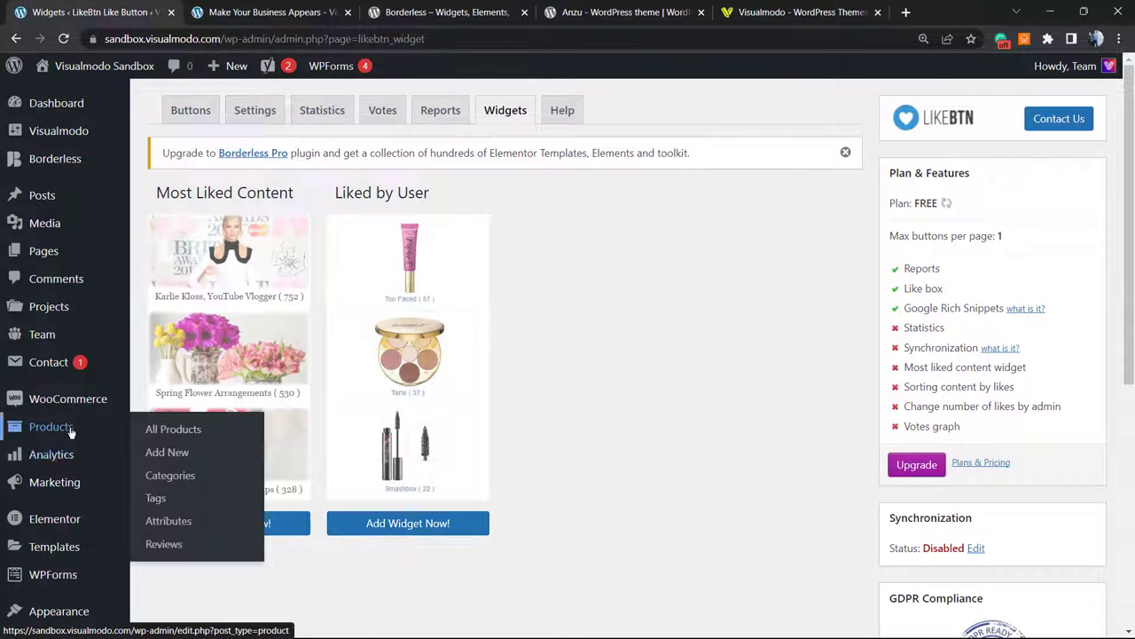
Step: Go from the plugin's widget overview to the site's block-based Widgets editor
{"action": "scroll", "coordinate": [96, 464], "scroll_direction": "down", "scroll_amount": 1}
{"action": "mouse_move", "coordinate": [100, 543]}
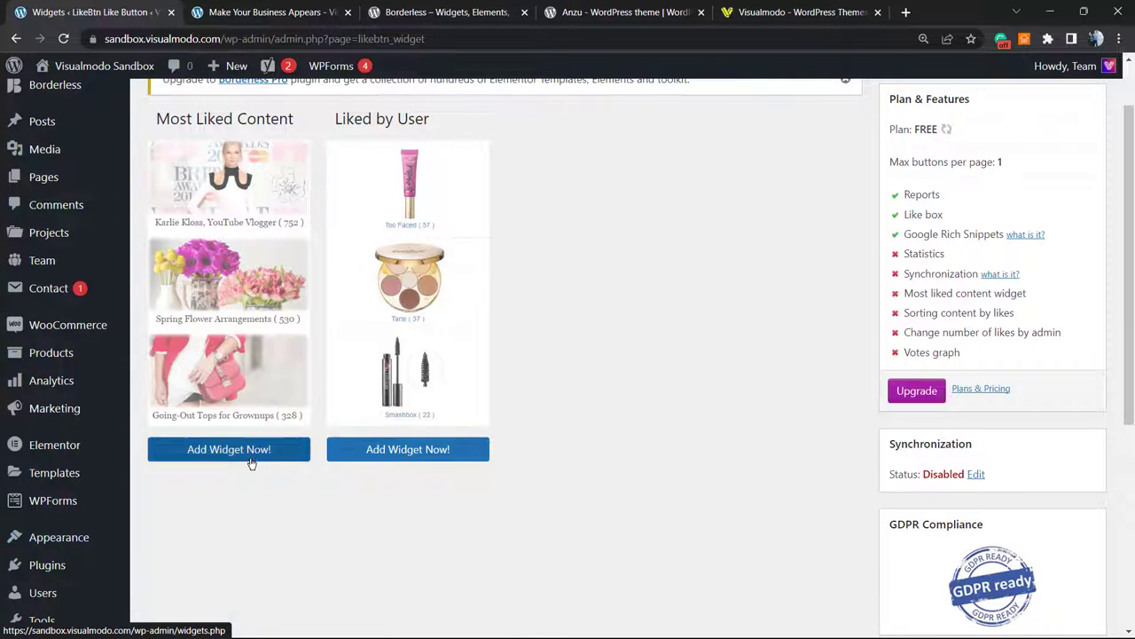
{"action": "left_click", "coordinate": [177, 523]}
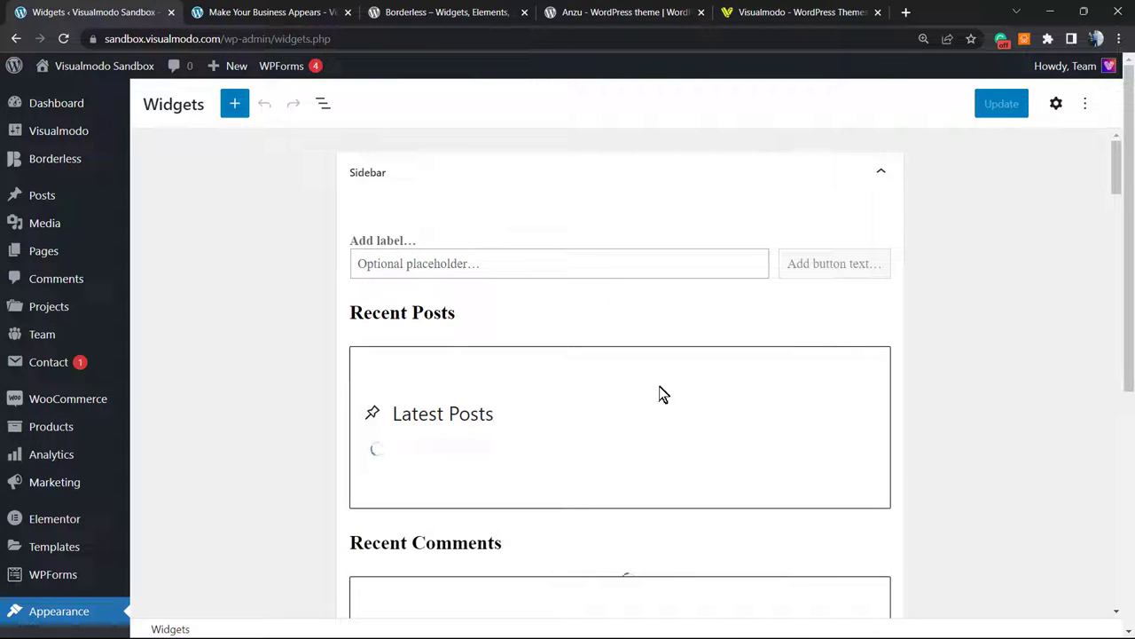
Step: Collapse the Sidebar area and review the theme's widget areas, from the footers to WooCommerce and inactive widgets
{"action": "left_click", "coordinate": [490, 184]}
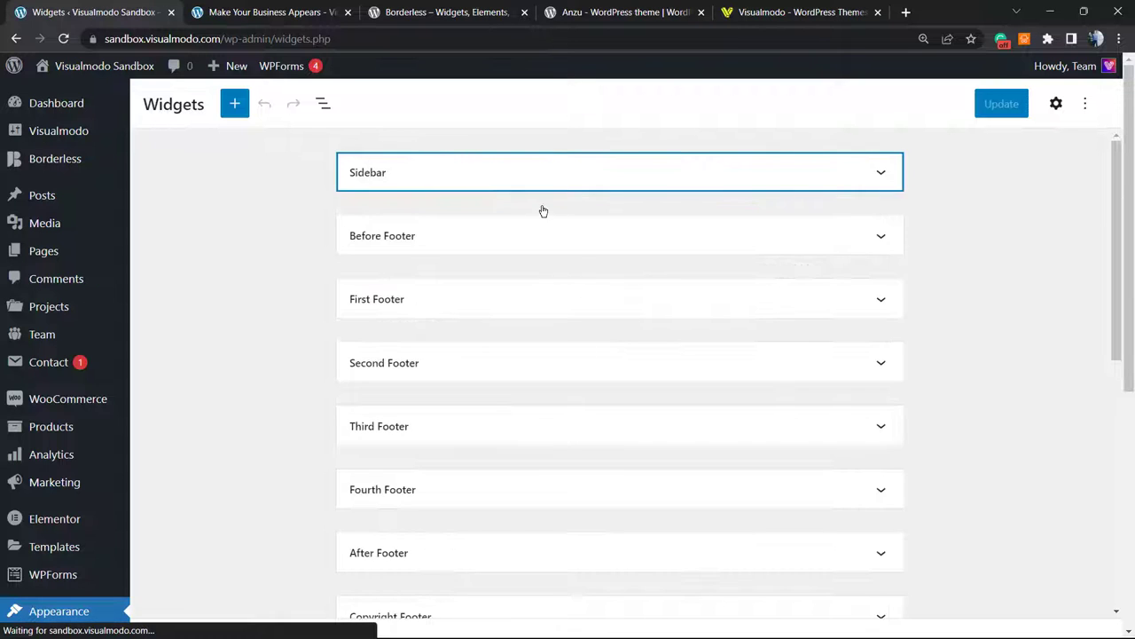
{"action": "scroll", "coordinate": [499, 352], "scroll_direction": "down", "scroll_amount": 4}
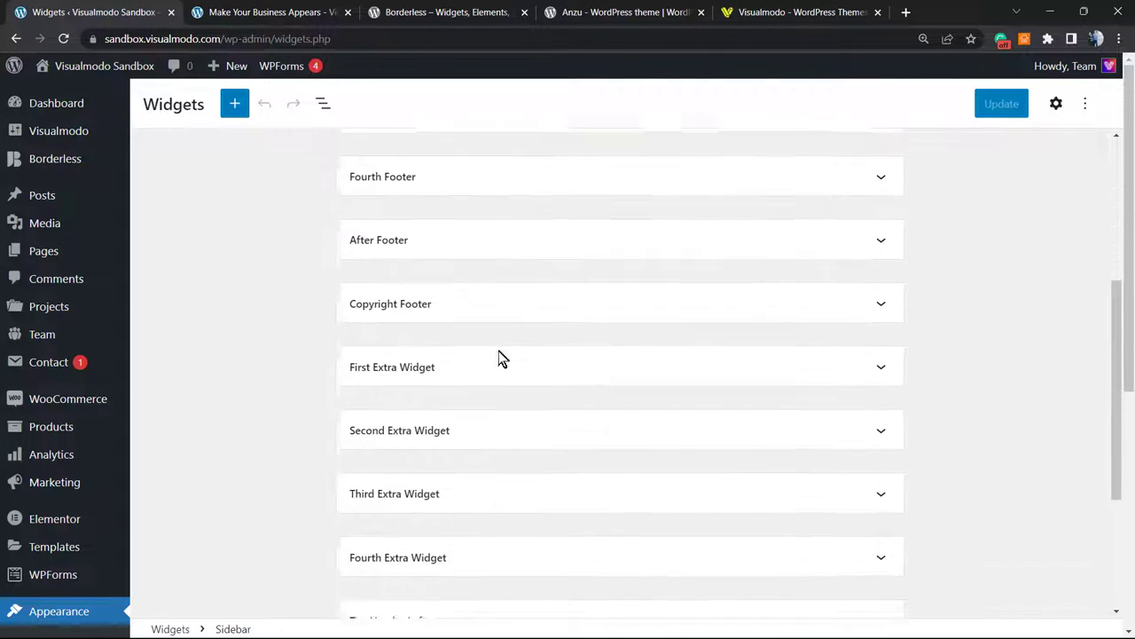
{"action": "scroll", "coordinate": [498, 350], "scroll_direction": "down", "scroll_amount": 5}
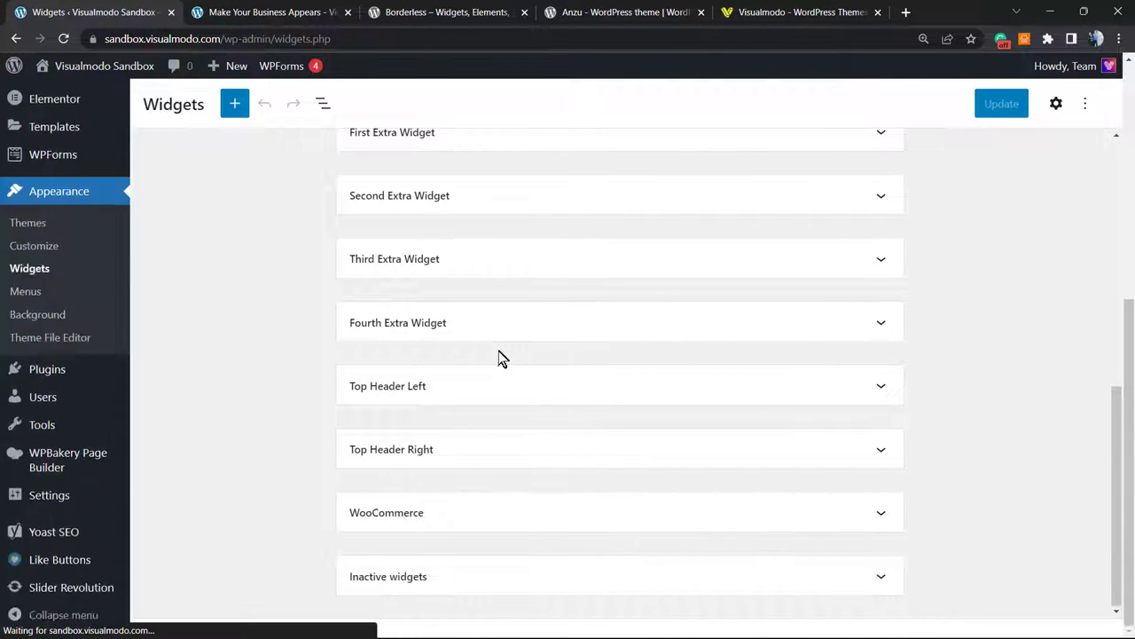
{"action": "scroll", "coordinate": [499, 351], "scroll_direction": "up", "scroll_amount": 10}
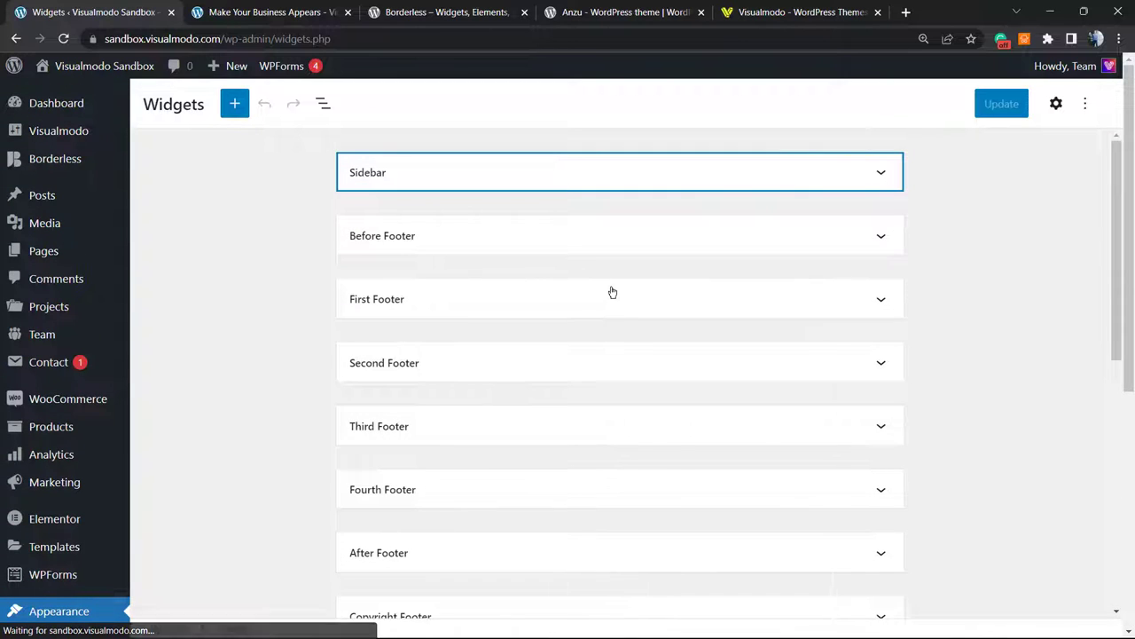
{"action": "scroll", "coordinate": [532, 421], "scroll_direction": "down", "scroll_amount": 6}
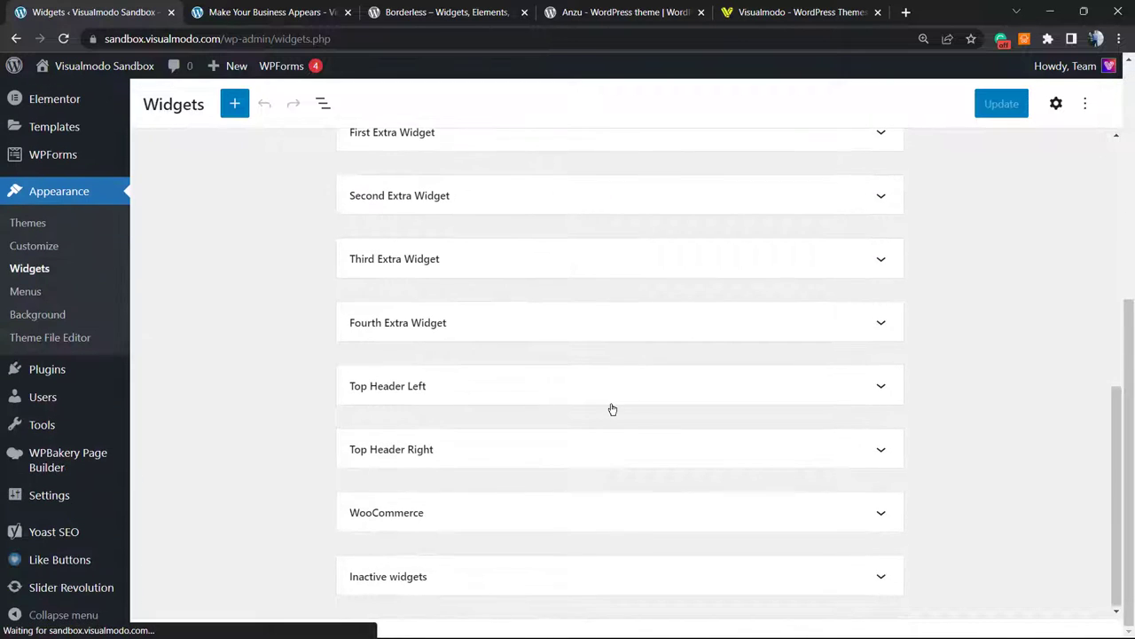
{"action": "scroll", "coordinate": [612, 408], "scroll_direction": "up", "scroll_amount": 8}
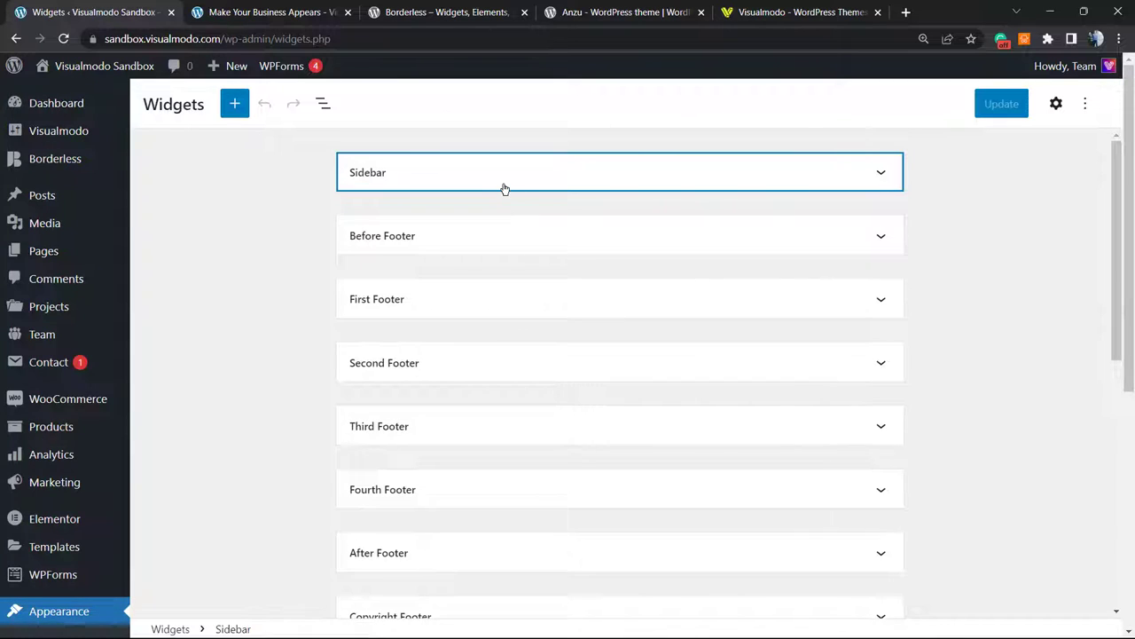
Step: Expand the Sidebar widget area and open the block inserter at its end
{"action": "left_click", "coordinate": [503, 182]}
{"action": "scroll", "coordinate": [577, 350], "scroll_direction": "down", "scroll_amount": 5}
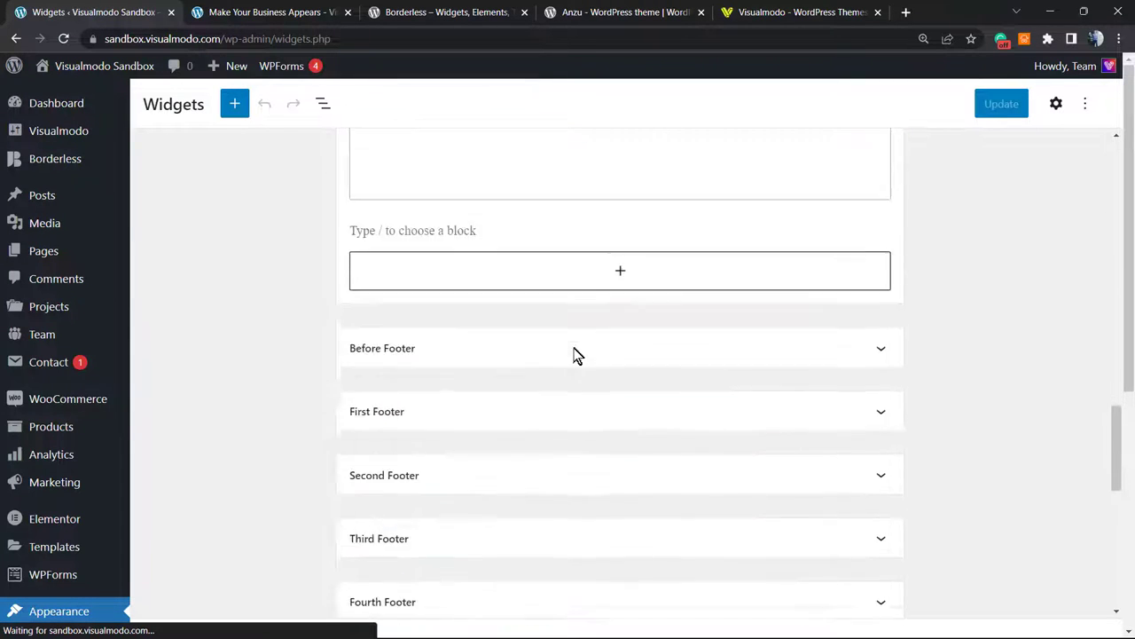
{"action": "scroll", "coordinate": [589, 328], "scroll_direction": "up", "scroll_amount": 1}
{"action": "left_click", "coordinate": [620, 313]}
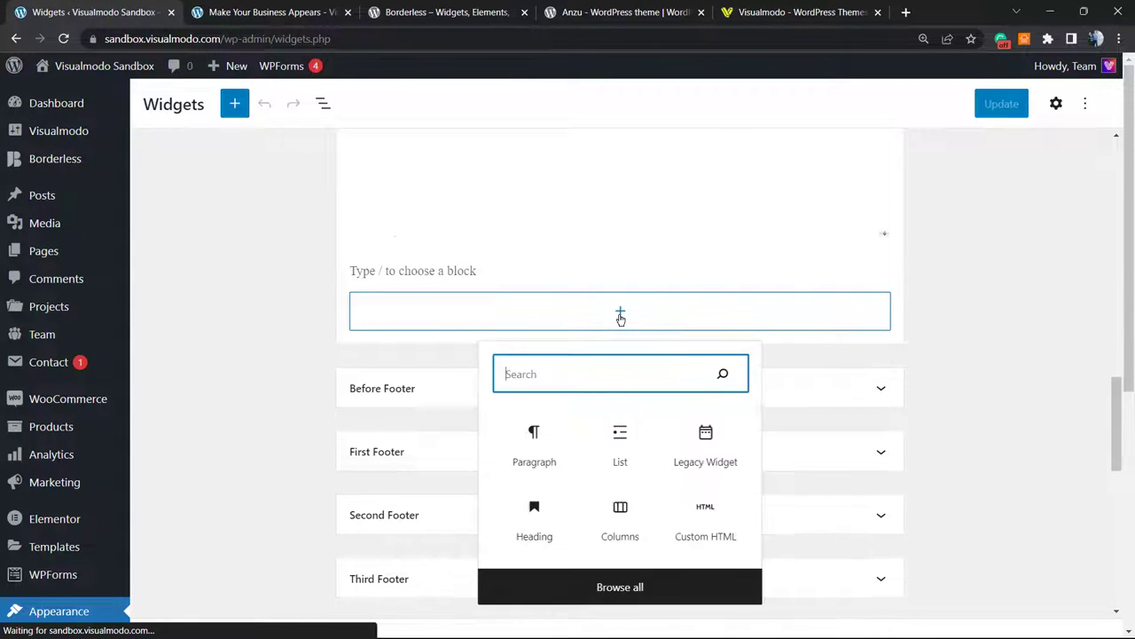
{"action": "key", "text": "ctrl+Tab"}
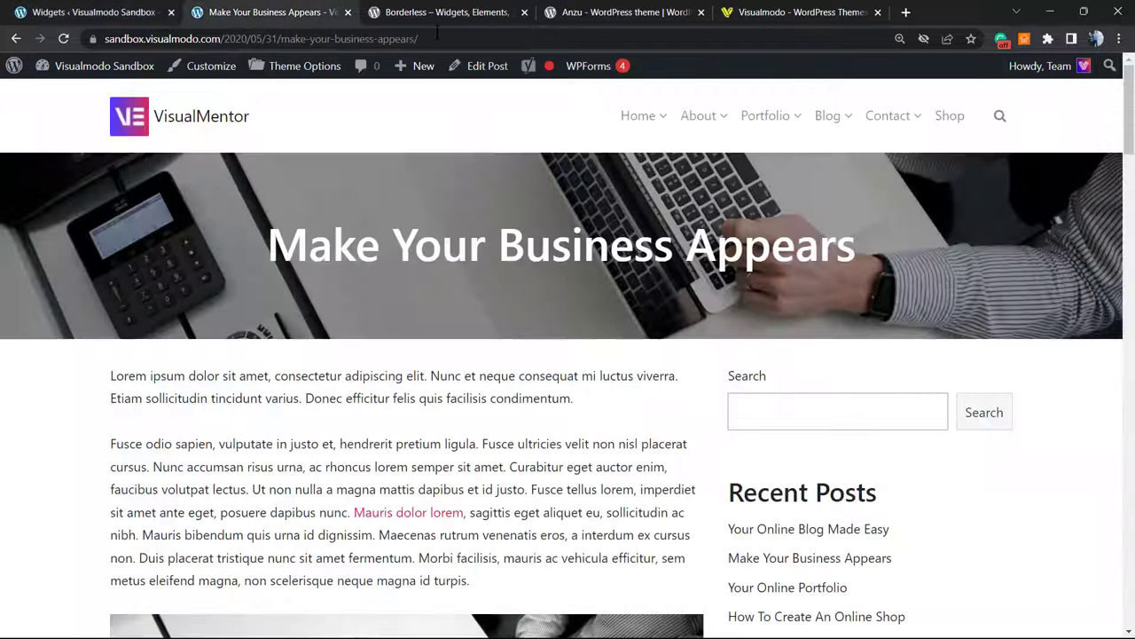
{"action": "left_click", "coordinate": [150, 11]}
{"action": "scroll", "coordinate": [499, 437], "scroll_direction": "down", "scroll_amount": 1}
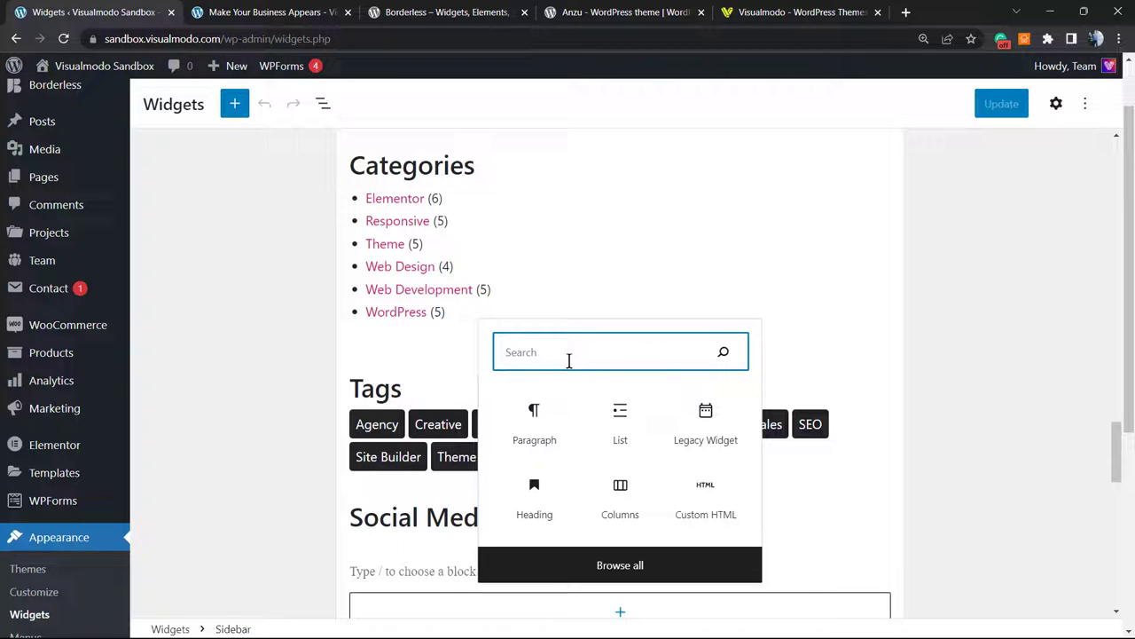
{"action": "type", "text": "but"}
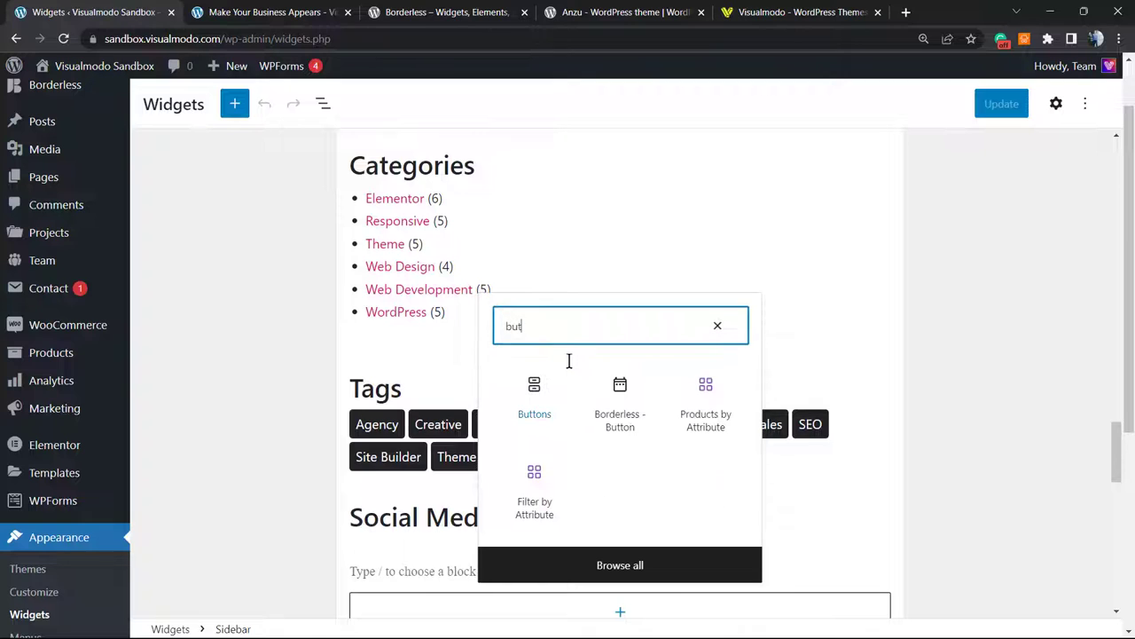
{"action": "key", "text": "BackSpace"}
{"action": "key", "text": "BackSpace"}
{"action": "key", "text": "BackSpace"}
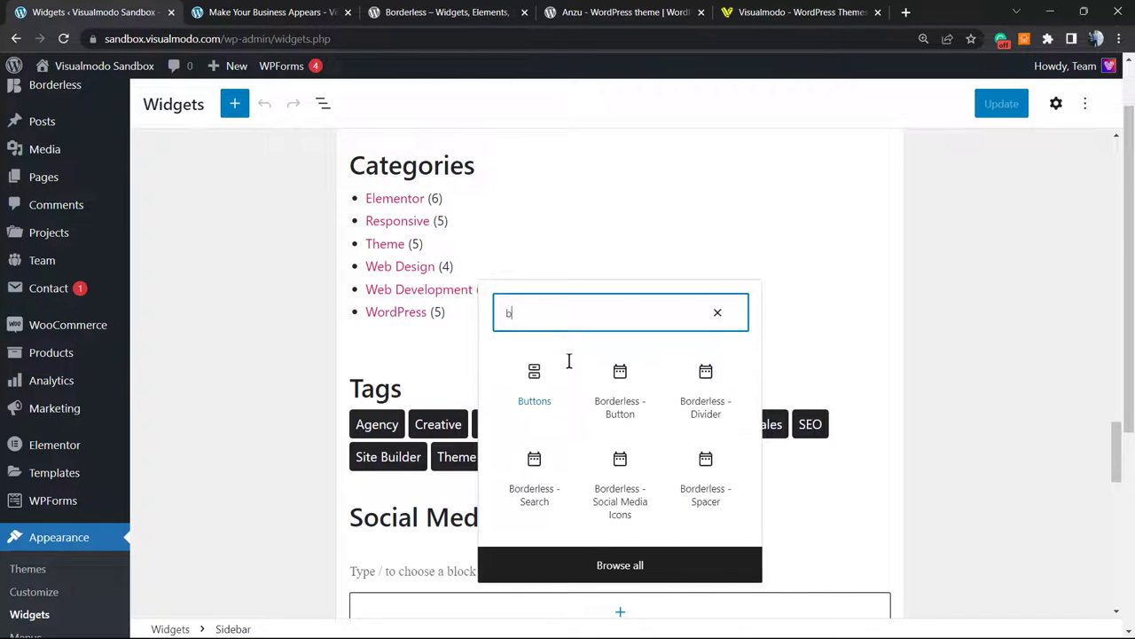
Step: Search the block inserter for "most" and add the (LikeBtn) Most Liked Content widget to the Sidebar area
{"action": "type", "text": "most"}
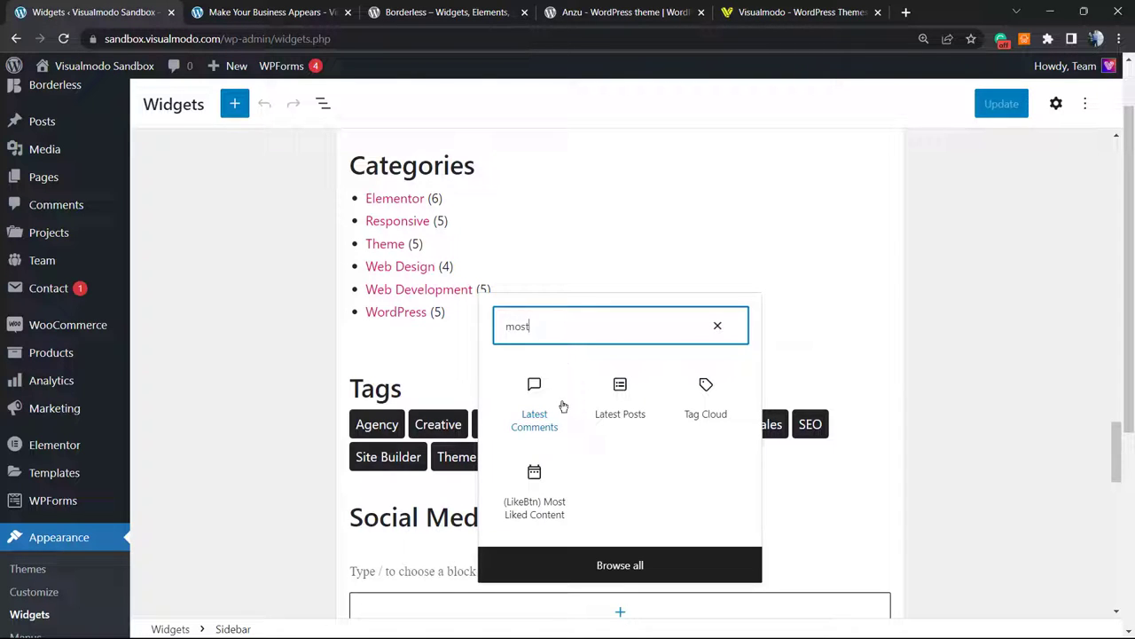
{"action": "left_click", "coordinate": [537, 495]}
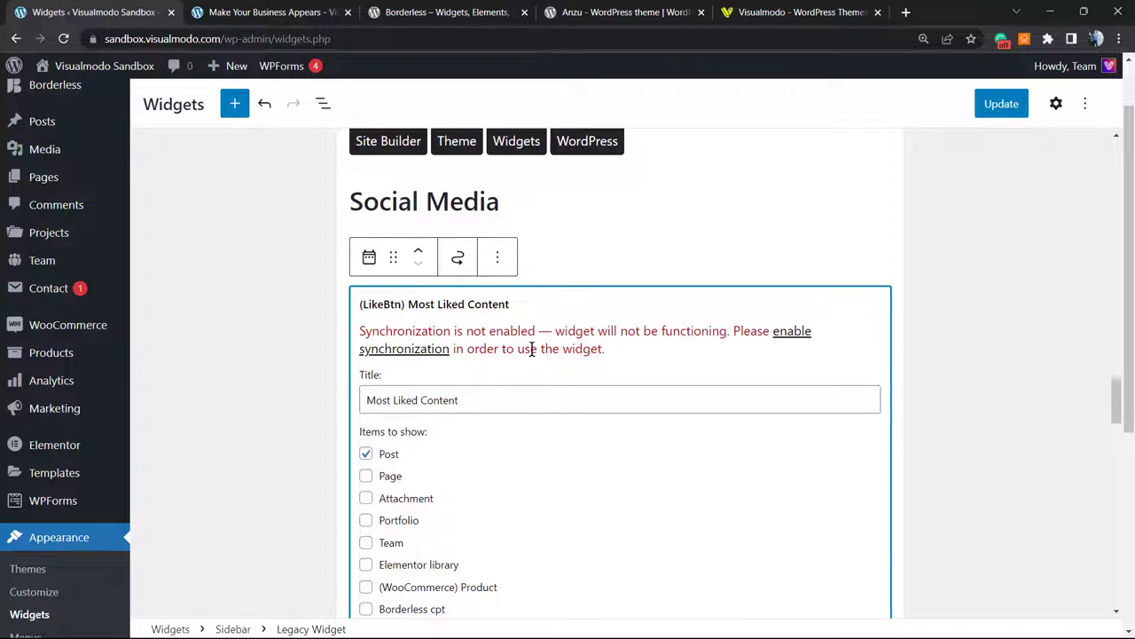
Step: Review the Most Liked Content widget's options: title, items to show, allowed and excluded categories, author filter and number of items
{"action": "left_click", "coordinate": [510, 397]}
{"action": "key", "text": "ctrl+shift+Left"}
{"action": "key", "text": "ctrl+shift+Left"}
{"action": "key", "text": "ctrl+shift+Left"}
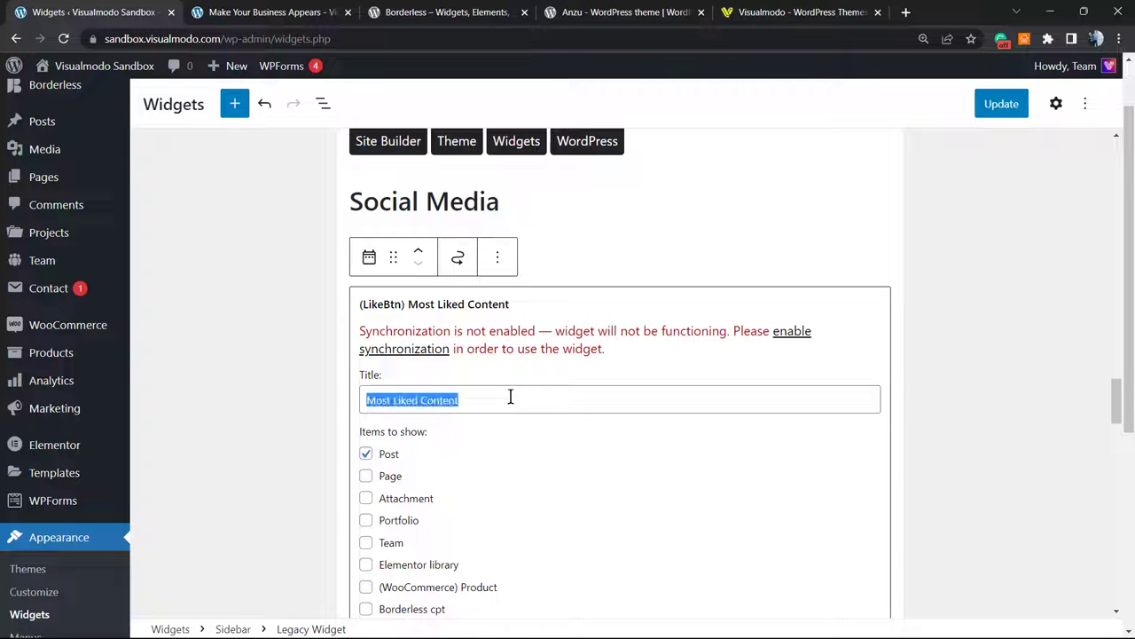
{"action": "left_click", "coordinate": [506, 399]}
{"action": "scroll", "coordinate": [499, 417], "scroll_direction": "down", "scroll_amount": 2}
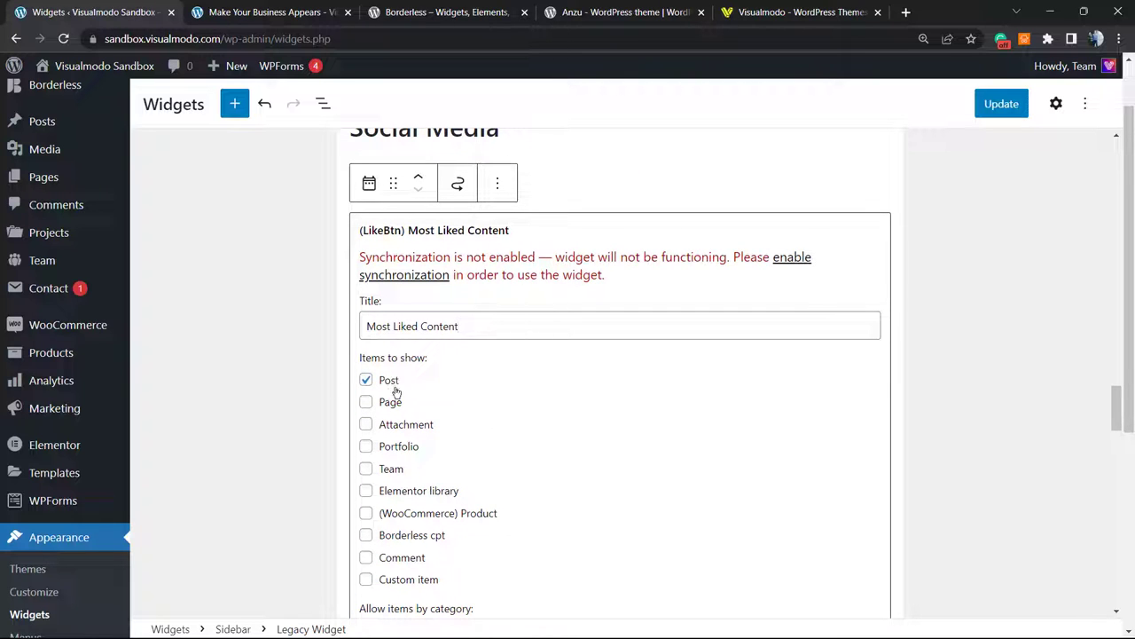
{"action": "scroll", "coordinate": [421, 455], "scroll_direction": "down", "scroll_amount": 2}
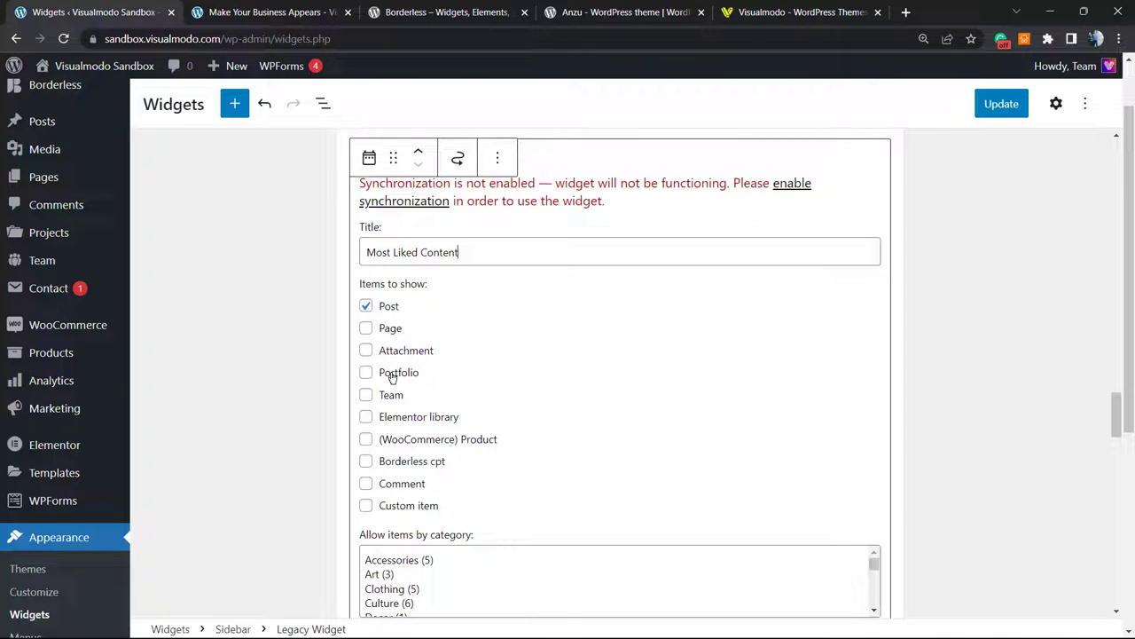
{"action": "scroll", "coordinate": [471, 447], "scroll_direction": "down", "scroll_amount": 2}
{"action": "scroll", "coordinate": [469, 520], "scroll_direction": "down", "scroll_amount": 6}
{"action": "scroll", "coordinate": [470, 520], "scroll_direction": "up", "scroll_amount": 6}
{"action": "scroll", "coordinate": [471, 530], "scroll_direction": "down", "scroll_amount": 3}
{"action": "scroll", "coordinate": [470, 529], "scroll_direction": "down", "scroll_amount": 2}
{"action": "scroll", "coordinate": [494, 568], "scroll_direction": "down", "scroll_amount": 4}
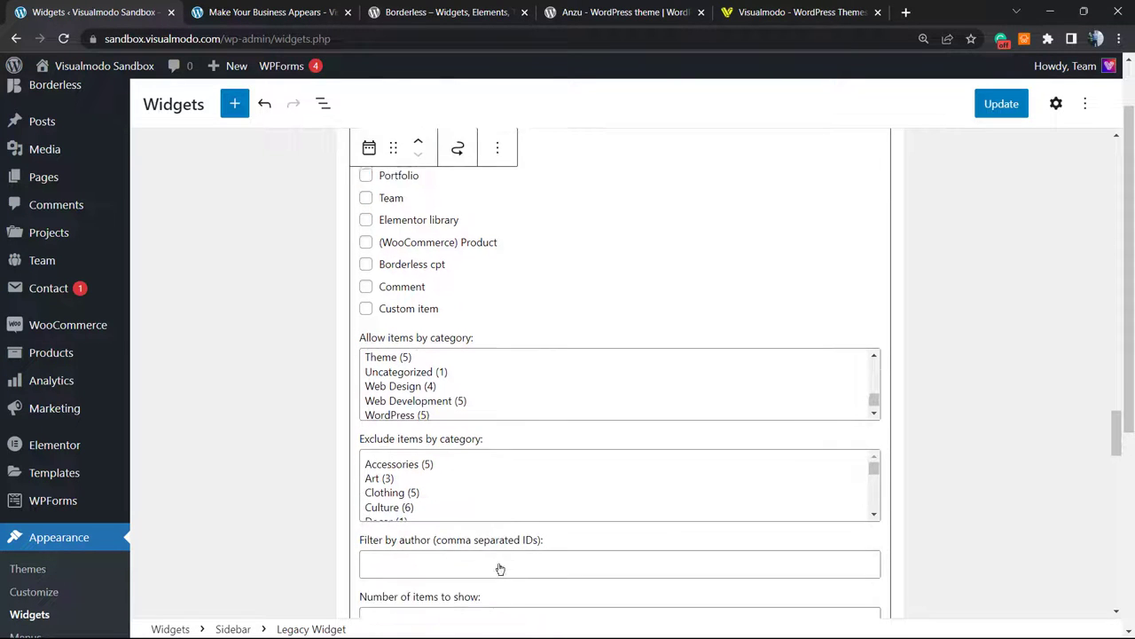
{"action": "scroll", "coordinate": [485, 487], "scroll_direction": "down", "scroll_amount": 2}
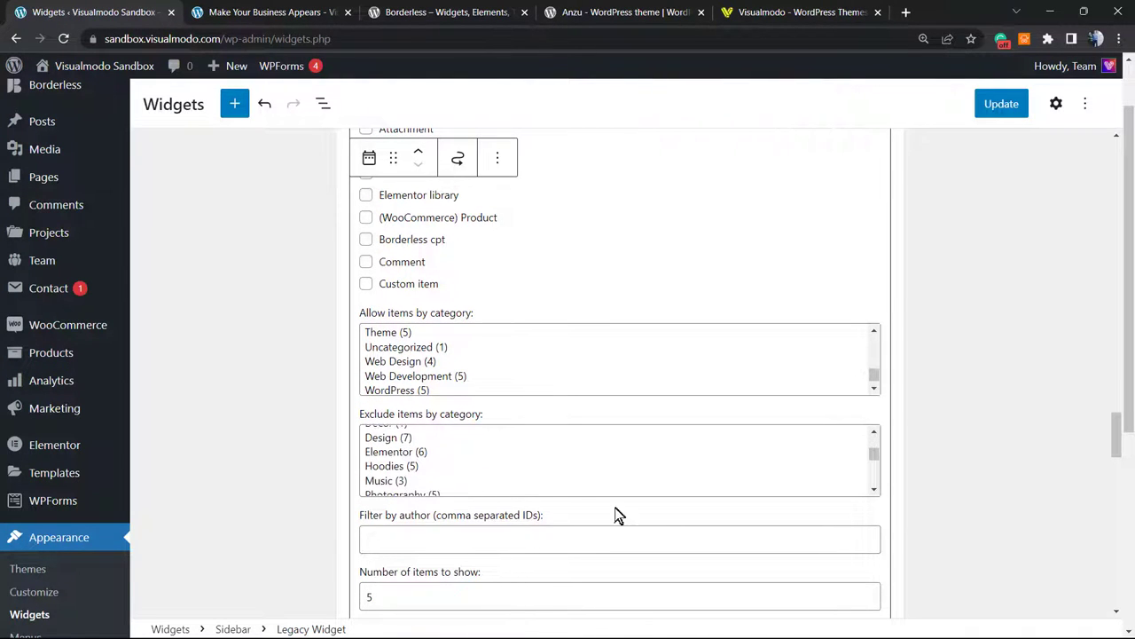
Step: Move the Most Liked Content widget to the top of the Sidebar area and save the widget changes
{"action": "scroll", "coordinate": [754, 355], "scroll_direction": "up", "scroll_amount": 2}
{"action": "left_click", "coordinate": [994, 107]}
{"action": "scroll", "coordinate": [555, 307], "scroll_direction": "up", "scroll_amount": 6}
{"action": "scroll", "coordinate": [499, 398], "scroll_direction": "down", "scroll_amount": 1}
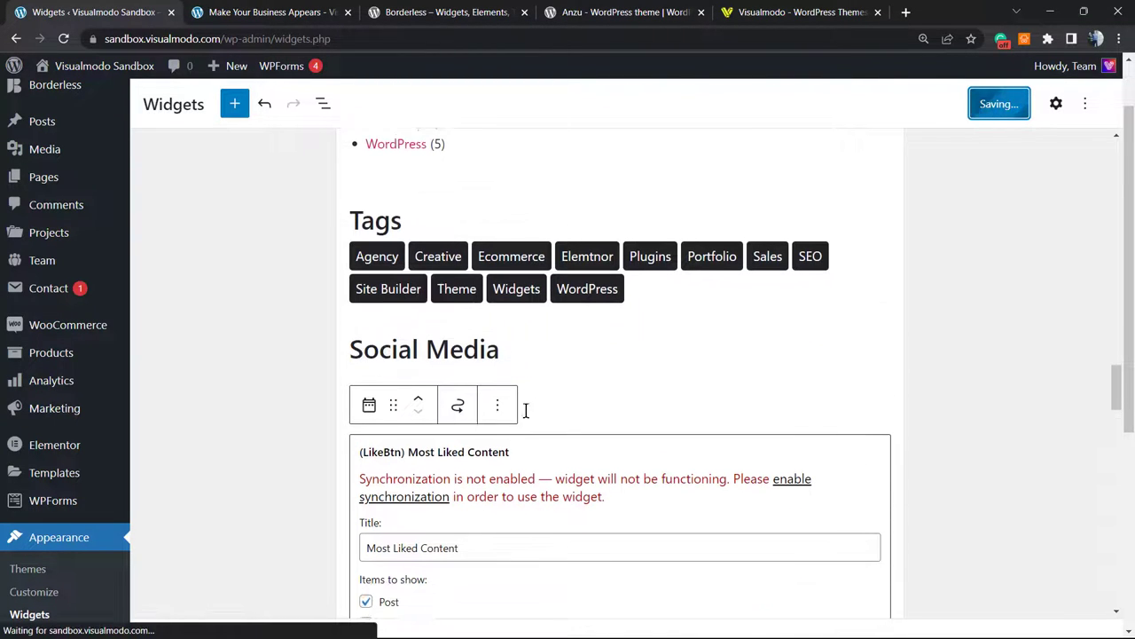
{"action": "left_click_drag", "start_coordinate": [391, 407], "coordinate": [503, 279]}
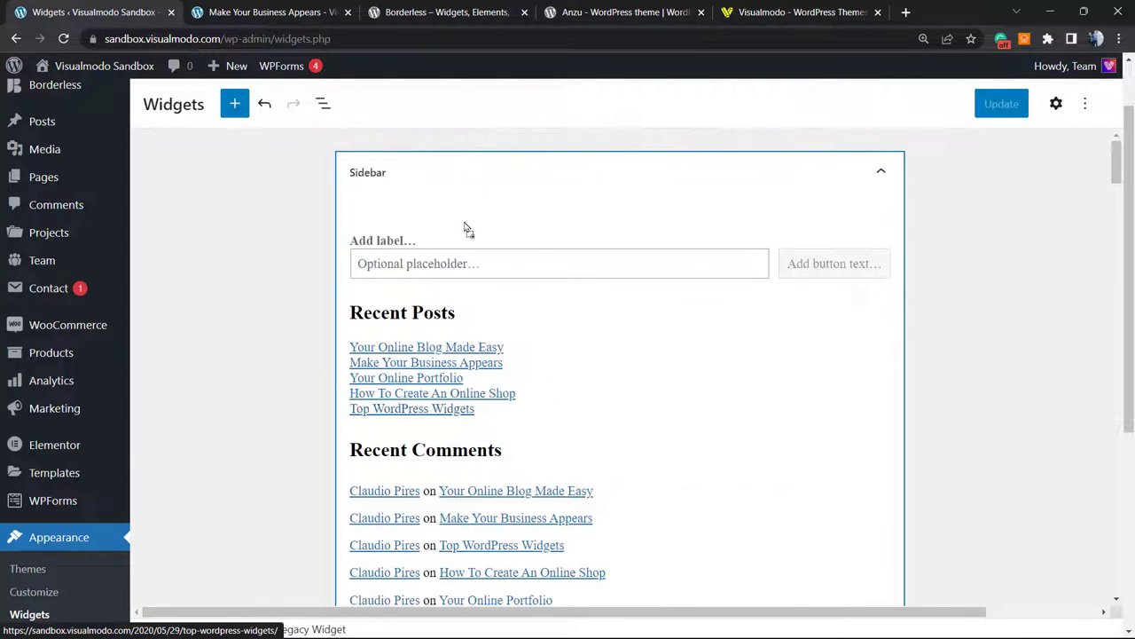
{"action": "left_click_drag", "start_coordinate": [463, 224], "coordinate": [411, 246]}
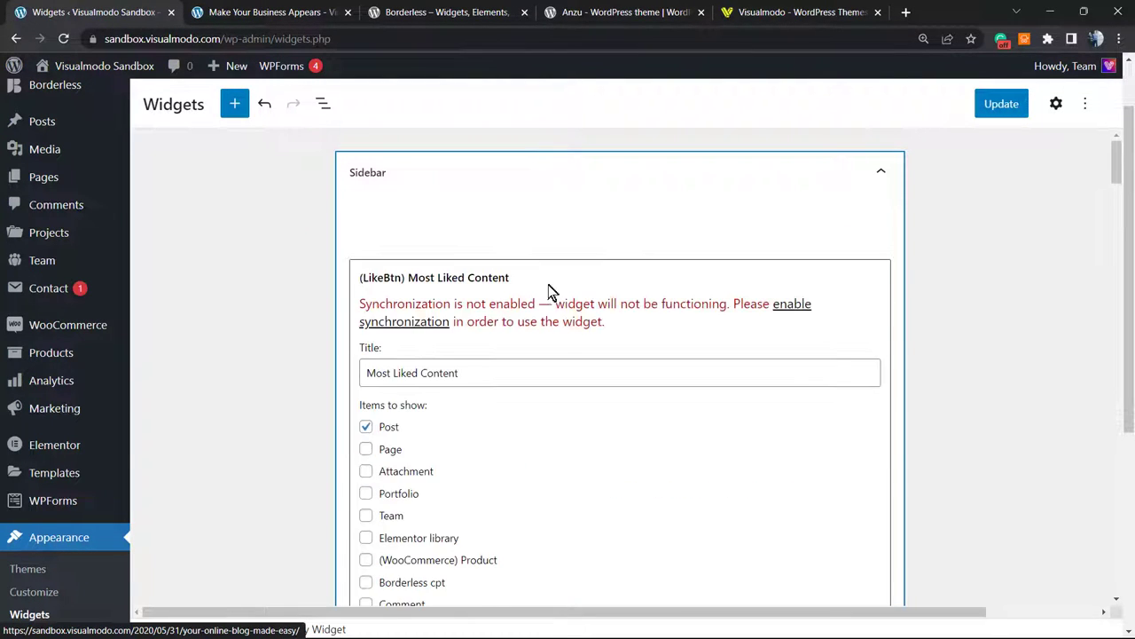
{"action": "left_click", "coordinate": [1001, 103]}
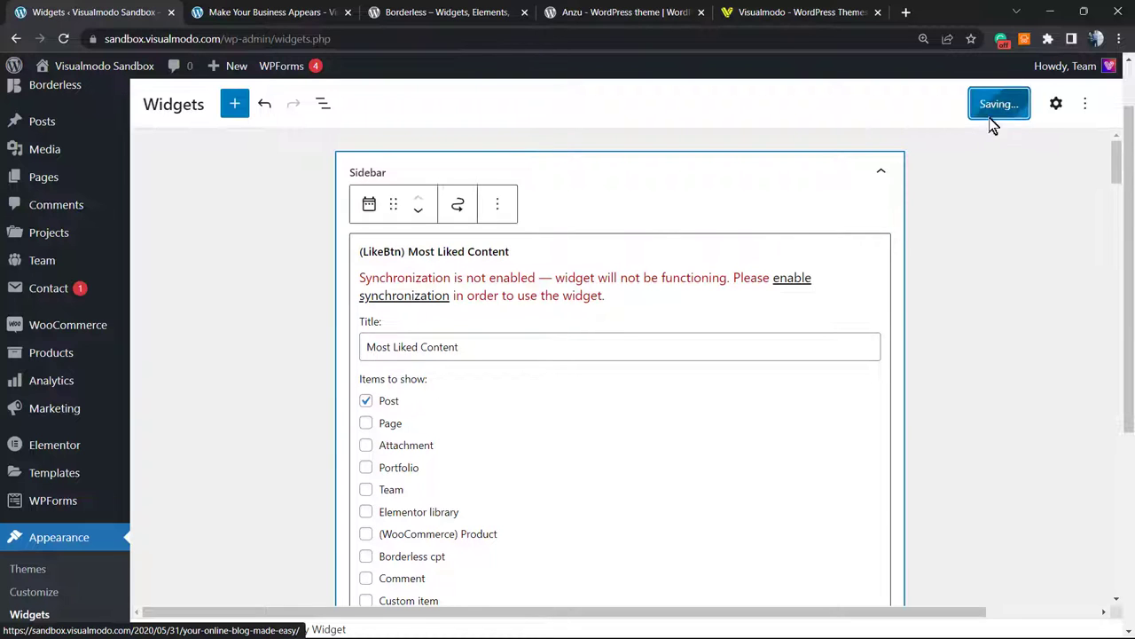
Step: Reload the Make Your Business Appears post, and open the site's Blog page to check the sidebar widget on both
{"action": "left_click", "coordinate": [270, 11]}
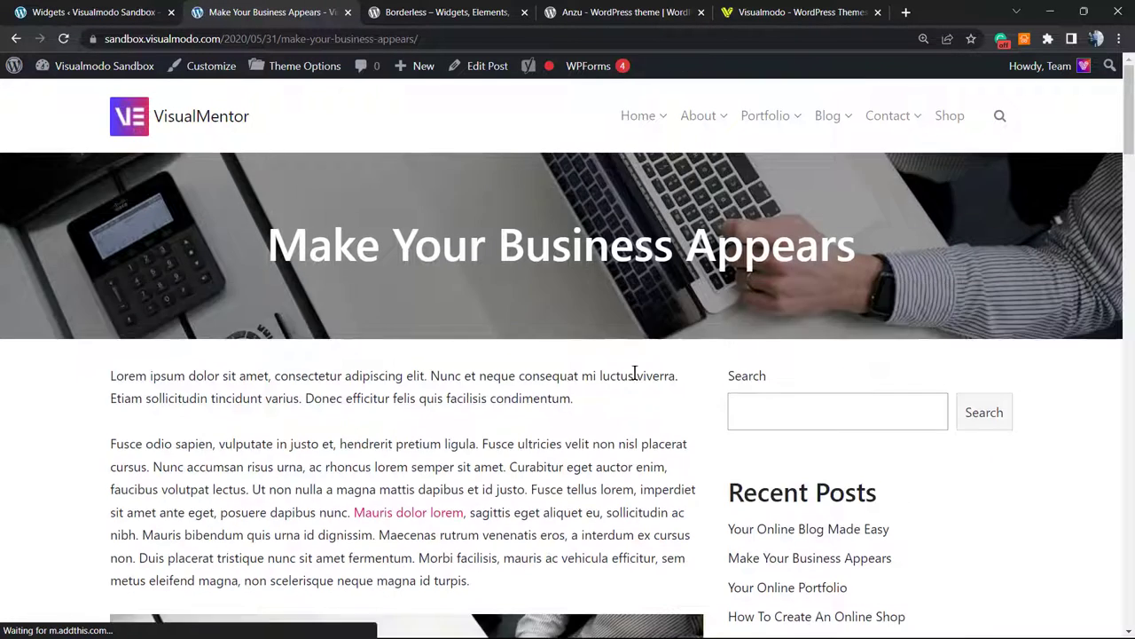
{"action": "key", "text": "F5"}
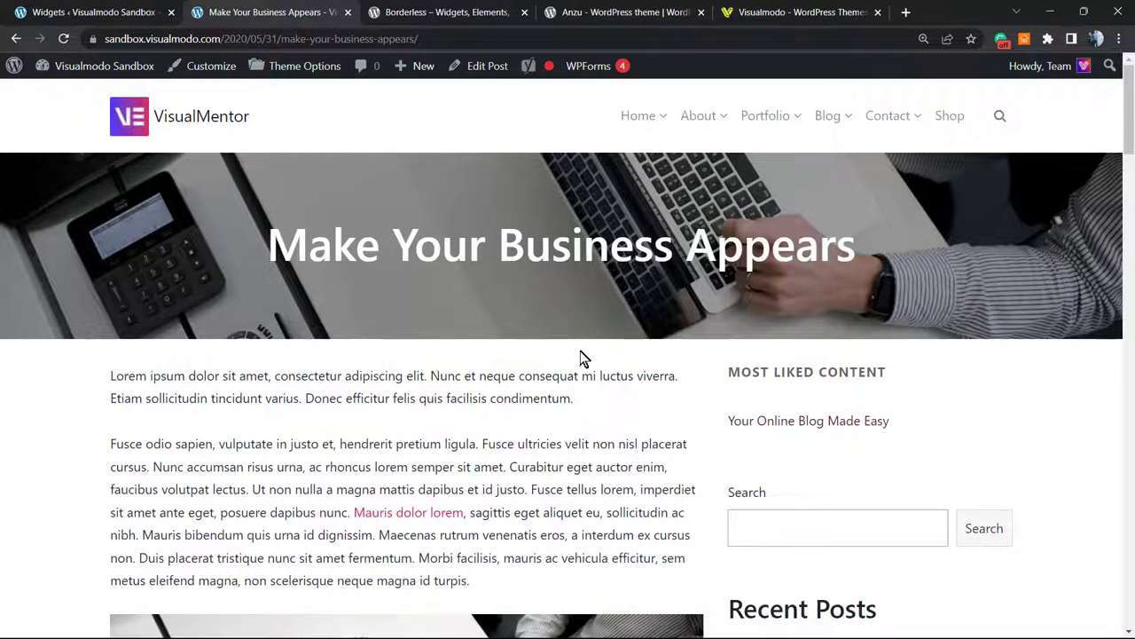
{"action": "left_click", "coordinate": [842, 115]}
{"action": "scroll", "coordinate": [499, 372], "scroll_direction": "down", "scroll_amount": 2}
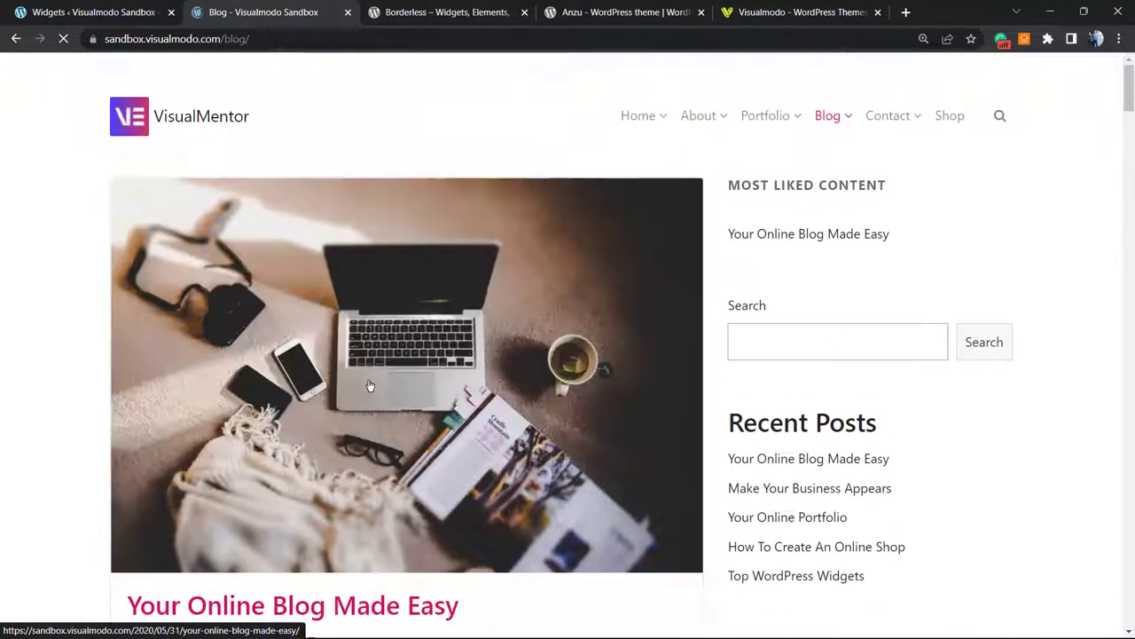
Step: Open the Your Online Portfolio post from the blog list and like it below the article
{"action": "scroll", "coordinate": [371, 385], "scroll_direction": "down", "scroll_amount": 12}
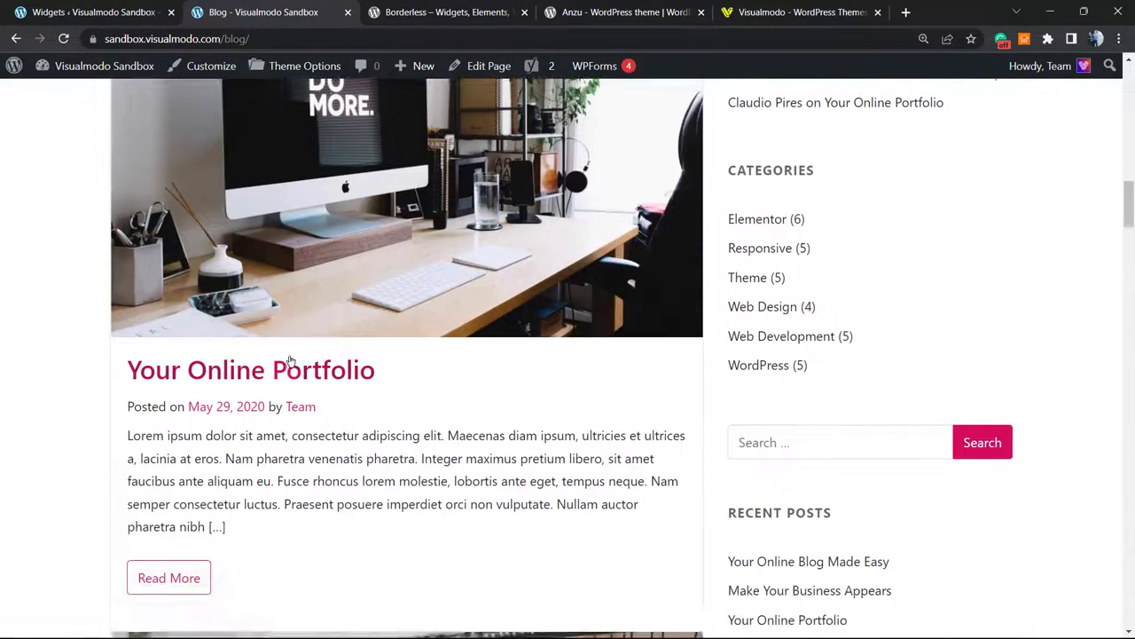
{"action": "left_click", "coordinate": [290, 361]}
{"action": "scroll", "coordinate": [287, 324], "scroll_direction": "down", "scroll_amount": 1}
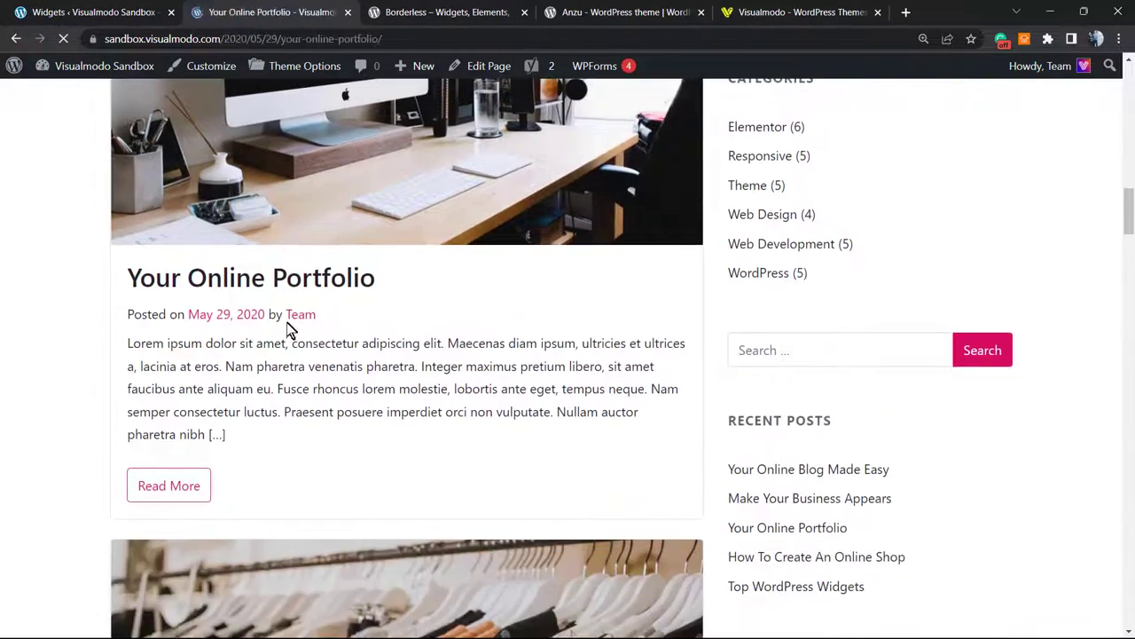
{"action": "scroll", "coordinate": [243, 284], "scroll_direction": "down", "scroll_amount": 15}
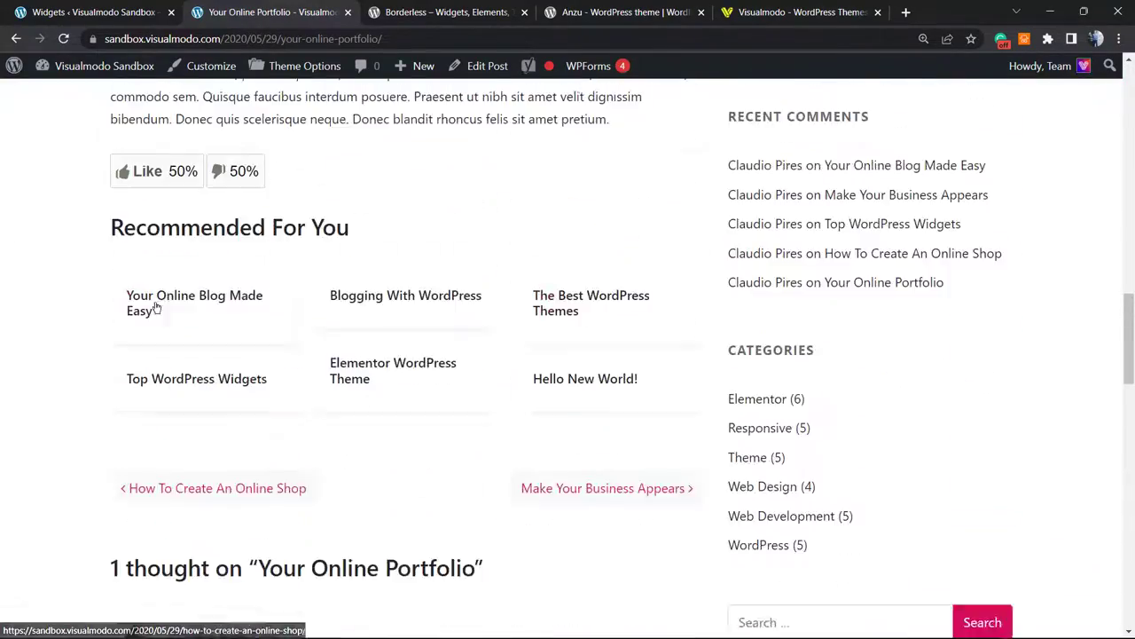
{"action": "scroll", "coordinate": [157, 297], "scroll_direction": "up", "scroll_amount": 2}
{"action": "left_click", "coordinate": [157, 325]}
{"action": "scroll", "coordinate": [373, 344], "scroll_direction": "up", "scroll_amount": 1}
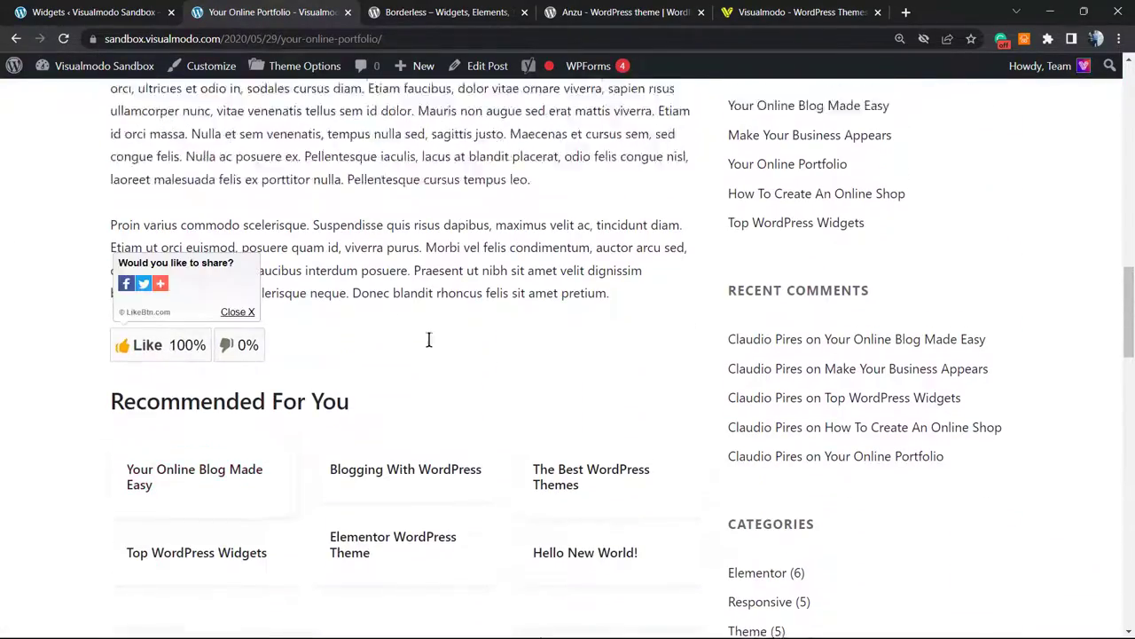
Step: Reload the Your Online Portfolio post and check its sidebar list and like buttons
{"action": "scroll", "coordinate": [441, 337], "scroll_direction": "up", "scroll_amount": 15}
{"action": "key", "text": "F5"}
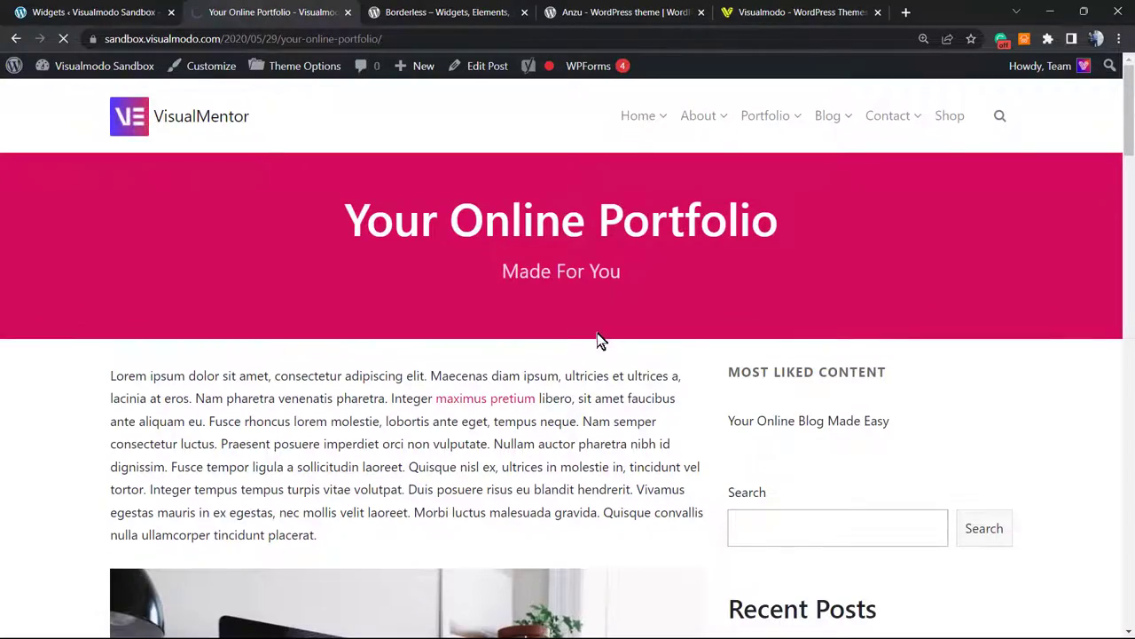
{"action": "scroll", "coordinate": [355, 364], "scroll_direction": "down", "scroll_amount": 15}
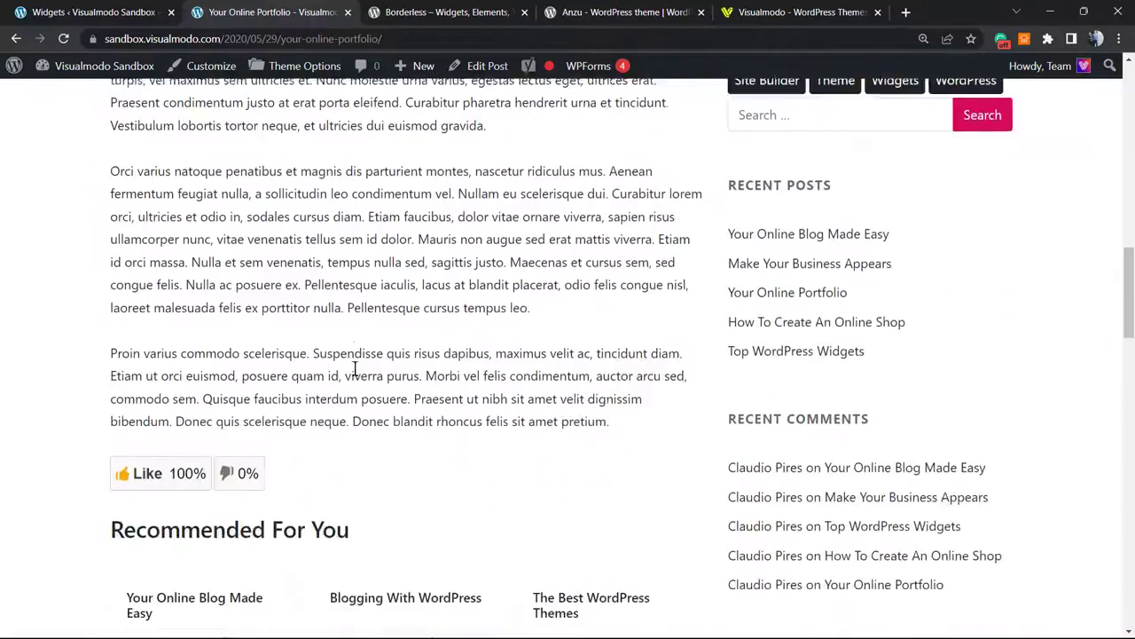
Step: Open the Blogging With WordPress post from the recommendations and like it below the article
{"action": "scroll", "coordinate": [301, 347], "scroll_direction": "up", "scroll_amount": 3}
{"action": "left_click", "coordinate": [385, 310]}
{"action": "scroll", "coordinate": [461, 319], "scroll_direction": "up", "scroll_amount": 4}
{"action": "scroll", "coordinate": [583, 320], "scroll_direction": "down", "scroll_amount": 9}
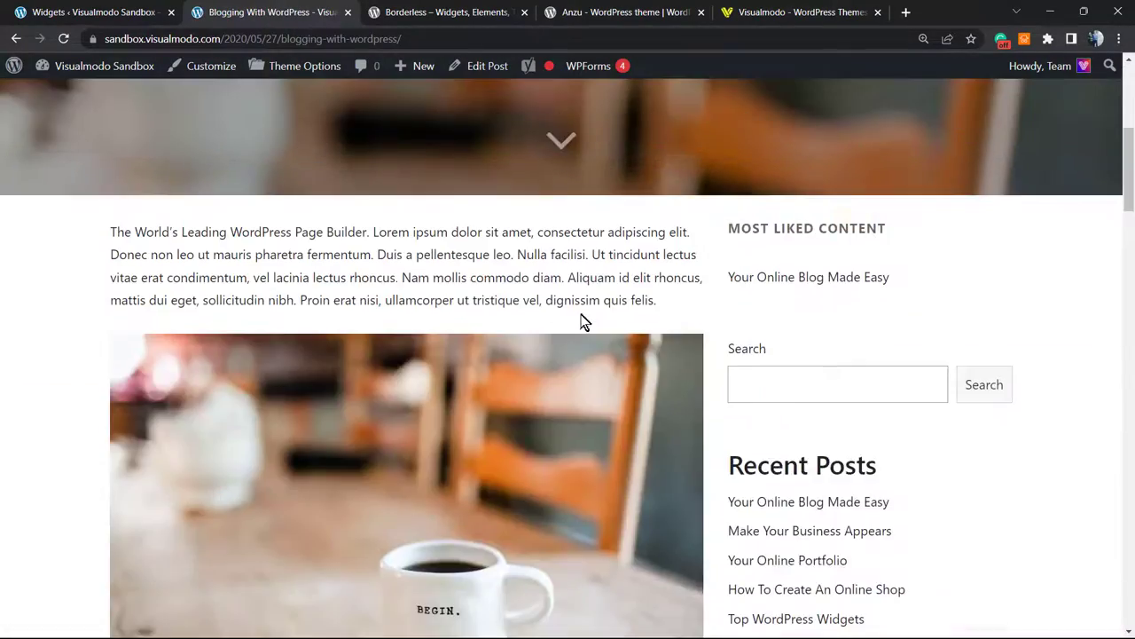
{"action": "scroll", "coordinate": [427, 315], "scroll_direction": "down", "scroll_amount": 15}
{"action": "scroll", "coordinate": [203, 322], "scroll_direction": "up", "scroll_amount": 4}
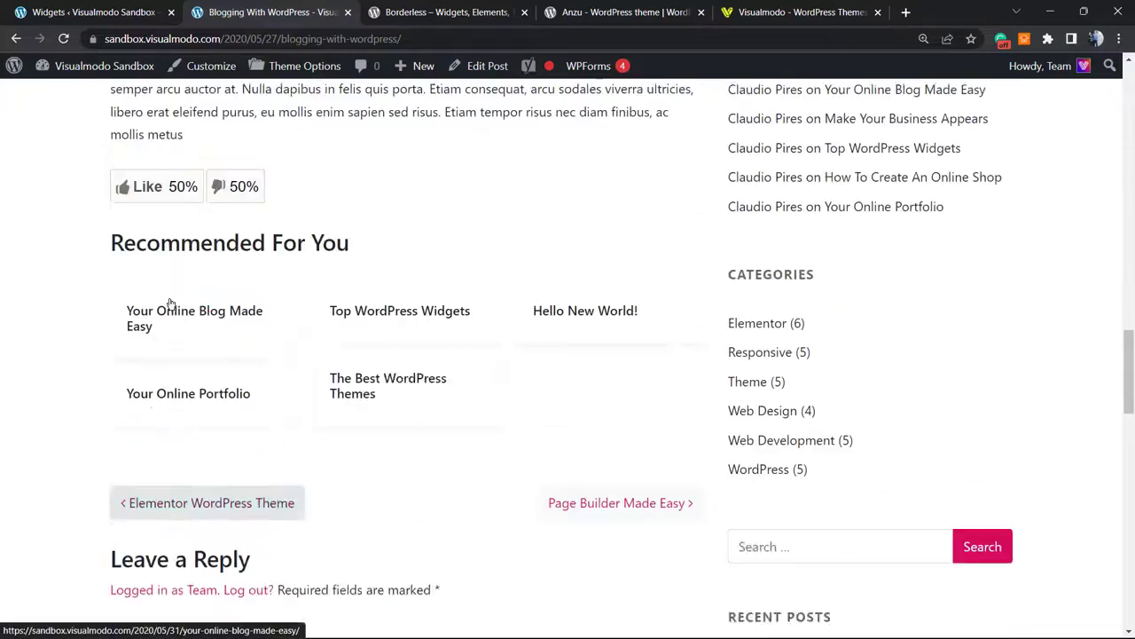
{"action": "left_click", "coordinate": [129, 346]}
Step: Examine the Most Liked Content list in the sidebar of the Blogging With WordPress post, highlighting its entry
{"action": "scroll", "coordinate": [387, 337], "scroll_direction": "up", "scroll_amount": 7}
{"action": "scroll", "coordinate": [399, 329], "scroll_direction": "up", "scroll_amount": 8}
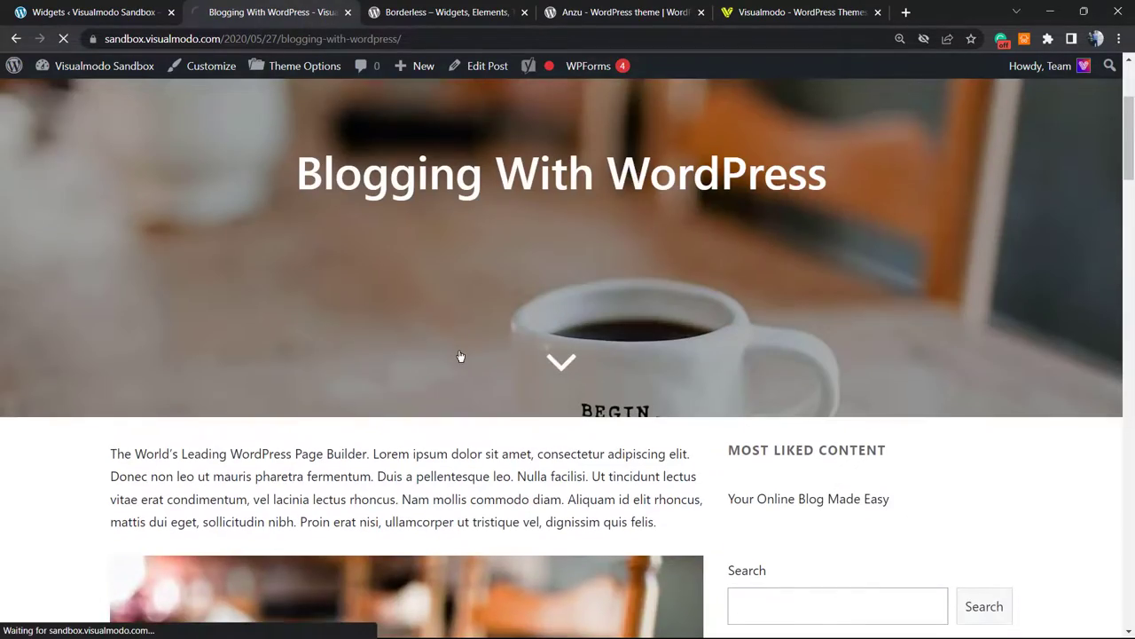
{"action": "scroll", "coordinate": [514, 387], "scroll_direction": "down", "scroll_amount": 6}
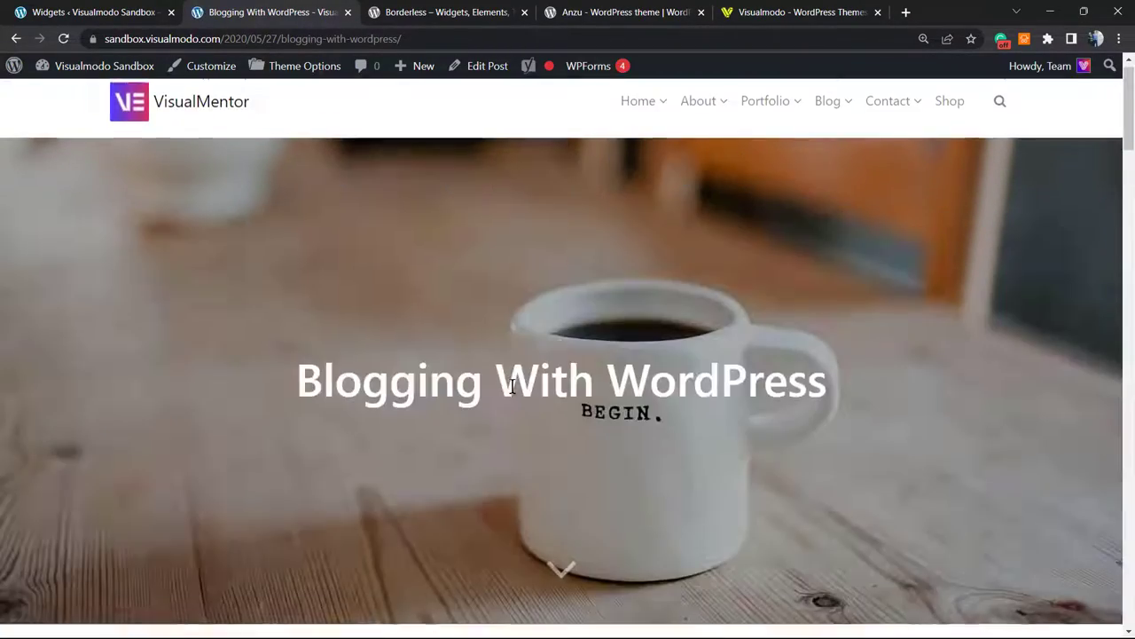
{"action": "scroll", "coordinate": [754, 452], "scroll_direction": "up", "scroll_amount": 3}
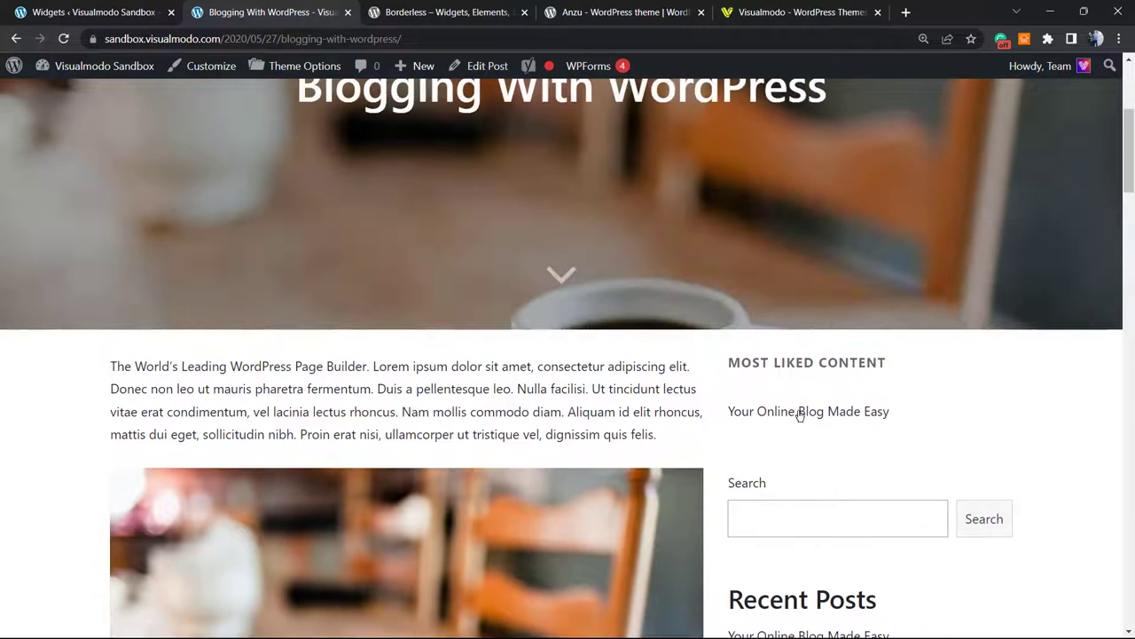
{"action": "left_click_drag", "start_coordinate": [861, 404], "coordinate": [748, 398]}
{"action": "left_click", "coordinate": [926, 408]}
{"action": "left_click_drag", "start_coordinate": [926, 408], "coordinate": [750, 408]}
{"action": "left_click", "coordinate": [926, 410]}
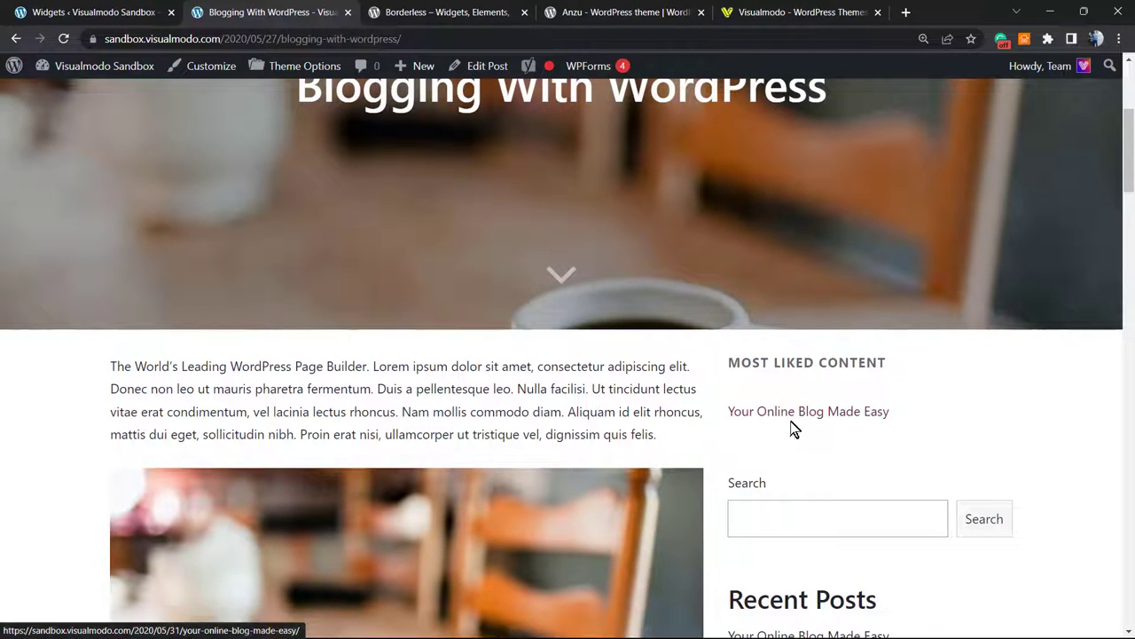
{"action": "left_click_drag", "start_coordinate": [867, 417], "coordinate": [730, 416]}
{"action": "left_click", "coordinate": [932, 421]}
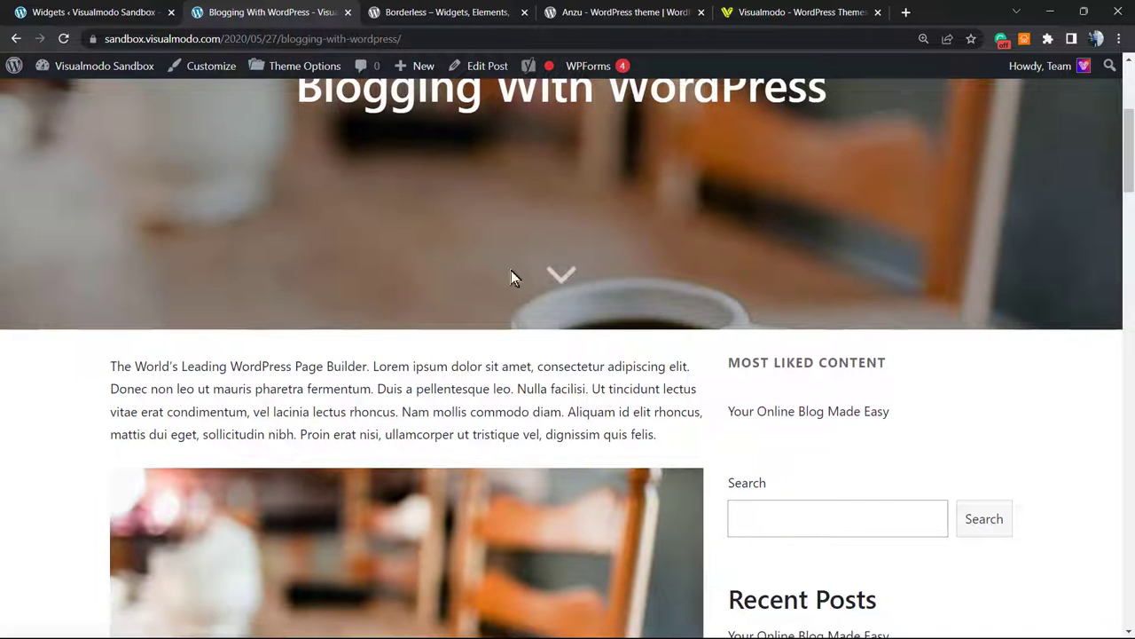
Step: Follow the Most Liked Content widget's enable synchronization link in a new tab and find the plugin's Synchronization section
{"action": "left_click", "coordinate": [157, 11]}
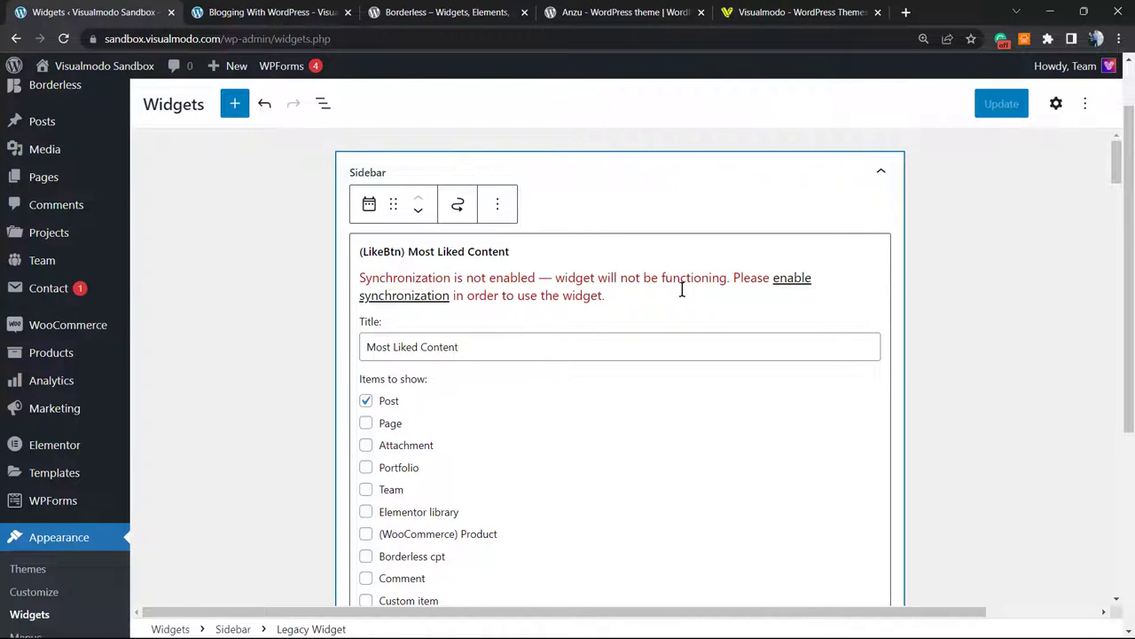
{"action": "right_click", "coordinate": [405, 301]}
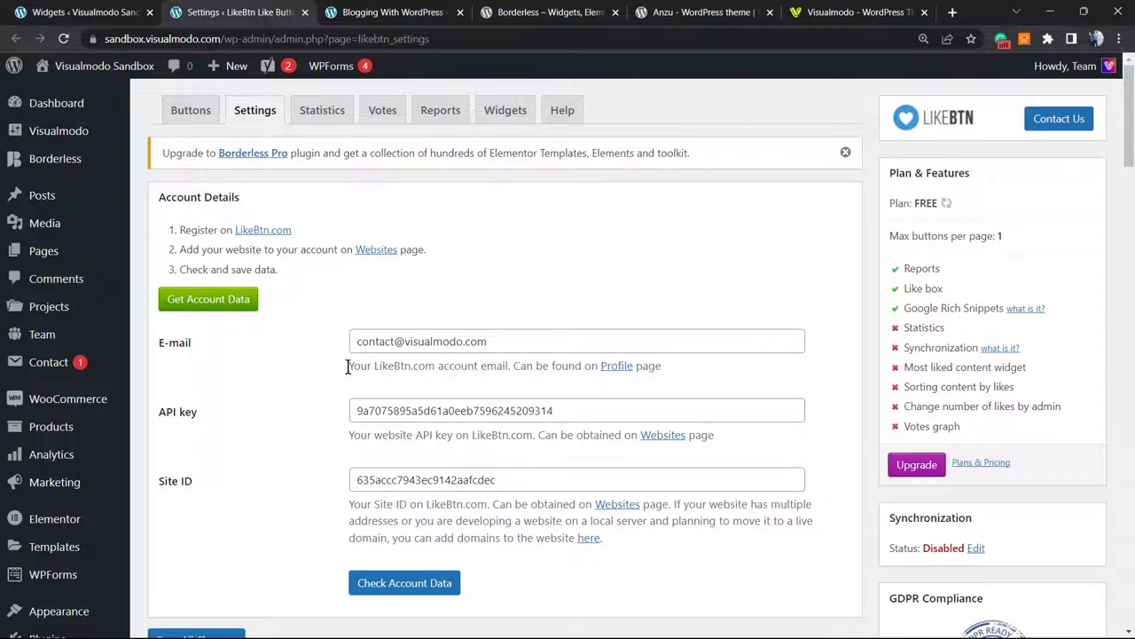
{"action": "scroll", "coordinate": [308, 361], "scroll_direction": "down", "scroll_amount": 3}
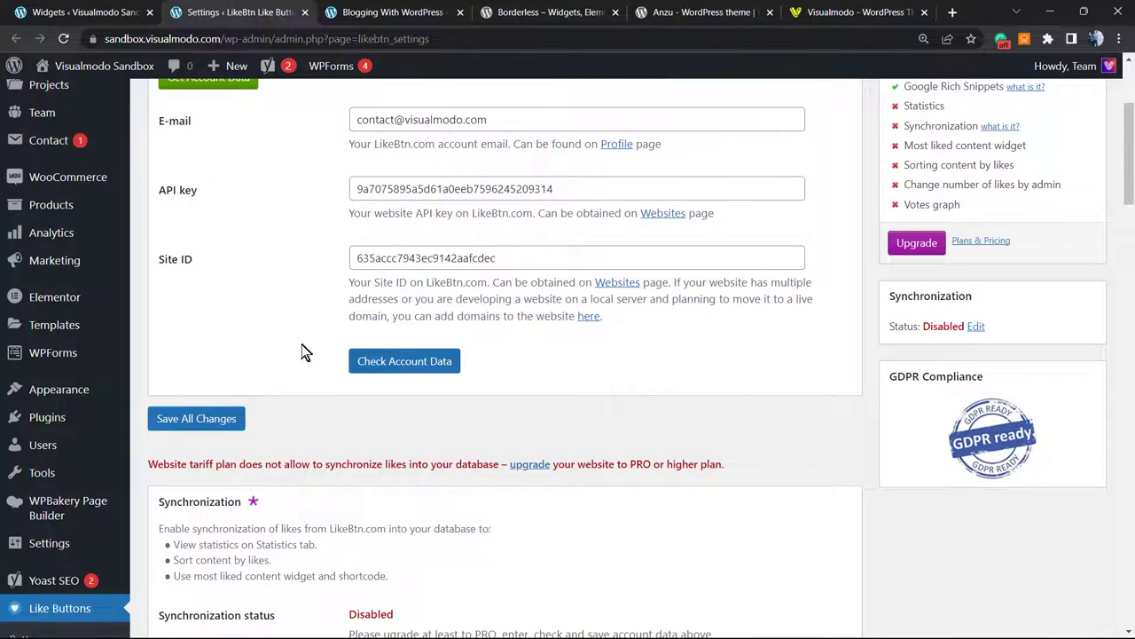
{"action": "scroll", "coordinate": [302, 353], "scroll_direction": "down", "scroll_amount": 3}
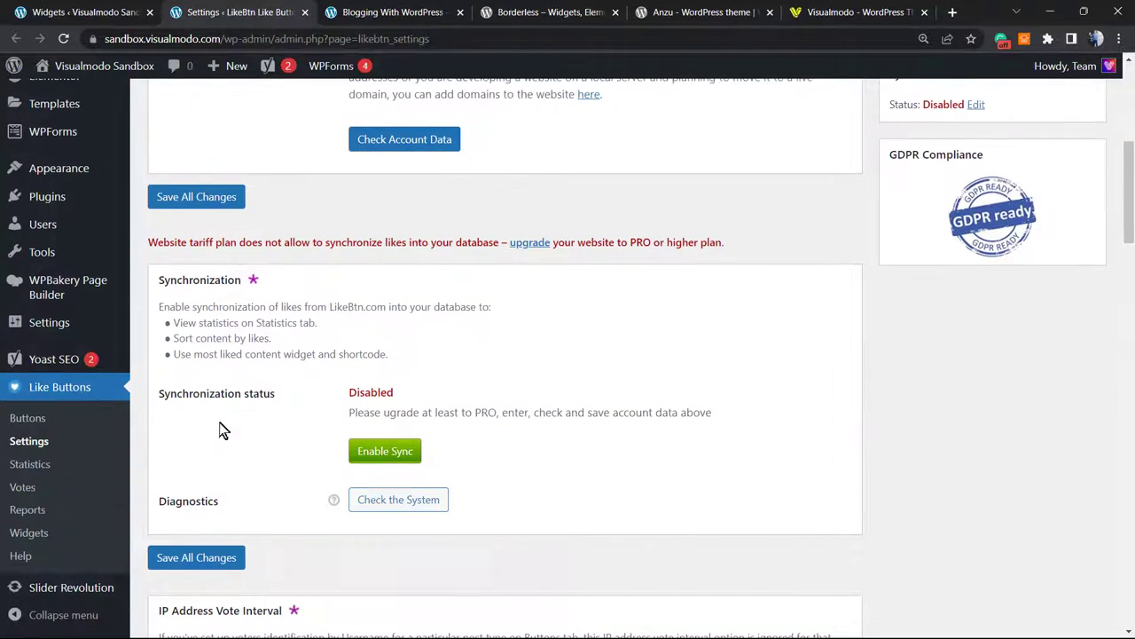
Step: Try to enable synchronization of likes in the LikeBtn settings and highlight the response for reading
{"action": "triple_click", "coordinate": [205, 401]}
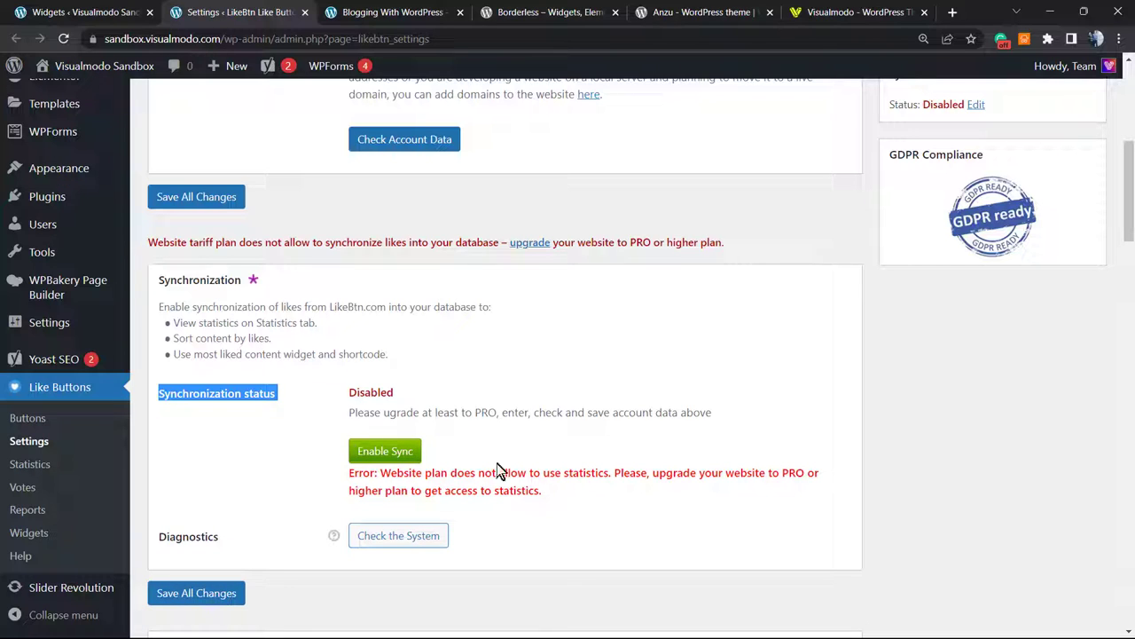
{"action": "triple_click", "coordinate": [535, 472]}
{"action": "left_click", "coordinate": [461, 476]}
{"action": "triple_click", "coordinate": [461, 475]}
{"action": "left_click", "coordinate": [461, 476]}
{"action": "triple_click", "coordinate": [462, 475]}
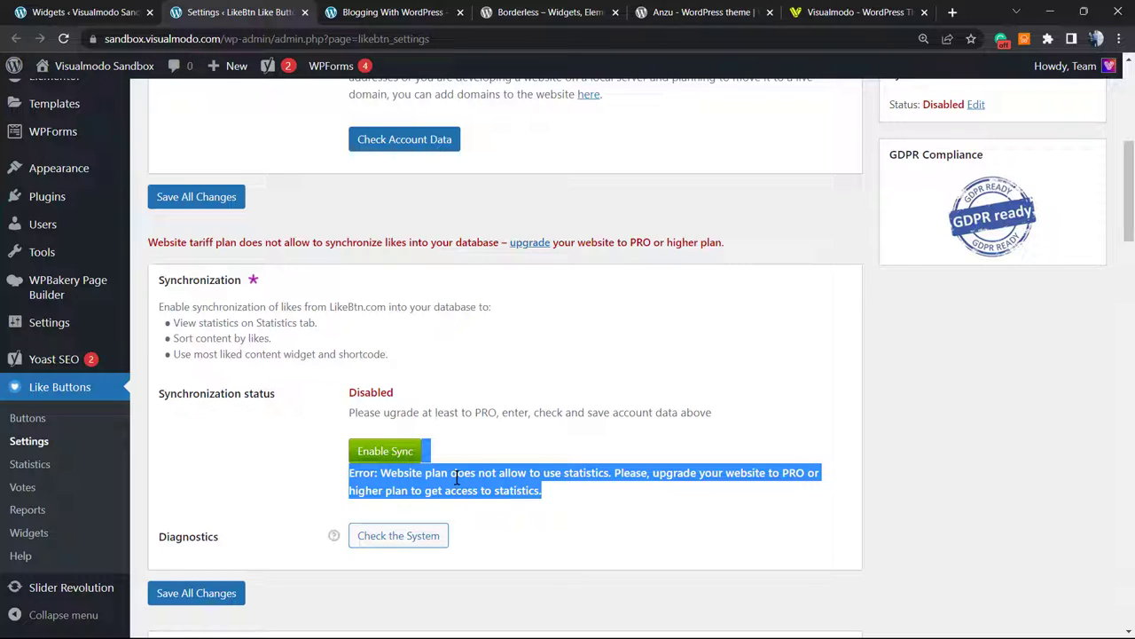
Step: Return to the Blogging With WordPress post, reload it and examine the entry in the Most Liked Content list
{"action": "scroll", "coordinate": [451, 479], "scroll_direction": "up", "scroll_amount": 1}
{"action": "left_click", "coordinate": [419, 10]}
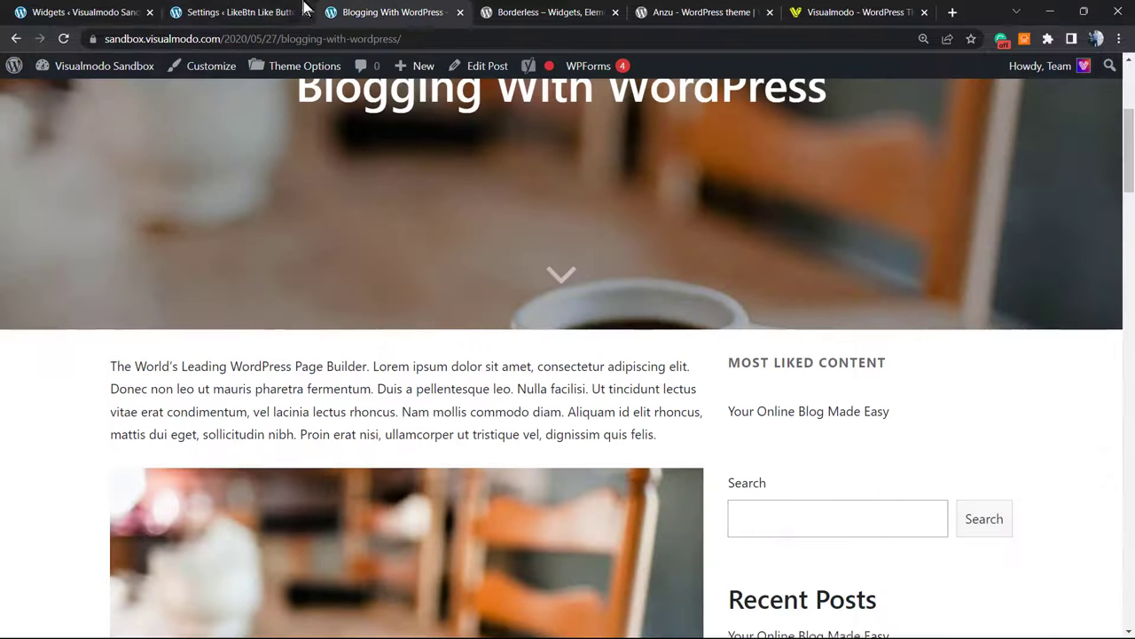
{"action": "scroll", "coordinate": [479, 434], "scroll_direction": "down", "scroll_amount": 5}
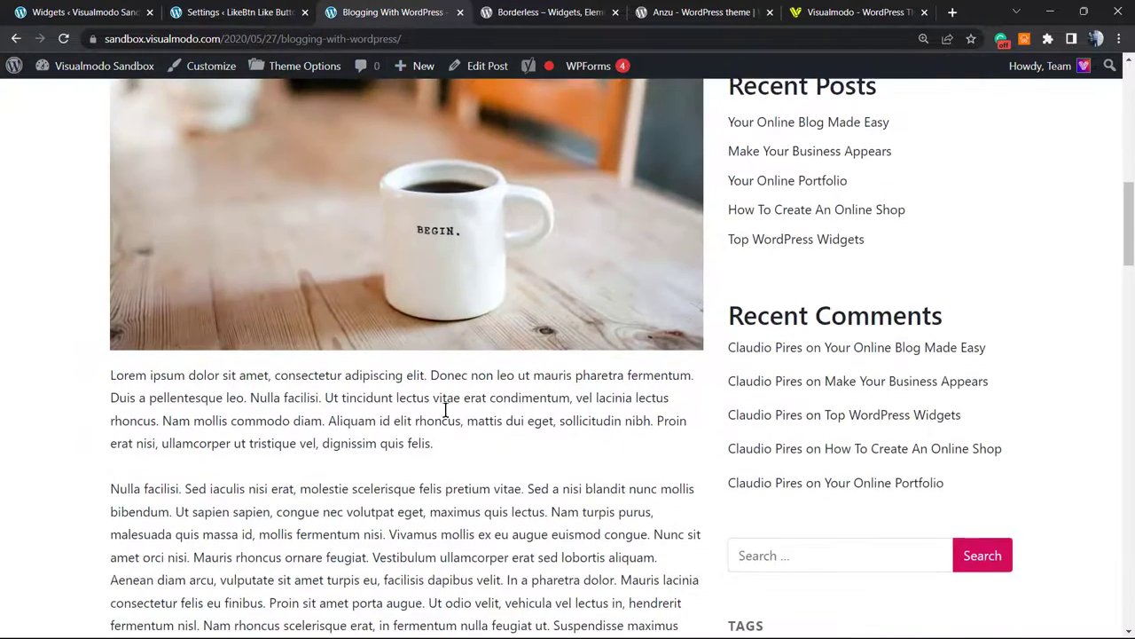
{"action": "key", "text": "F5"}
{"action": "scroll", "coordinate": [729, 556], "scroll_direction": "down", "scroll_amount": 5}
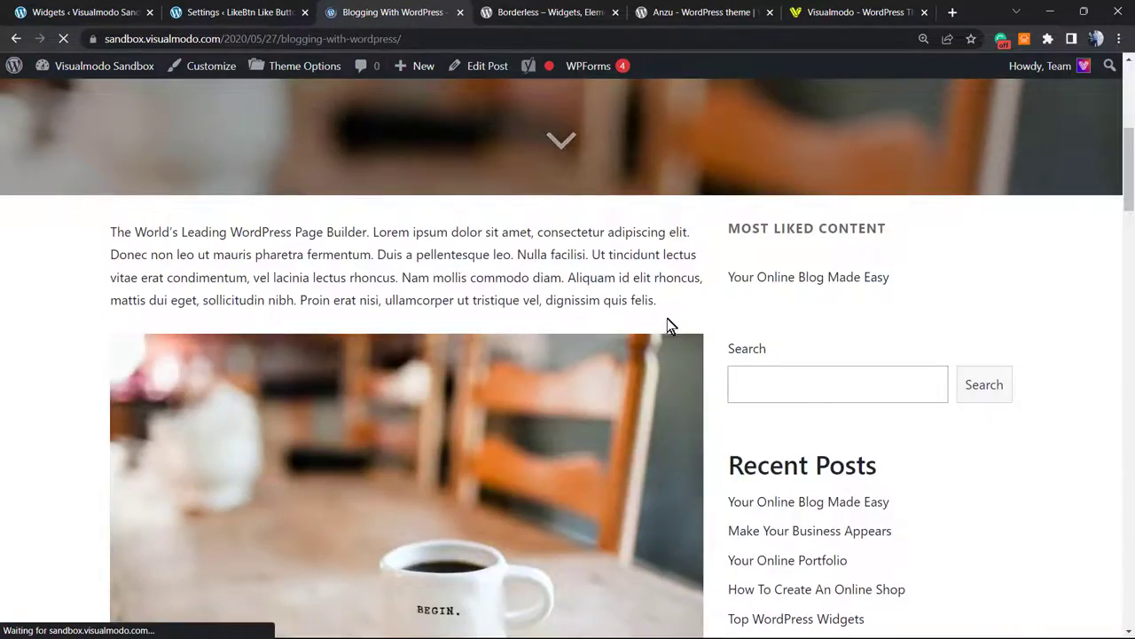
{"action": "scroll", "coordinate": [674, 320], "scroll_direction": "down", "scroll_amount": 6}
{"action": "scroll", "coordinate": [674, 319], "scroll_direction": "up", "scroll_amount": 10}
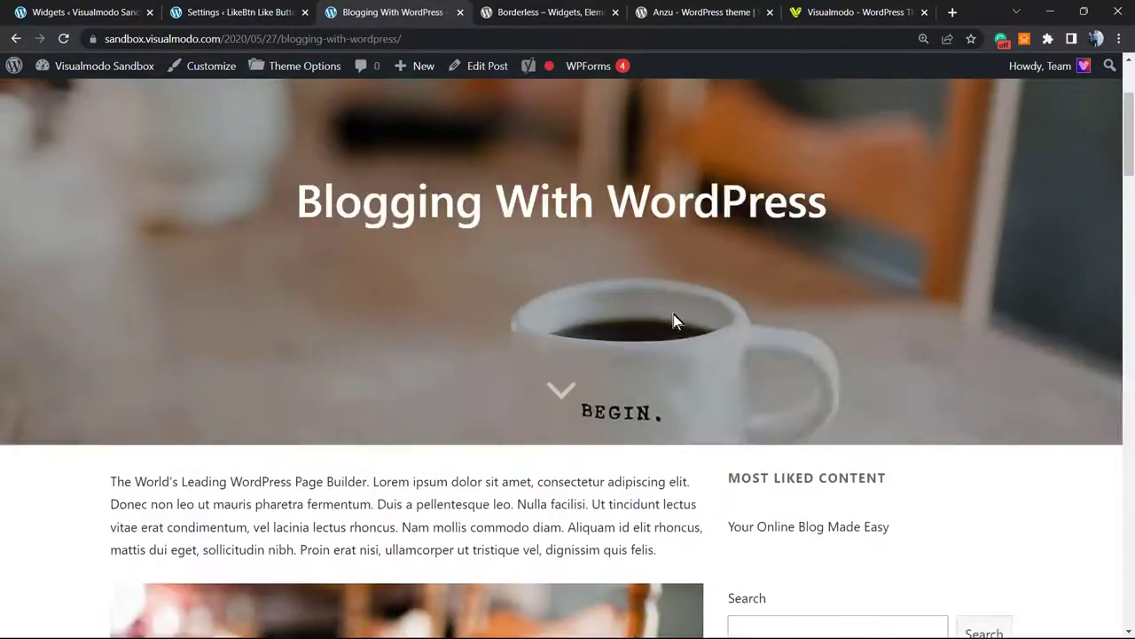
{"action": "scroll", "coordinate": [674, 319], "scroll_direction": "down", "scroll_amount": 3}
{"action": "scroll", "coordinate": [676, 324], "scroll_direction": "up", "scroll_amount": 1}
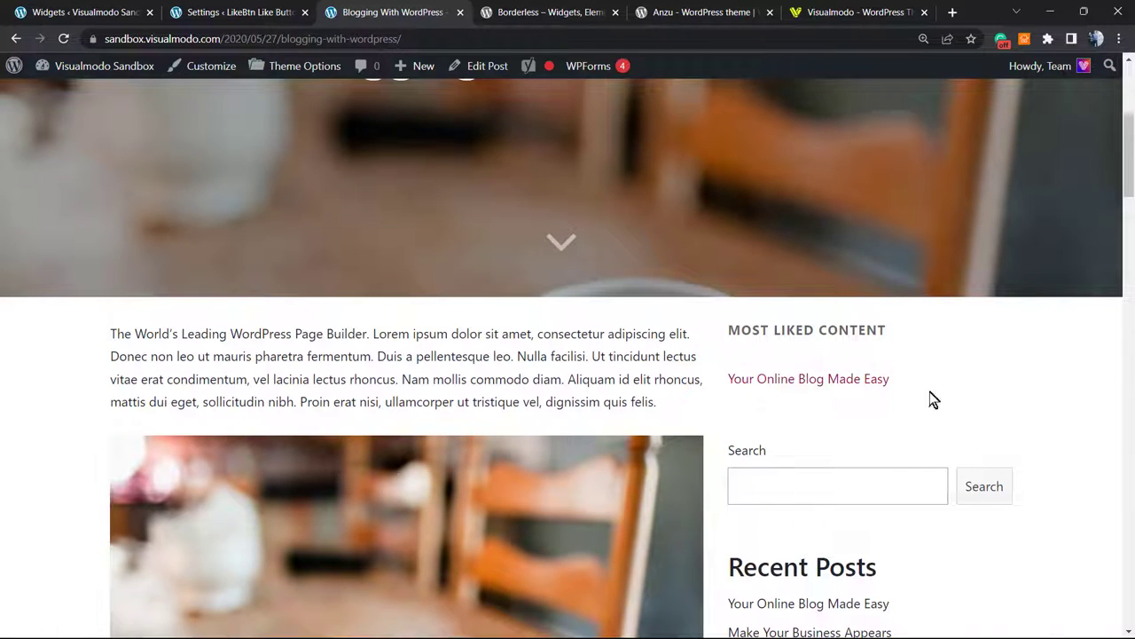
{"action": "left_click_drag", "start_coordinate": [896, 399], "coordinate": [996, 377]}
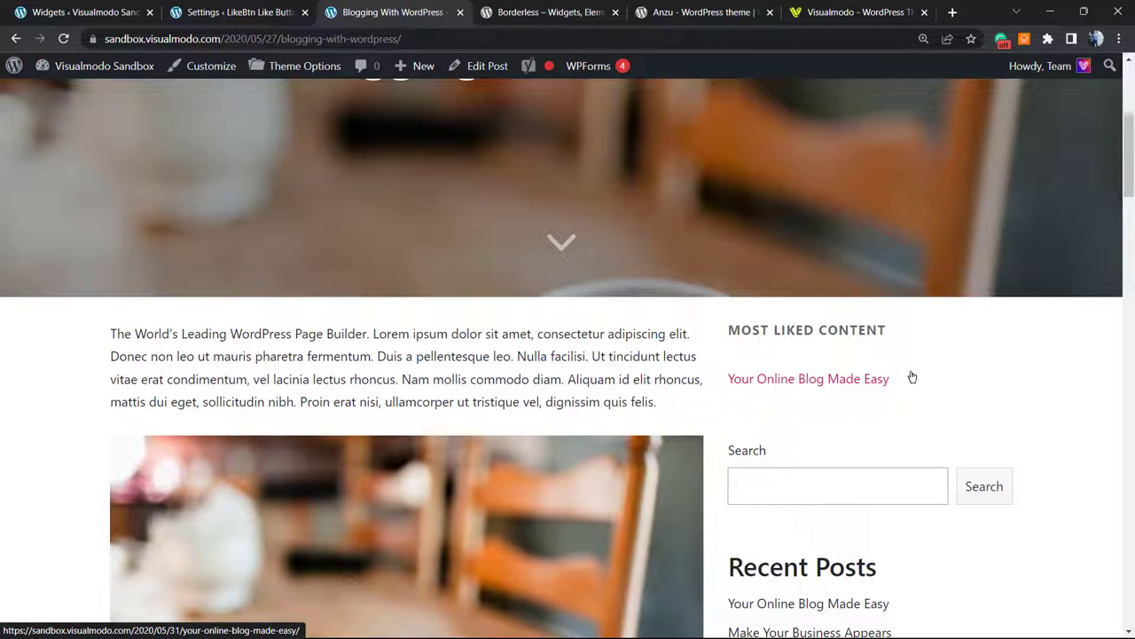
Step: Run the system diagnostics in the LikeBtn settings' Synchronization section and highlight the response for reading
{"action": "left_click", "coordinate": [236, 11]}
{"action": "scroll", "coordinate": [409, 467], "scroll_direction": "down", "scroll_amount": 3}
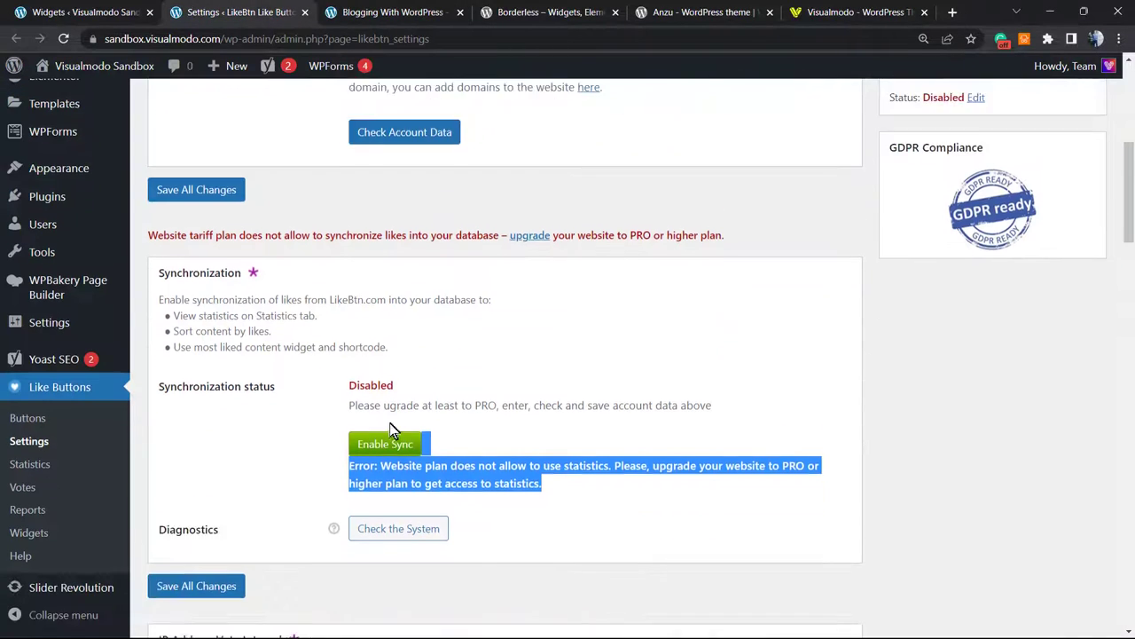
{"action": "left_click", "coordinate": [410, 464]}
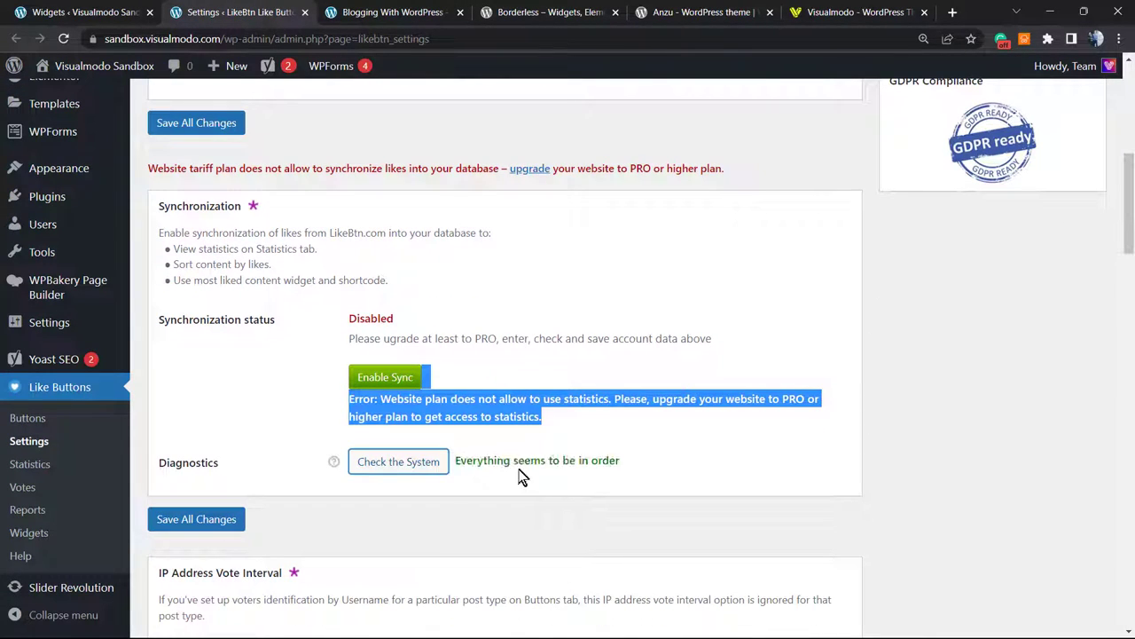
{"action": "triple_click", "coordinate": [525, 461]}
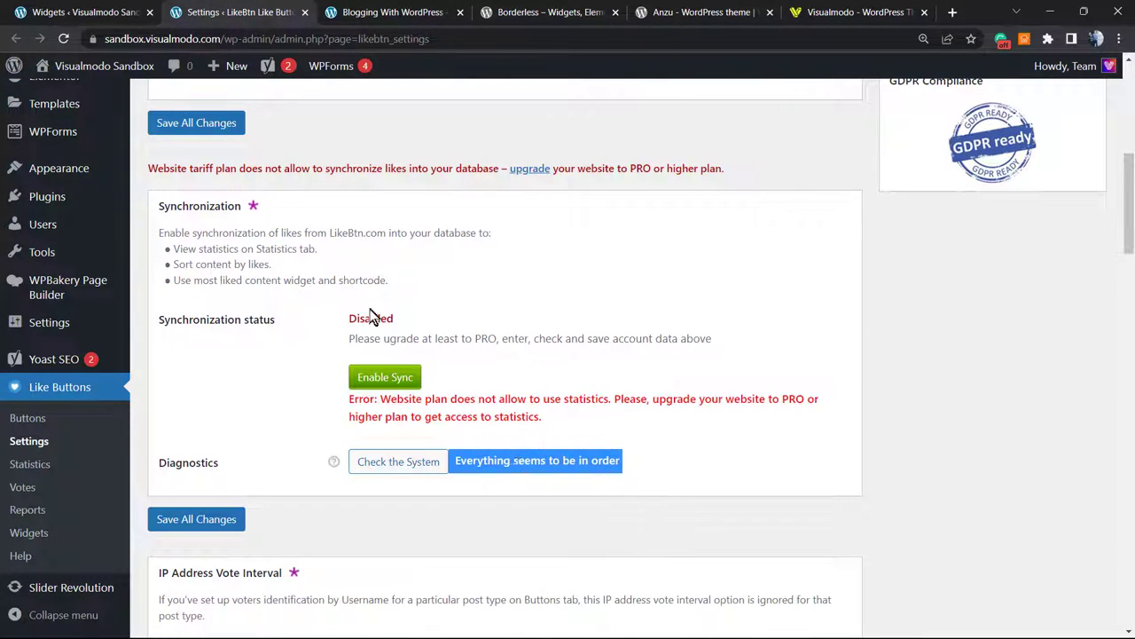
{"action": "scroll", "coordinate": [438, 350], "scroll_direction": "up", "scroll_amount": 6}
Step: Return to the Widgets page and examine the item type, category, author and item count options of the Most Liked Content widget
{"action": "left_click", "coordinate": [386, 13]}
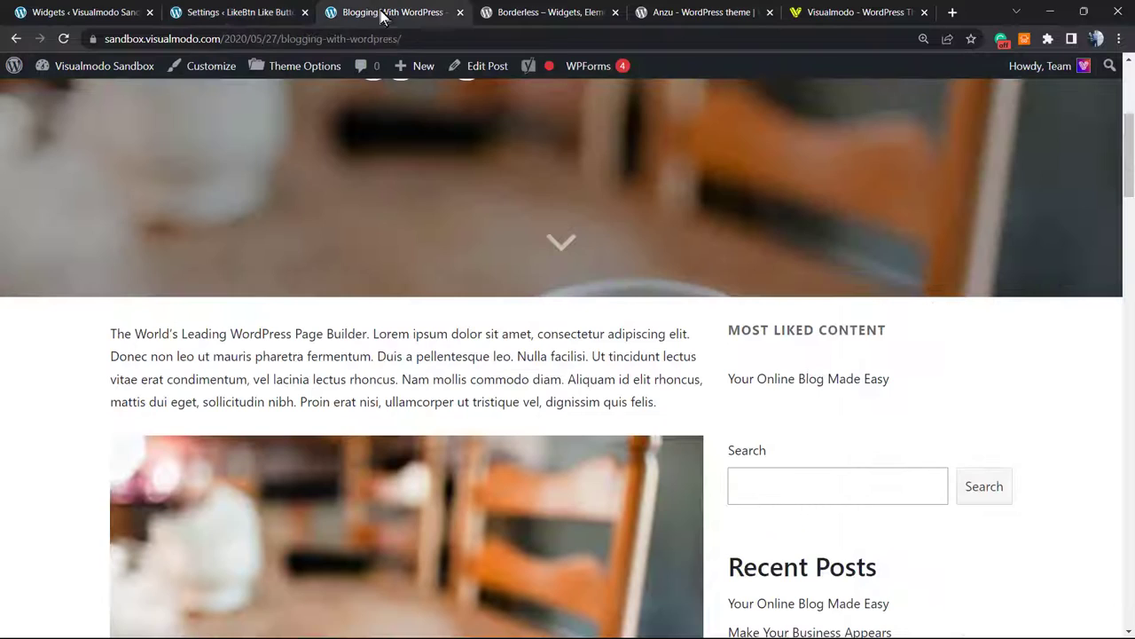
{"action": "key", "text": "ctrl+shift+Tab"}
{"action": "key", "text": "ctrl+shift+Tab"}
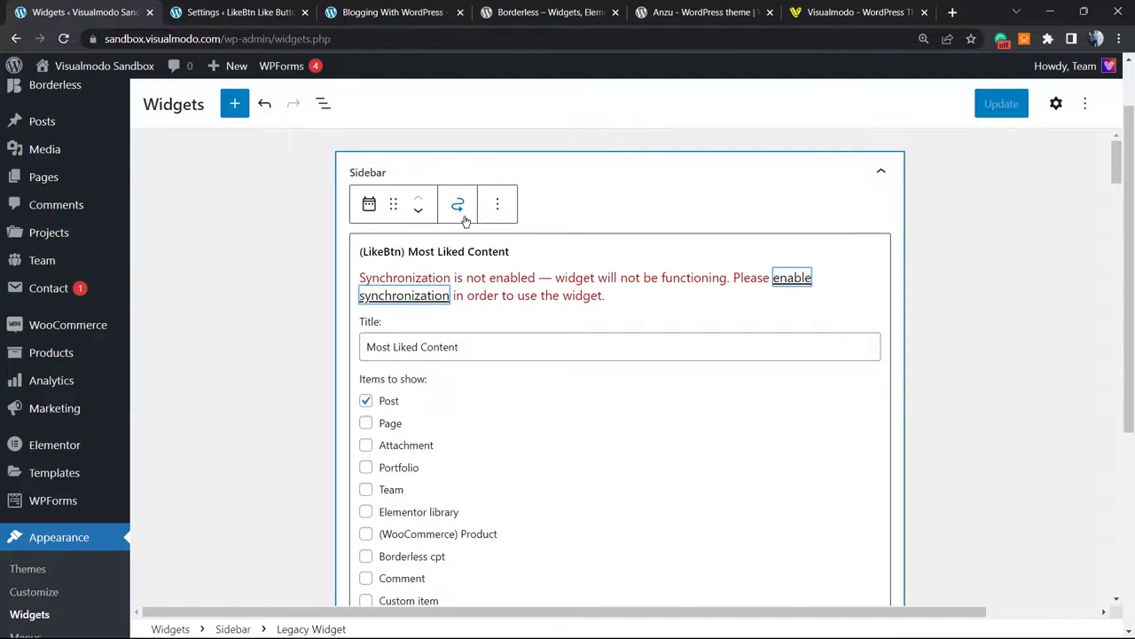
{"action": "scroll", "coordinate": [562, 334], "scroll_direction": "down", "scroll_amount": 1}
{"action": "scroll", "coordinate": [524, 342], "scroll_direction": "up", "scroll_amount": 1}
{"action": "scroll", "coordinate": [524, 343], "scroll_direction": "down", "scroll_amount": 3}
{"action": "scroll", "coordinate": [510, 439], "scroll_direction": "down", "scroll_amount": 1}
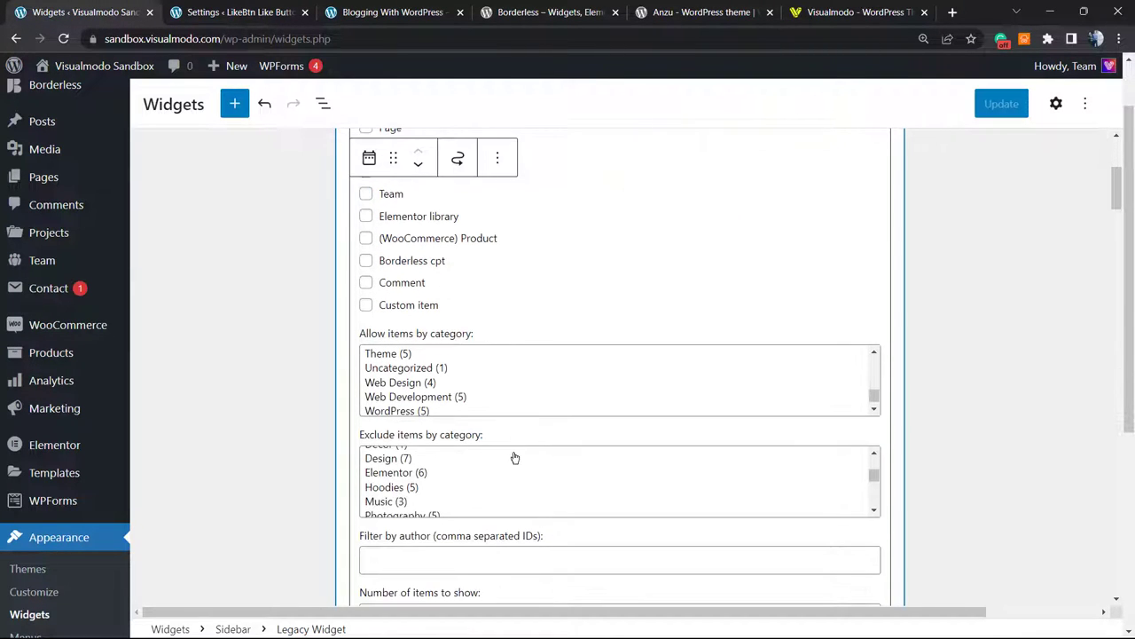
{"action": "scroll", "coordinate": [514, 471], "scroll_direction": "down", "scroll_amount": 2}
{"action": "scroll", "coordinate": [304, 471], "scroll_direction": "down", "scroll_amount": 1}
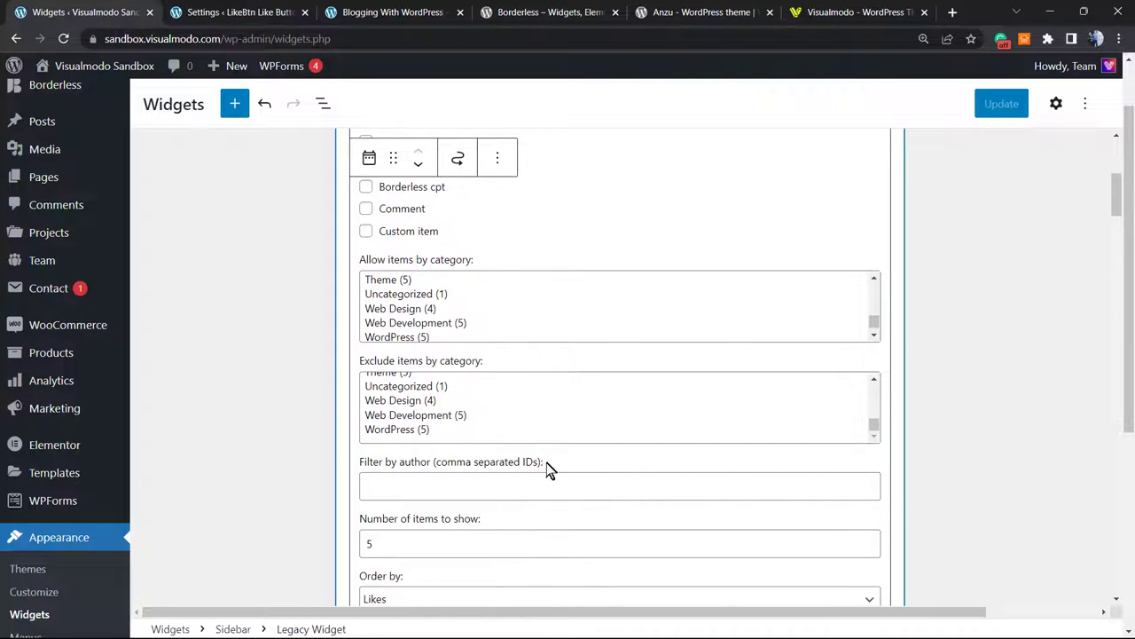
{"action": "scroll", "coordinate": [545, 463], "scroll_direction": "down", "scroll_amount": 1}
{"action": "scroll", "coordinate": [502, 423], "scroll_direction": "down", "scroll_amount": 2}
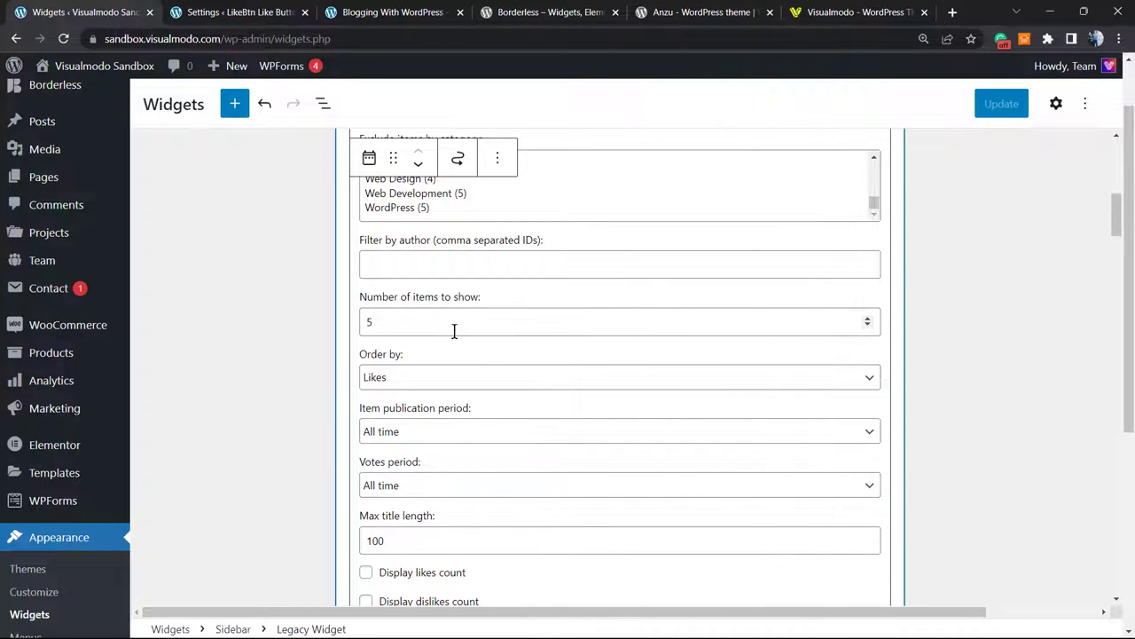
Step: Examine the available choices for Order by, Item publication period and Votes period in the Most Liked Content widget
{"action": "left_click", "coordinate": [445, 381]}
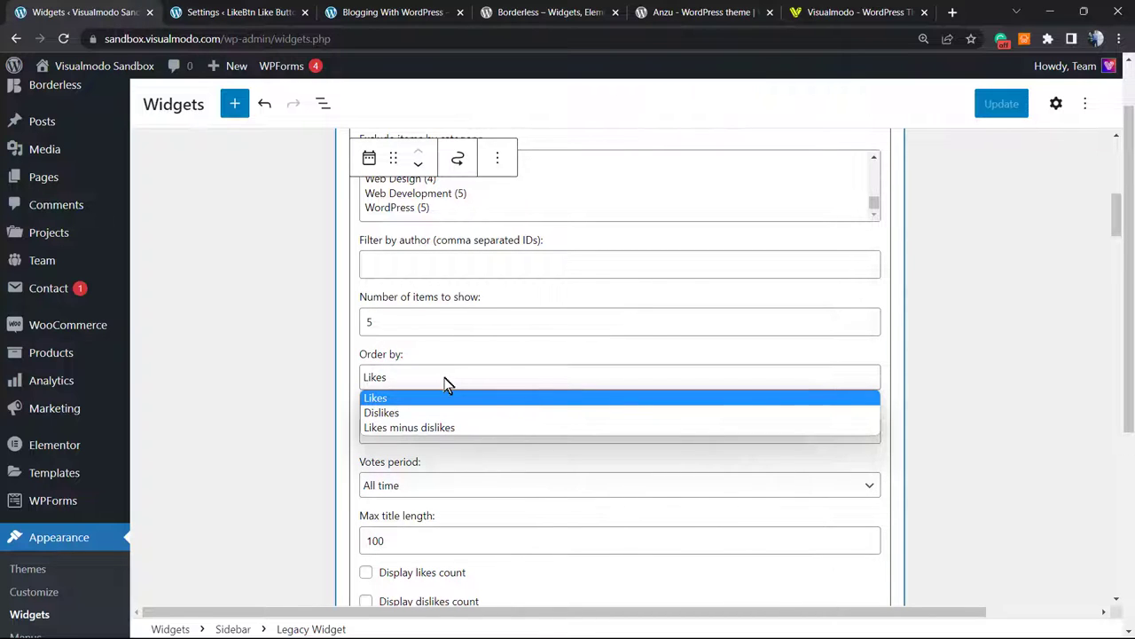
{"action": "left_click", "coordinate": [445, 382]}
{"action": "scroll", "coordinate": [466, 399], "scroll_direction": "down", "scroll_amount": 1}
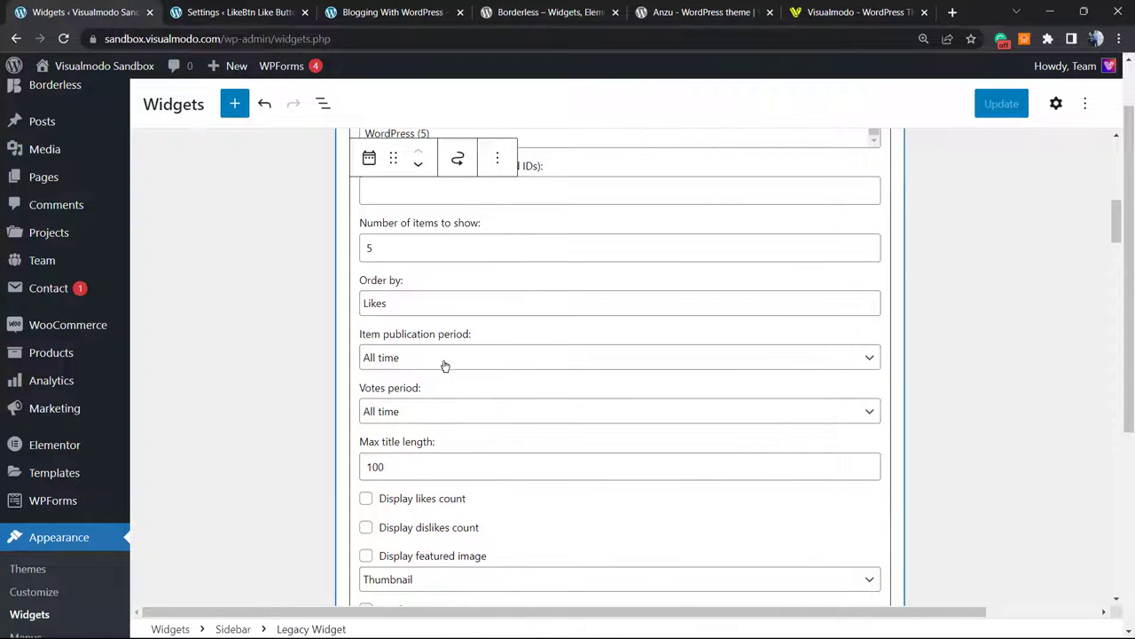
{"action": "left_click", "coordinate": [445, 363]}
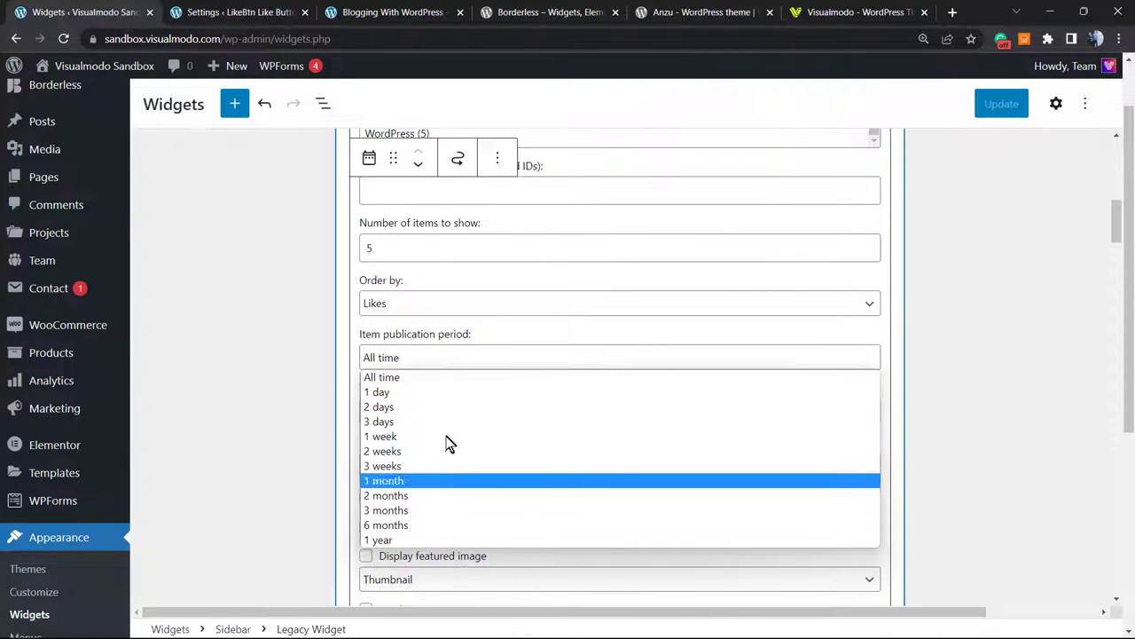
{"action": "left_click", "coordinate": [426, 355]}
{"action": "left_click", "coordinate": [476, 411]}
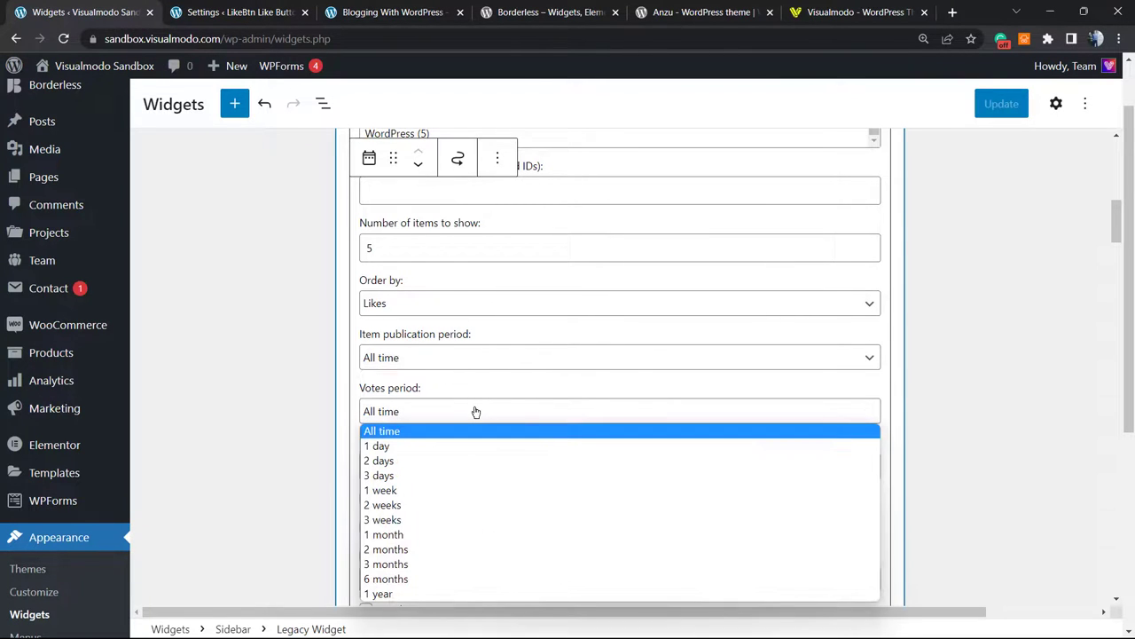
{"action": "left_click", "coordinate": [476, 411]}
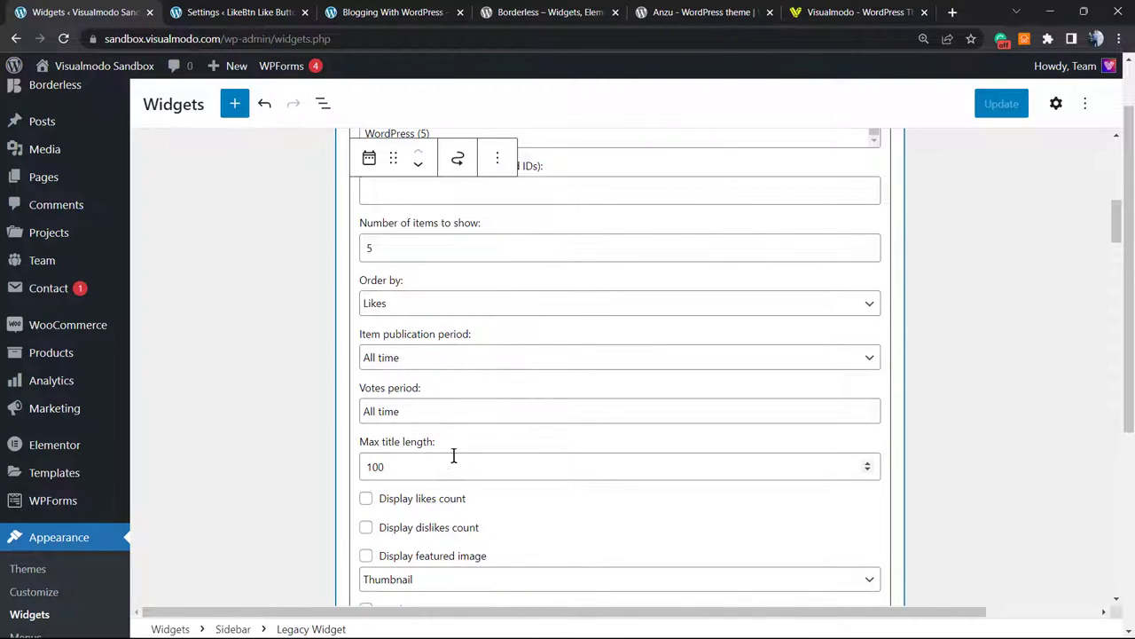
Step: Enable the likes count and the featured image in the Most Liked Content widget, with the image set to Full size
{"action": "scroll", "coordinate": [453, 417], "scroll_direction": "down", "scroll_amount": 1}
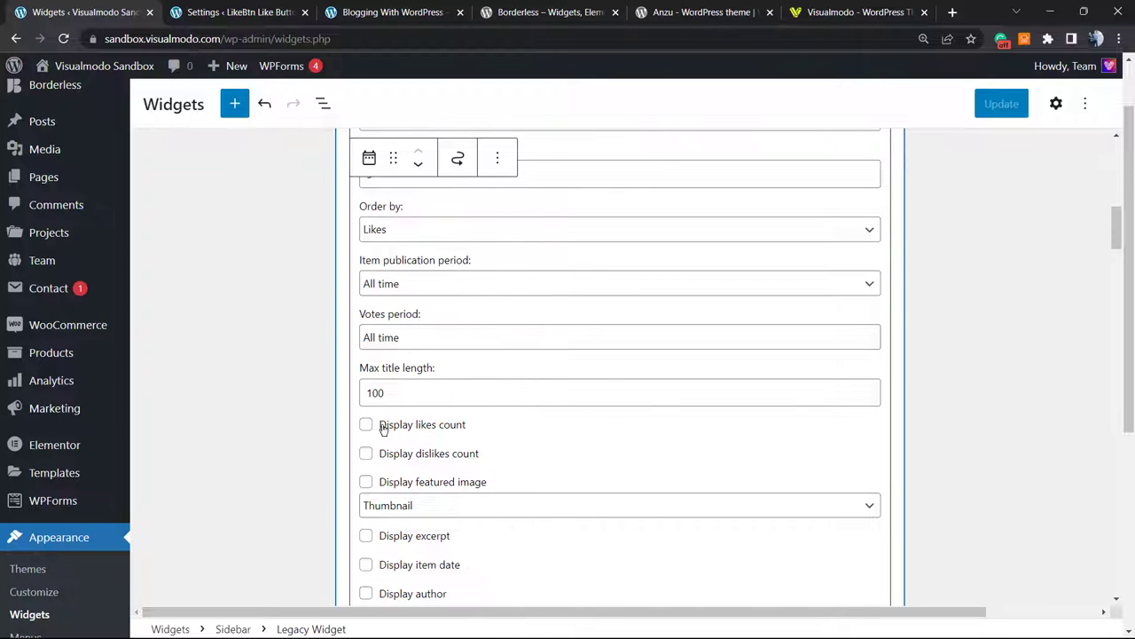
{"action": "left_click", "coordinate": [432, 427]}
{"action": "scroll", "coordinate": [471, 453], "scroll_direction": "down", "scroll_amount": 1}
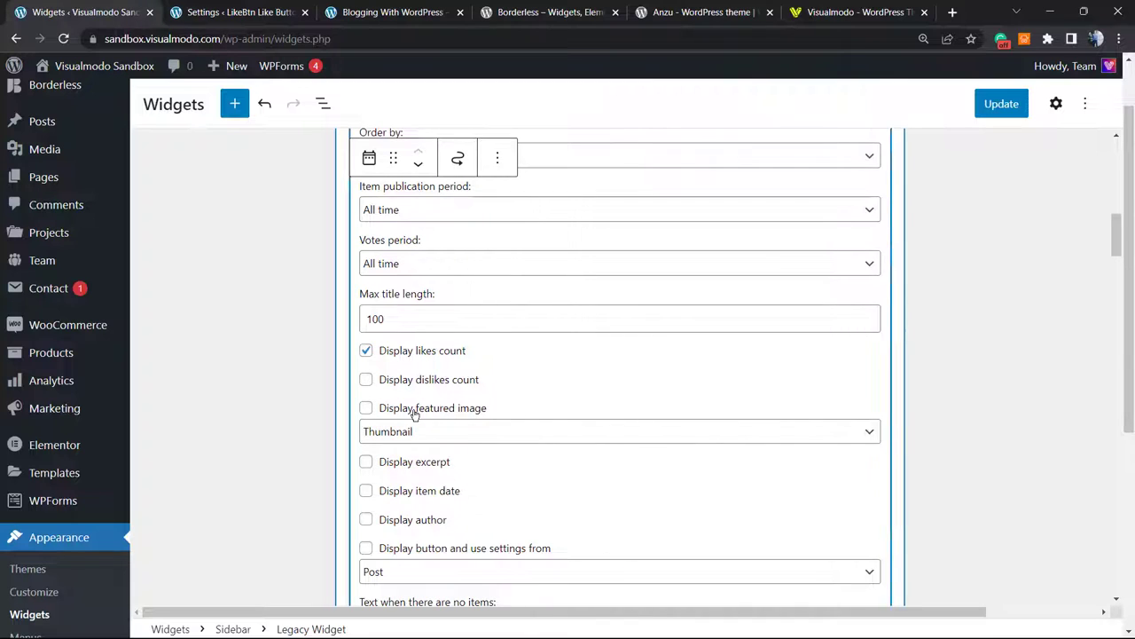
{"action": "left_click", "coordinate": [470, 438]}
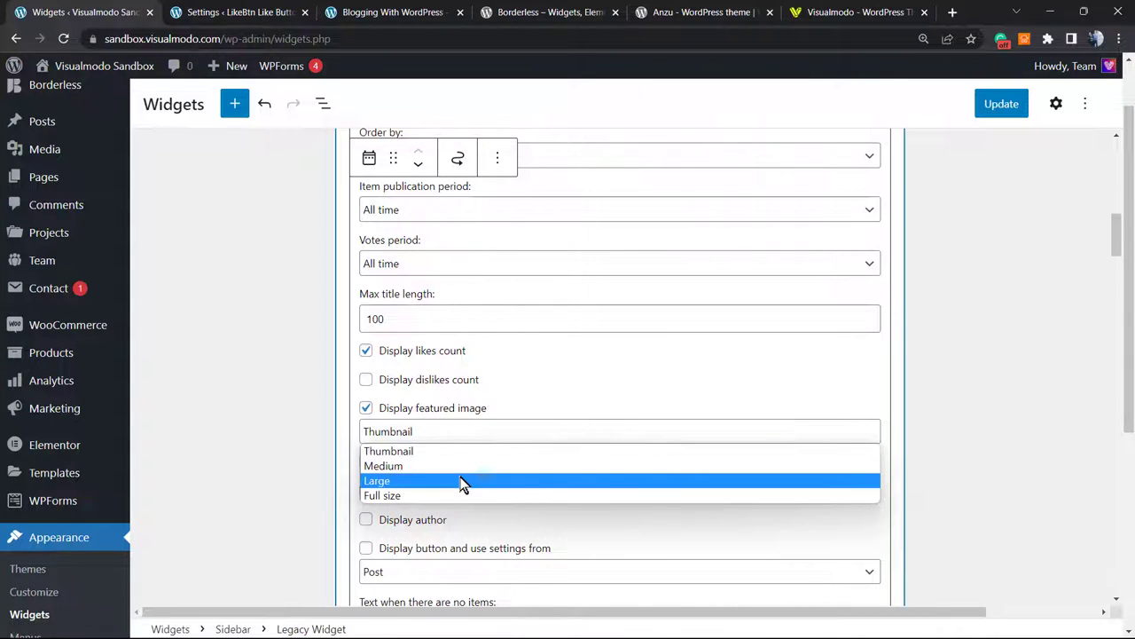
{"action": "left_click", "coordinate": [461, 495]}
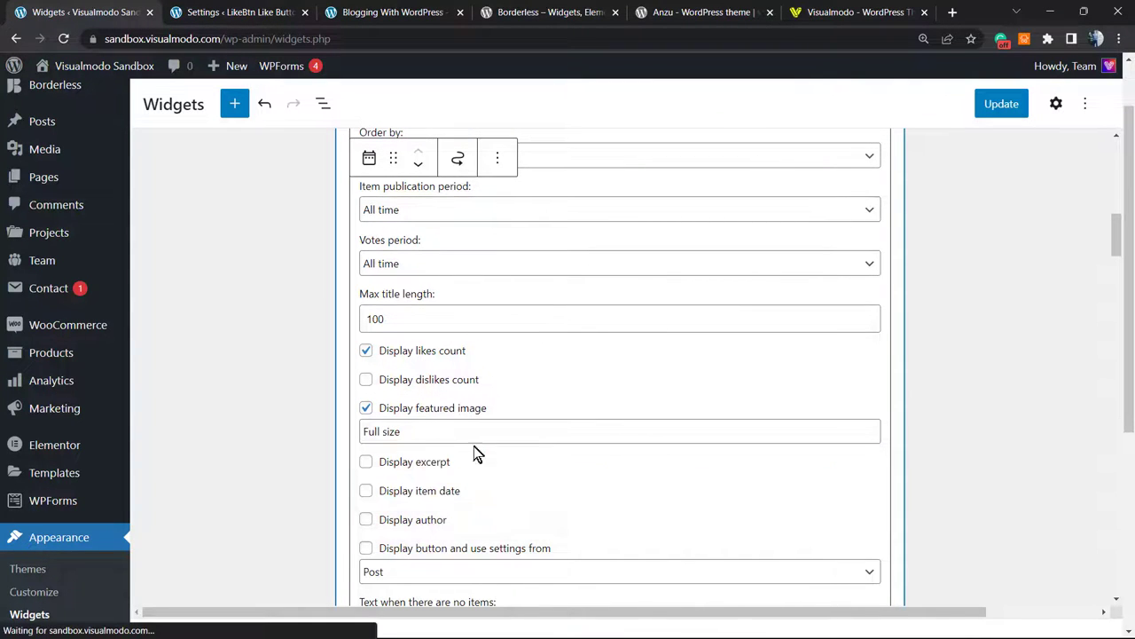
Step: Enable the excerpt and item date in the Most Liked Content widget and save the widget changes
{"action": "left_click", "coordinate": [399, 468]}
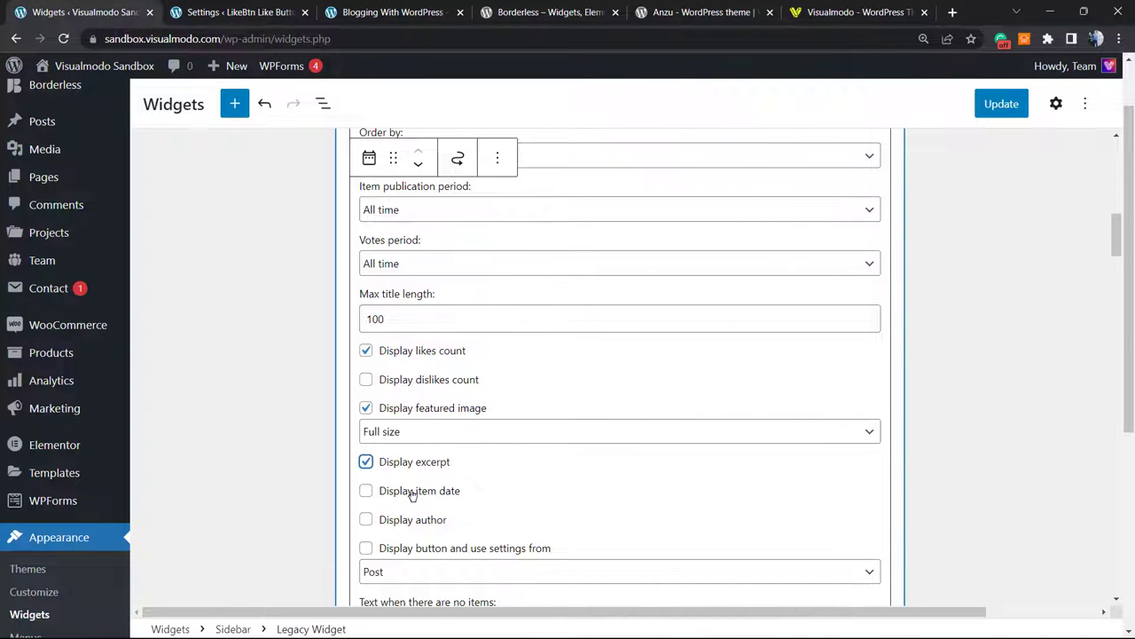
{"action": "left_click", "coordinate": [399, 495]}
{"action": "scroll", "coordinate": [320, 457], "scroll_direction": "down", "scroll_amount": 2}
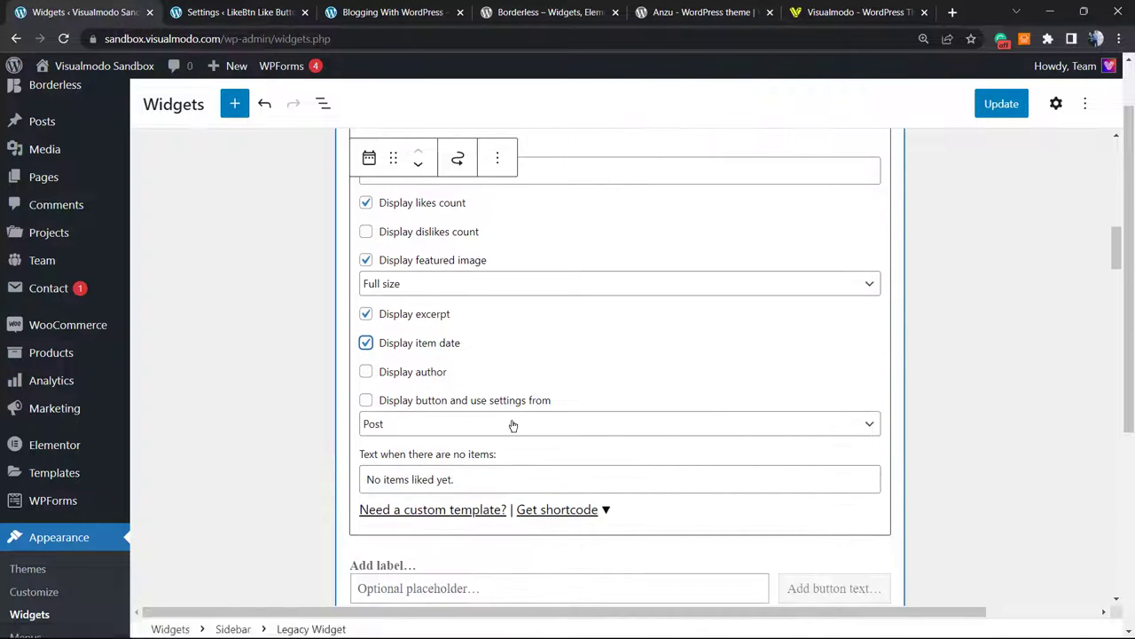
{"action": "left_click", "coordinate": [998, 107]}
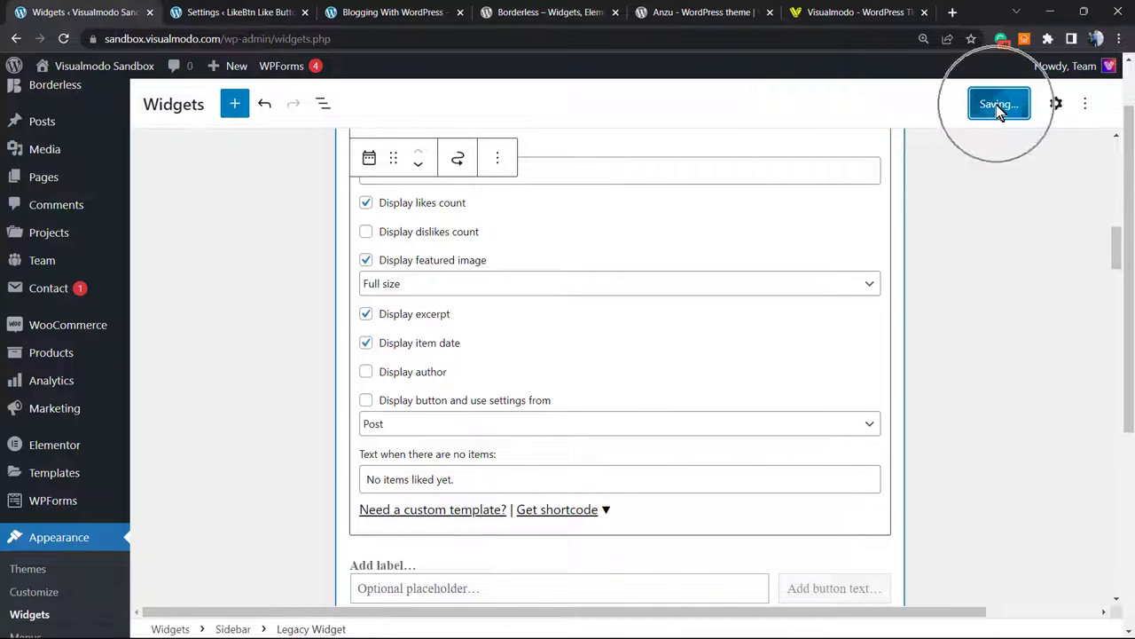
Step: Close the LikeBtn settings page and reload the Blogging With WordPress post at its Most Liked Content list
{"action": "left_click", "coordinate": [256, 9]}
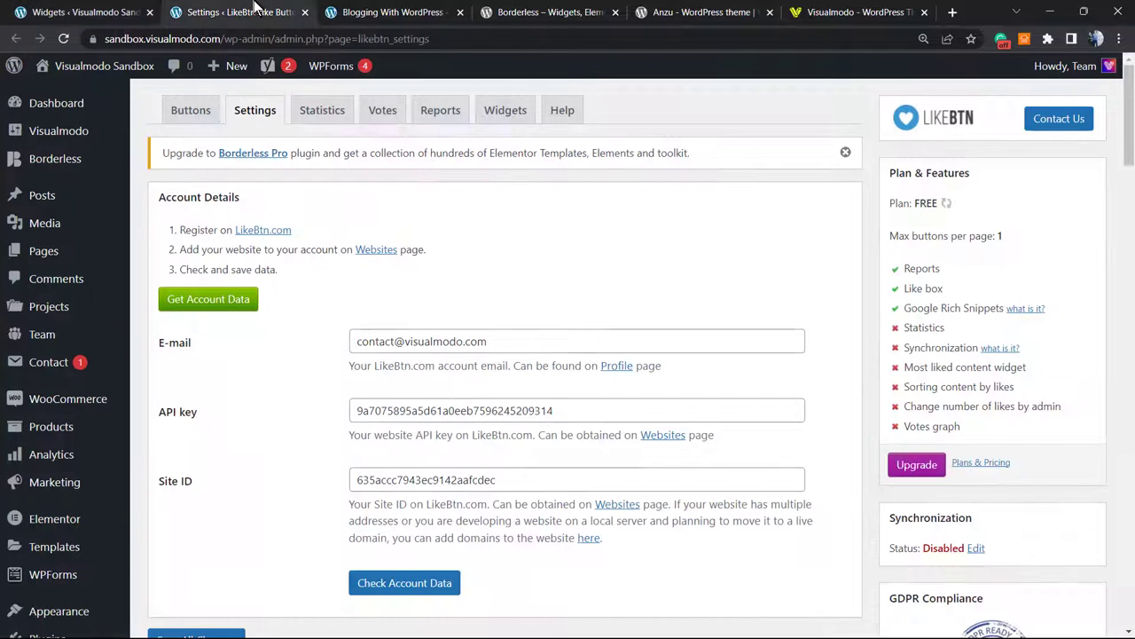
{"action": "left_click", "coordinate": [305, 12]}
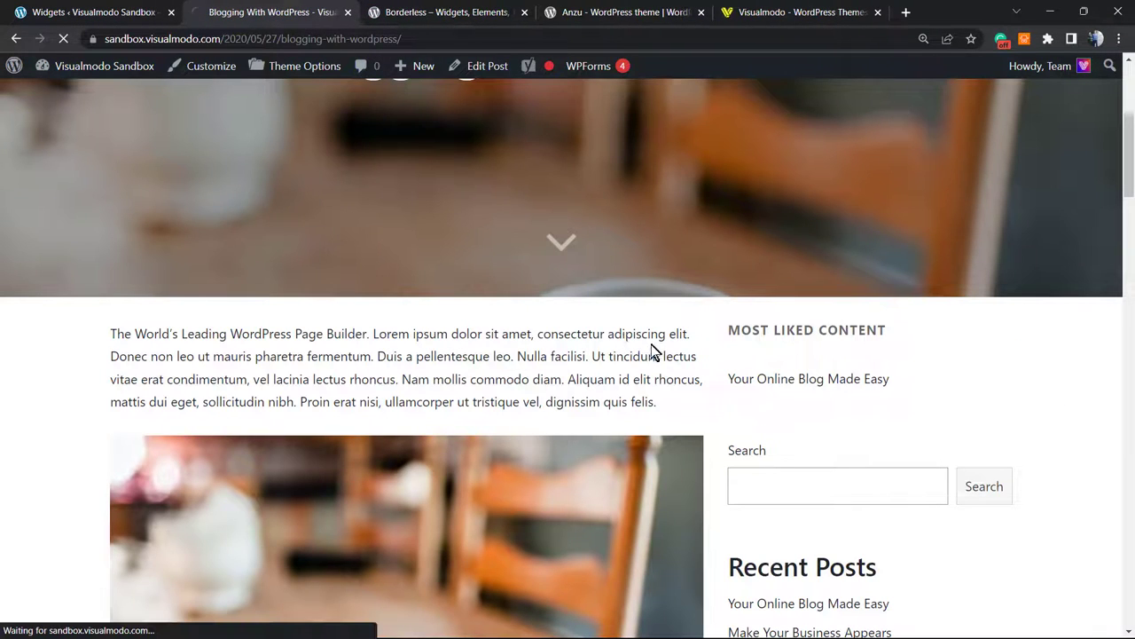
{"action": "scroll", "coordinate": [665, 373], "scroll_direction": "down", "scroll_amount": 3}
{"action": "scroll", "coordinate": [665, 368], "scroll_direction": "down", "scroll_amount": 2}
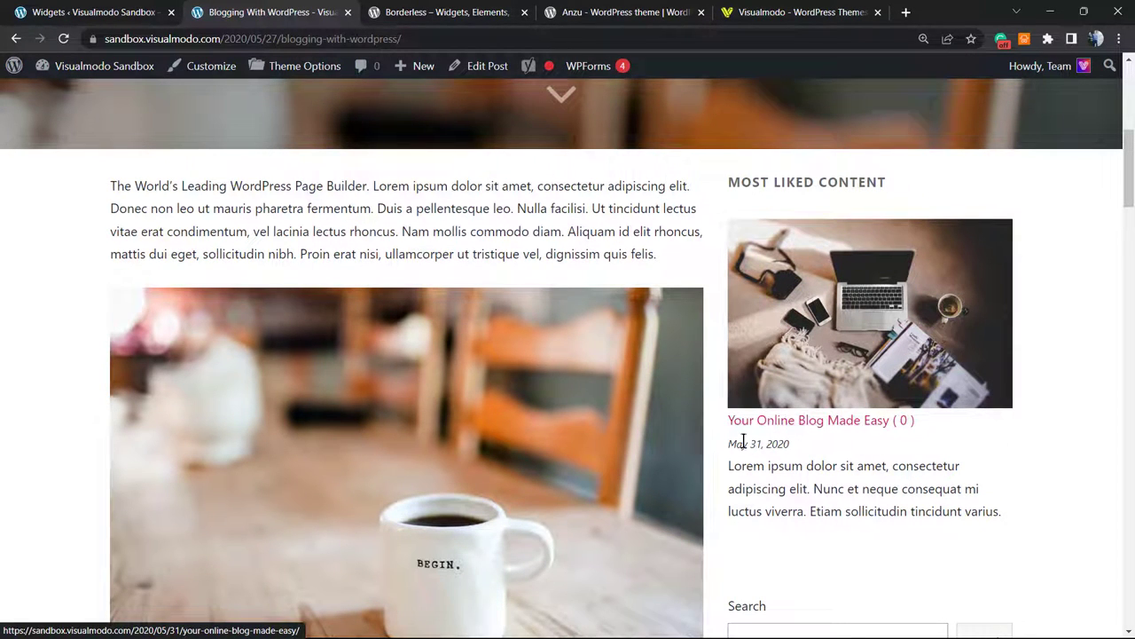
Step: Examine the entry in the Most Liked Content list, highlighting its date and excerpt
{"action": "left_click_drag", "start_coordinate": [806, 456], "coordinate": [735, 444]}
{"action": "triple_click", "coordinate": [807, 489]}
{"action": "scroll", "coordinate": [846, 497], "scroll_direction": "down", "scroll_amount": 4}
{"action": "scroll", "coordinate": [806, 449], "scroll_direction": "up", "scroll_amount": 5}
{"action": "left_click", "coordinate": [808, 428]}
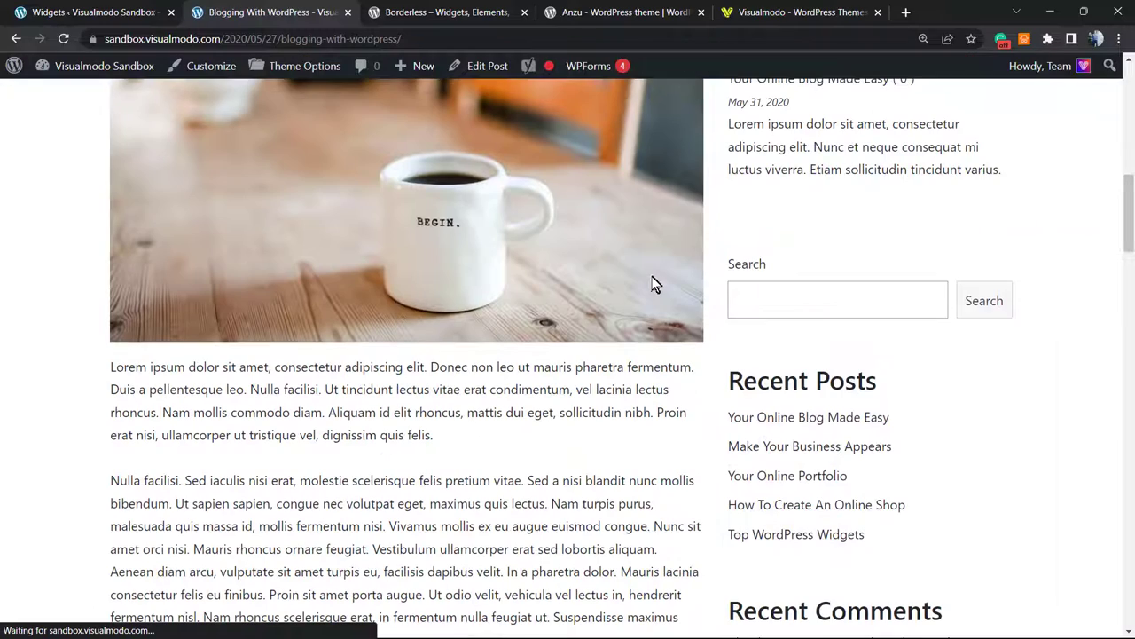
Step: Use the like button below the Blogging With WordPress article
{"action": "scroll", "coordinate": [649, 275], "scroll_direction": "down", "scroll_amount": 15}
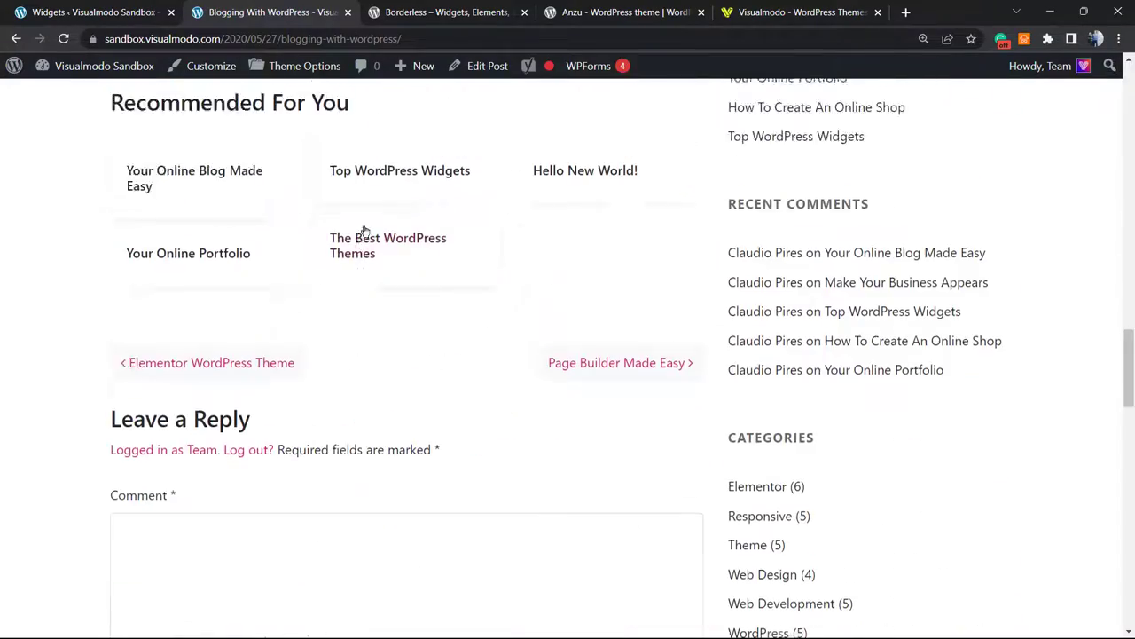
{"action": "scroll", "coordinate": [327, 235], "scroll_direction": "up", "scroll_amount": 4}
{"action": "scroll", "coordinate": [326, 235], "scroll_direction": "up", "scroll_amount": 1}
{"action": "left_click", "coordinate": [137, 330]}
{"action": "left_click", "coordinate": [140, 344]}
{"action": "scroll", "coordinate": [201, 342], "scroll_direction": "down", "scroll_amount": 5}
{"action": "scroll", "coordinate": [357, 332], "scroll_direction": "up", "scroll_amount": 2}
Step: Open the site's Blog page from the site navigation and examine the Most Liked Content widget in its sidebar
{"action": "scroll", "coordinate": [715, 236], "scroll_direction": "up", "scroll_amount": 20}
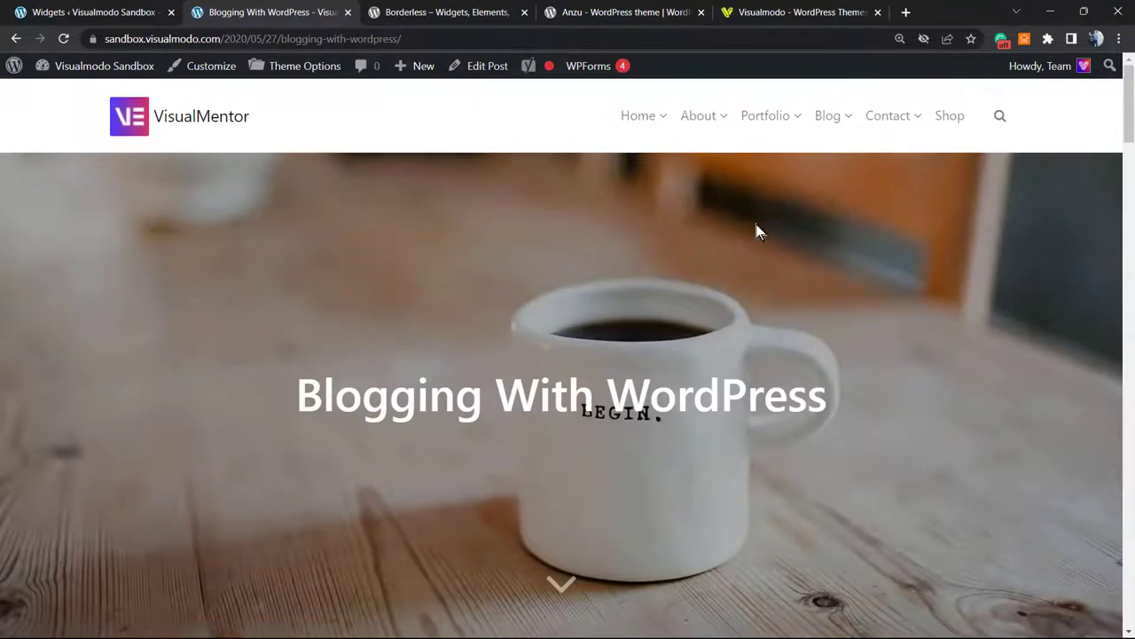
{"action": "mouse_move", "coordinate": [776, 113]}
{"action": "left_click", "coordinate": [768, 219]}
{"action": "scroll", "coordinate": [718, 337], "scroll_direction": "down", "scroll_amount": 2}
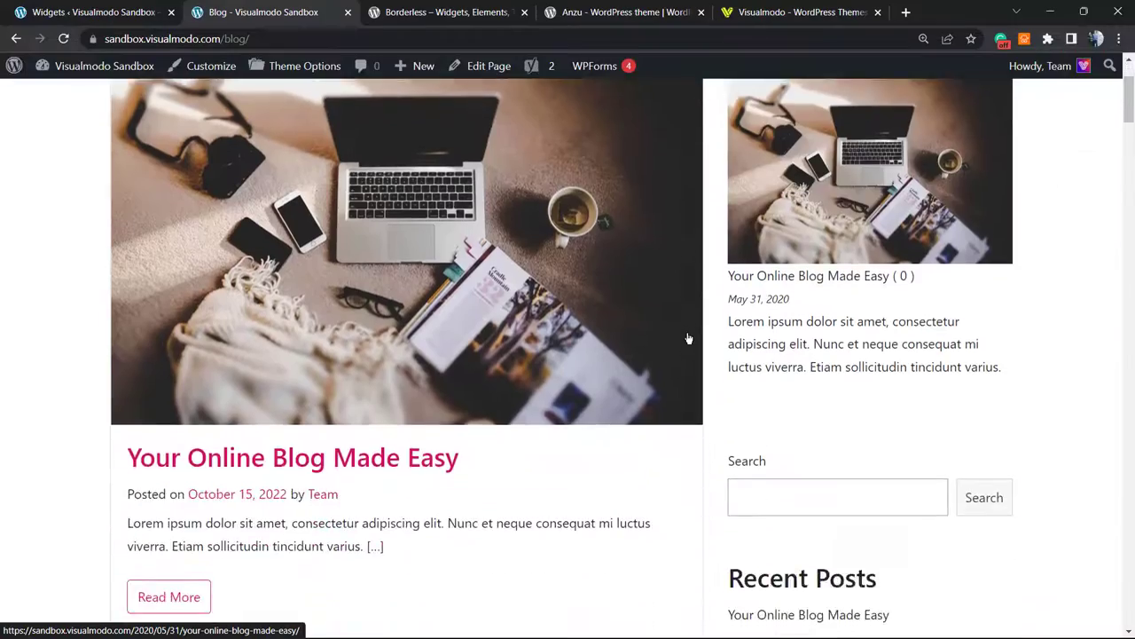
{"action": "scroll", "coordinate": [696, 341], "scroll_direction": "up", "scroll_amount": 2}
{"action": "scroll", "coordinate": [795, 360], "scroll_direction": "down", "scroll_amount": 2}
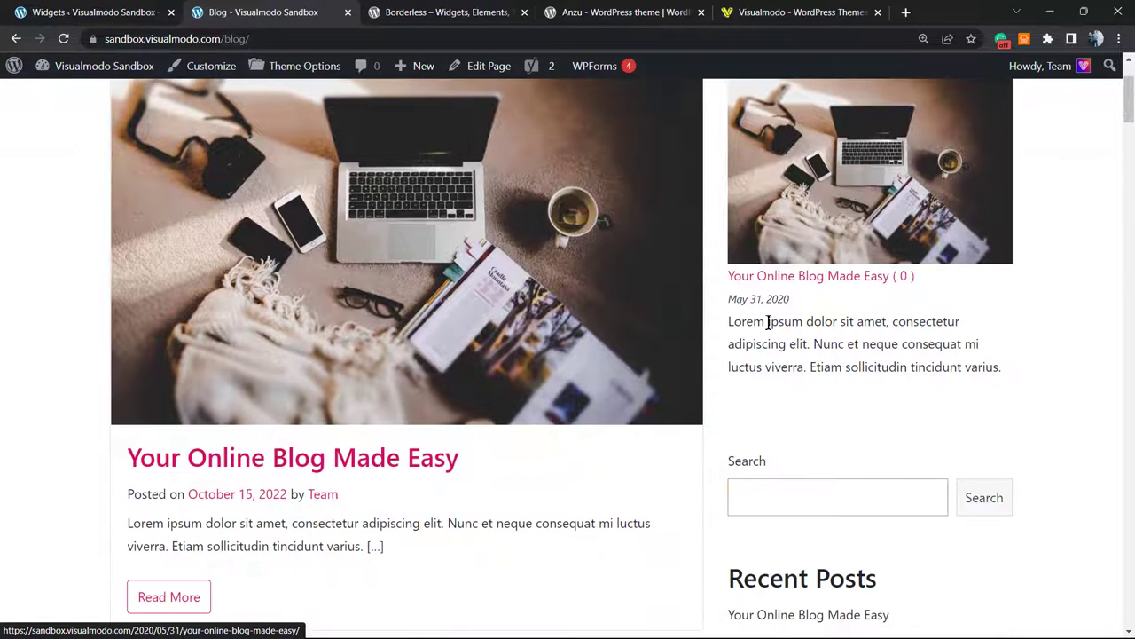
{"action": "scroll", "coordinate": [793, 357], "scroll_direction": "up", "scroll_amount": 2}
{"action": "scroll", "coordinate": [741, 428], "scroll_direction": "down", "scroll_amount": 2}
{"action": "scroll", "coordinate": [741, 428], "scroll_direction": "down", "scroll_amount": 3}
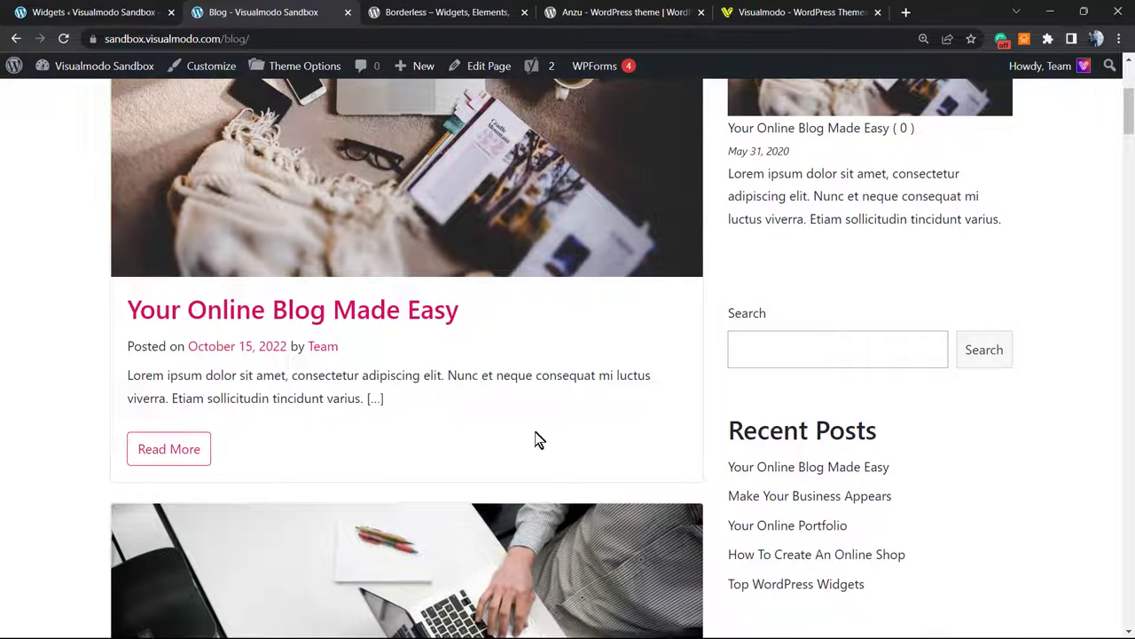
Step: Open the Your Online Blog Made Easy post from the blog list and examine the like buttons below the article
{"action": "scroll", "coordinate": [532, 462], "scroll_direction": "down", "scroll_amount": 2}
{"action": "scroll", "coordinate": [346, 377], "scroll_direction": "up", "scroll_amount": 3}
{"action": "left_click", "coordinate": [349, 382]}
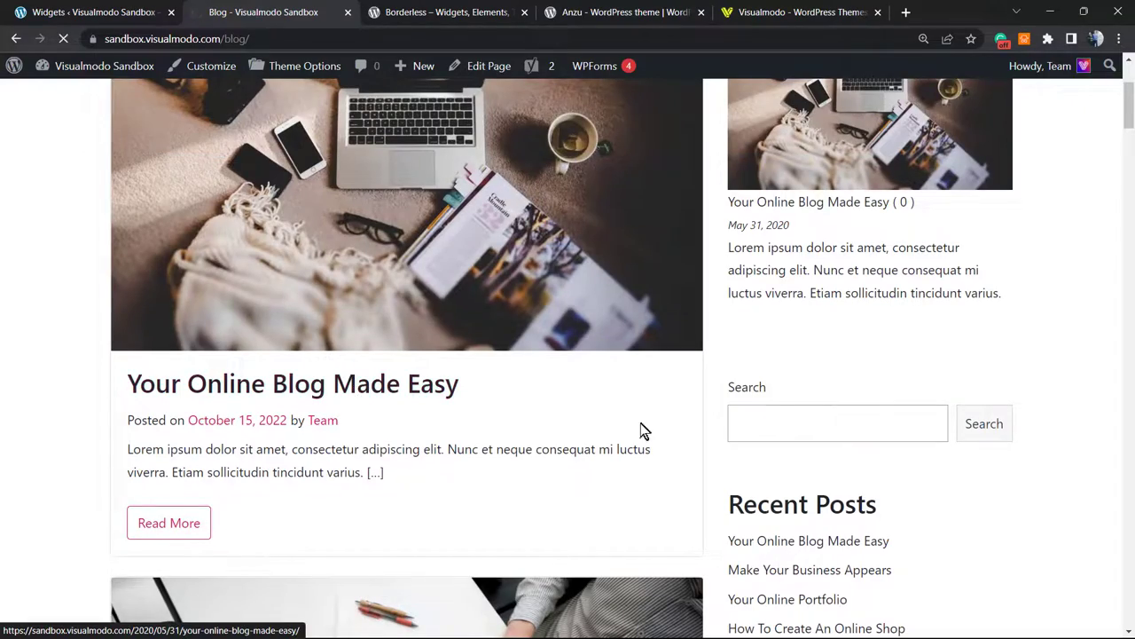
{"action": "scroll", "coordinate": [443, 438], "scroll_direction": "down", "scroll_amount": 8}
{"action": "scroll", "coordinate": [439, 431], "scroll_direction": "down", "scroll_amount": 15}
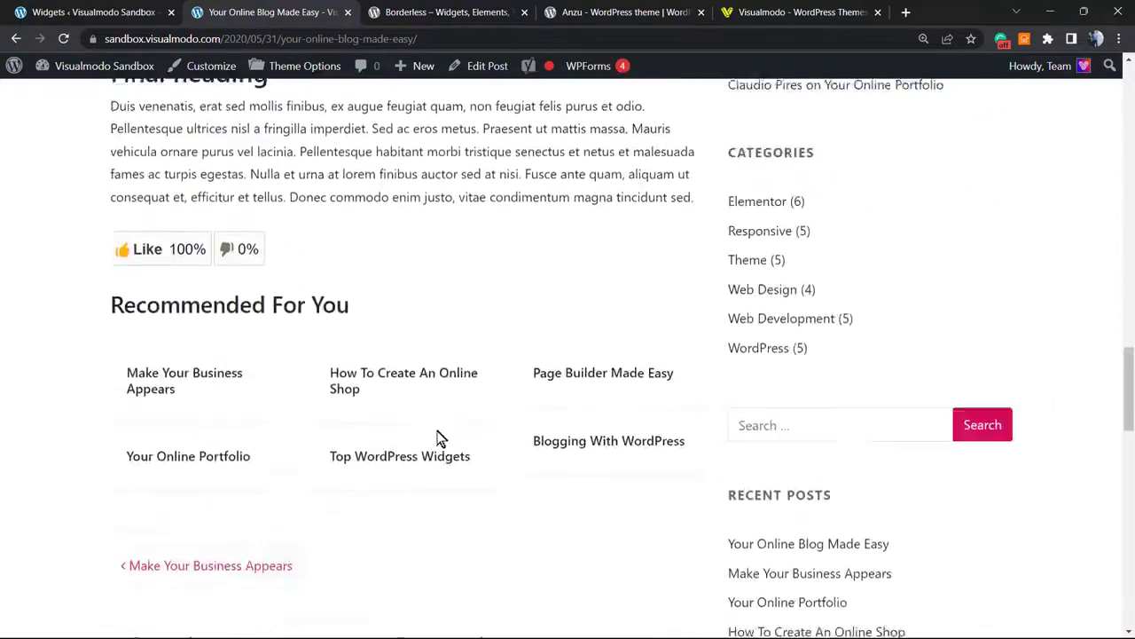
{"action": "scroll", "coordinate": [438, 419], "scroll_direction": "up", "scroll_amount": 3}
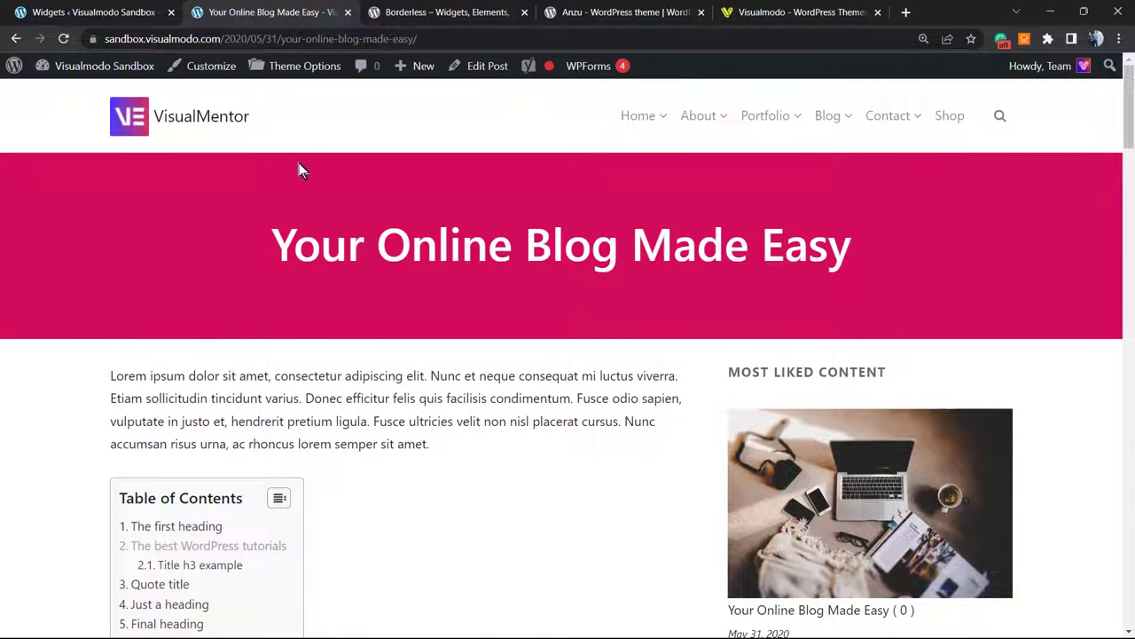
Step: Return to the Widgets editor and review the Most Liked Content widget's settings, including the button settings source and the no-items text
{"action": "left_click", "coordinate": [128, 12]}
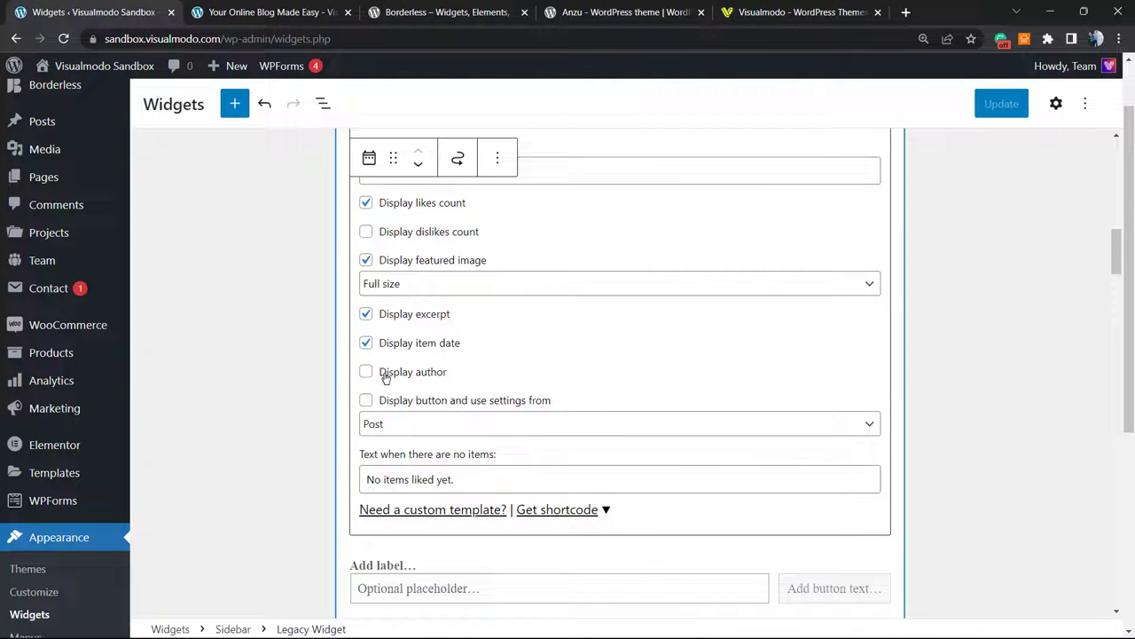
{"action": "left_click", "coordinate": [426, 423]}
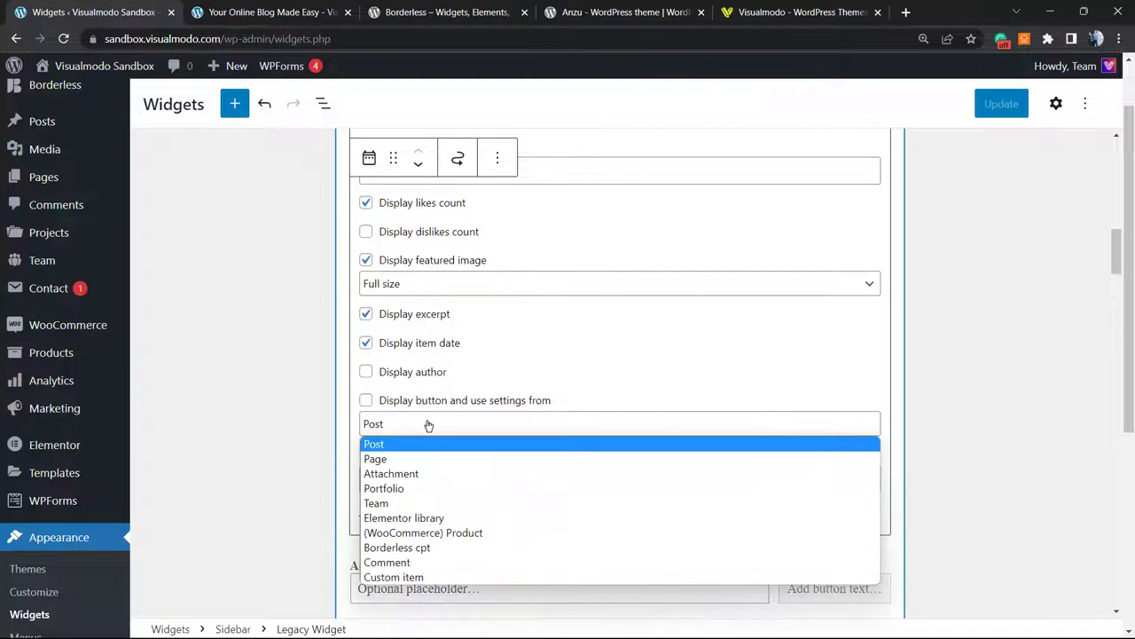
{"action": "left_click", "coordinate": [470, 430]}
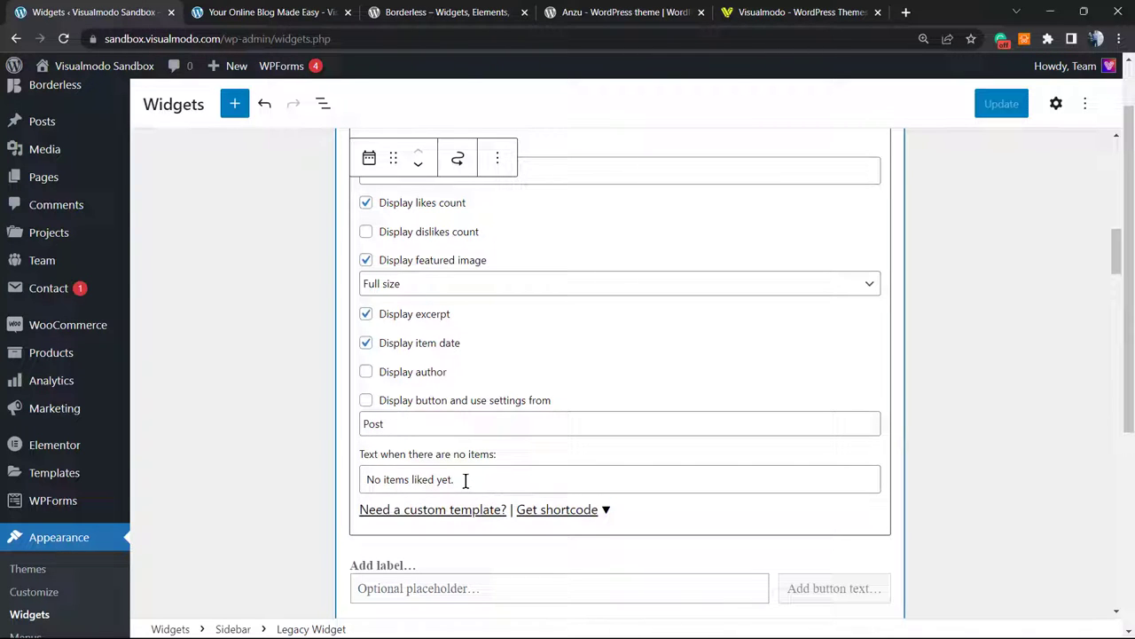
{"action": "triple_click", "coordinate": [473, 479]}
{"action": "left_click", "coordinate": [512, 476]}
{"action": "scroll", "coordinate": [508, 484], "scroll_direction": "down", "scroll_amount": 2}
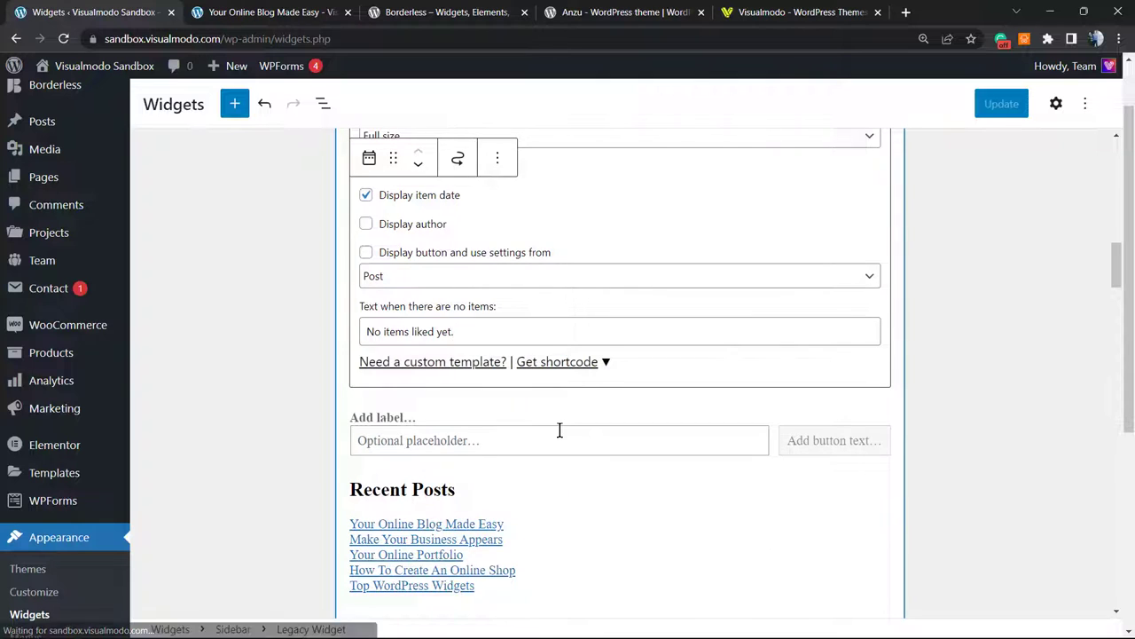
{"action": "scroll", "coordinate": [571, 428], "scroll_direction": "up", "scroll_amount": 12}
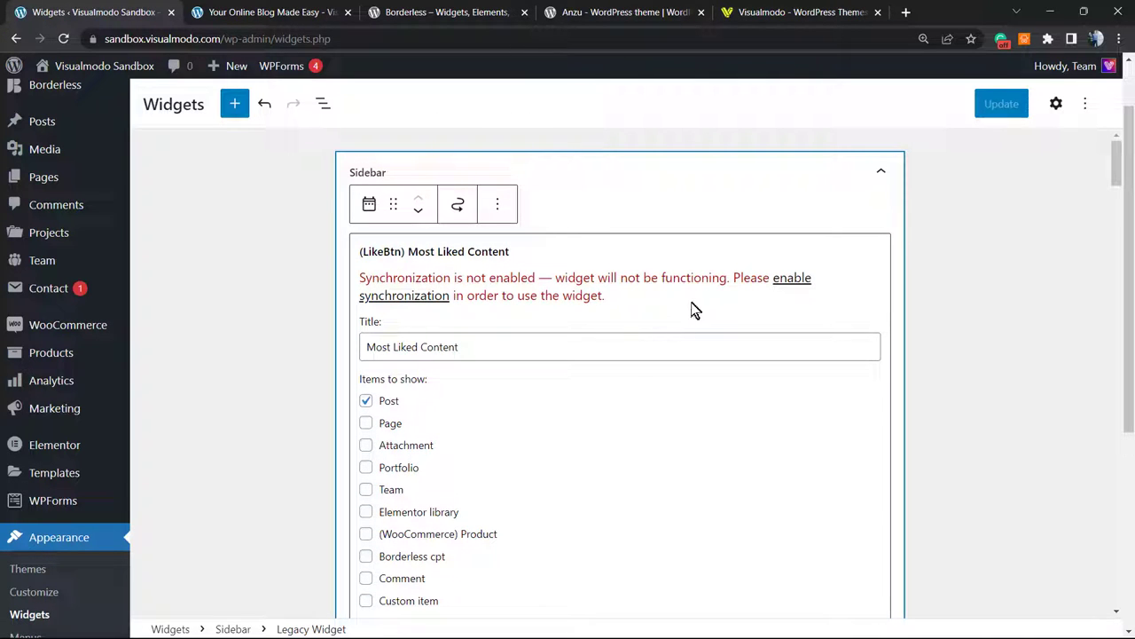
Step: Return to the Your Online Blog Made Easy post and examine the Most Liked Content widget beside the article
{"action": "left_click", "coordinate": [253, 12]}
{"action": "scroll", "coordinate": [562, 436], "scroll_direction": "down", "scroll_amount": 5}
{"action": "scroll", "coordinate": [541, 417], "scroll_direction": "up", "scroll_amount": 2}
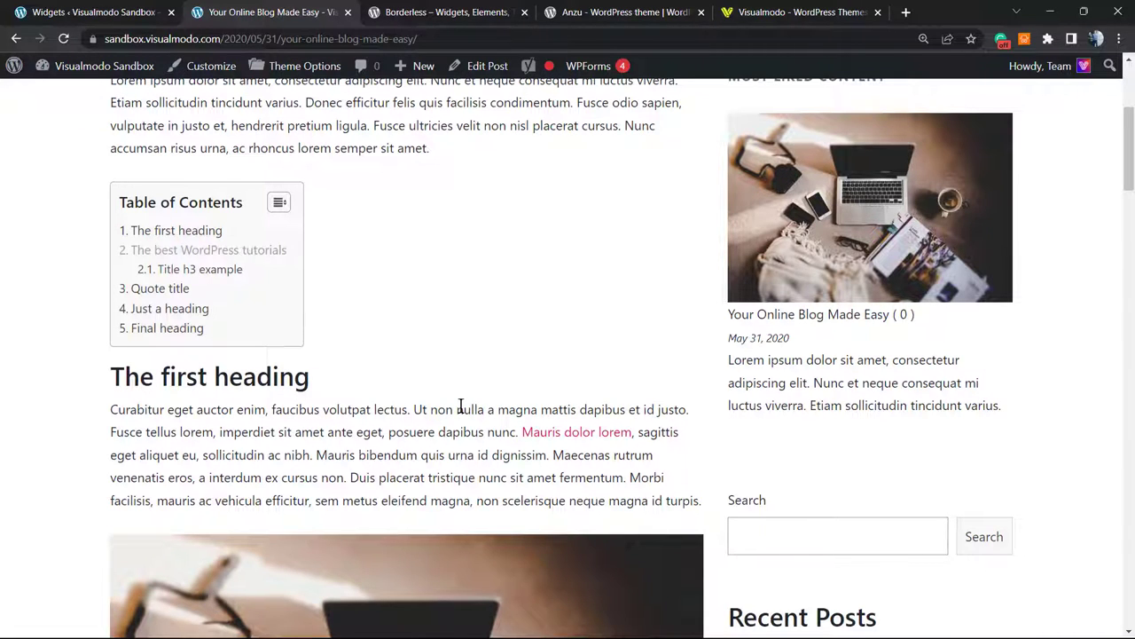
{"action": "scroll", "coordinate": [460, 406], "scroll_direction": "up", "scroll_amount": 3}
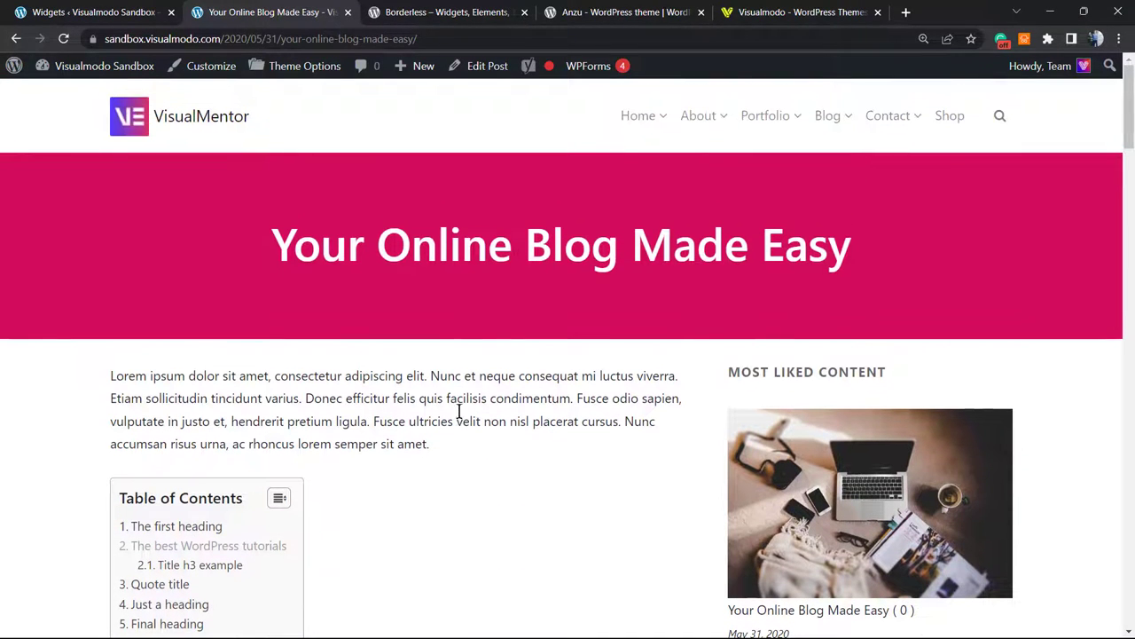
{"action": "scroll", "coordinate": [456, 405], "scroll_direction": "down", "scroll_amount": 3}
{"action": "scroll", "coordinate": [456, 408], "scroll_direction": "up", "scroll_amount": 2}
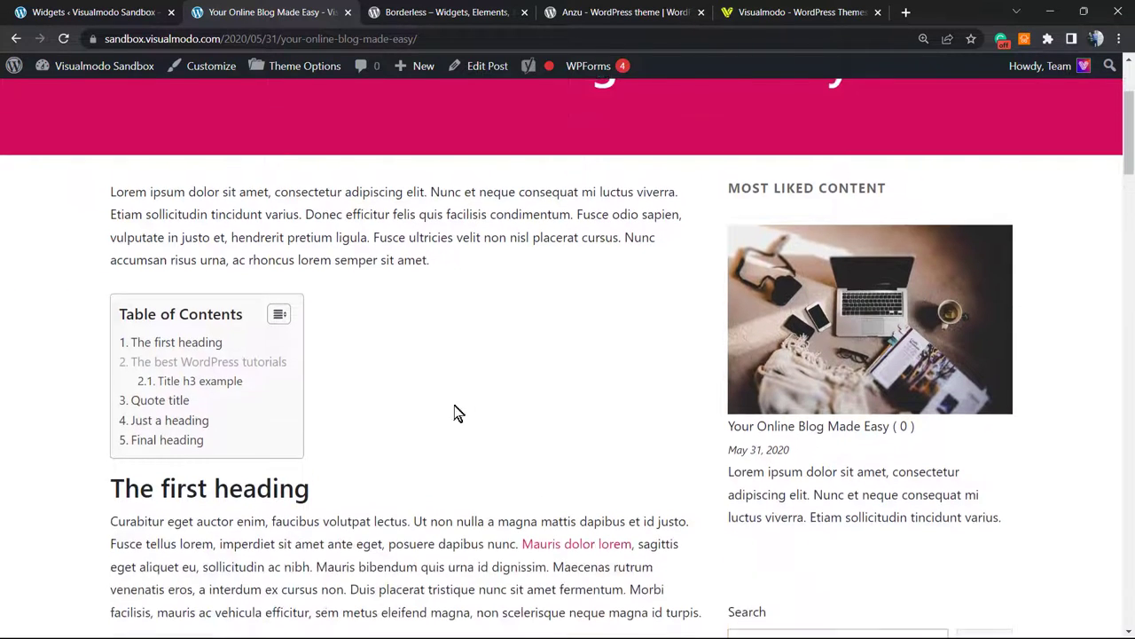
{"action": "scroll", "coordinate": [456, 413], "scroll_direction": "up", "scroll_amount": 2}
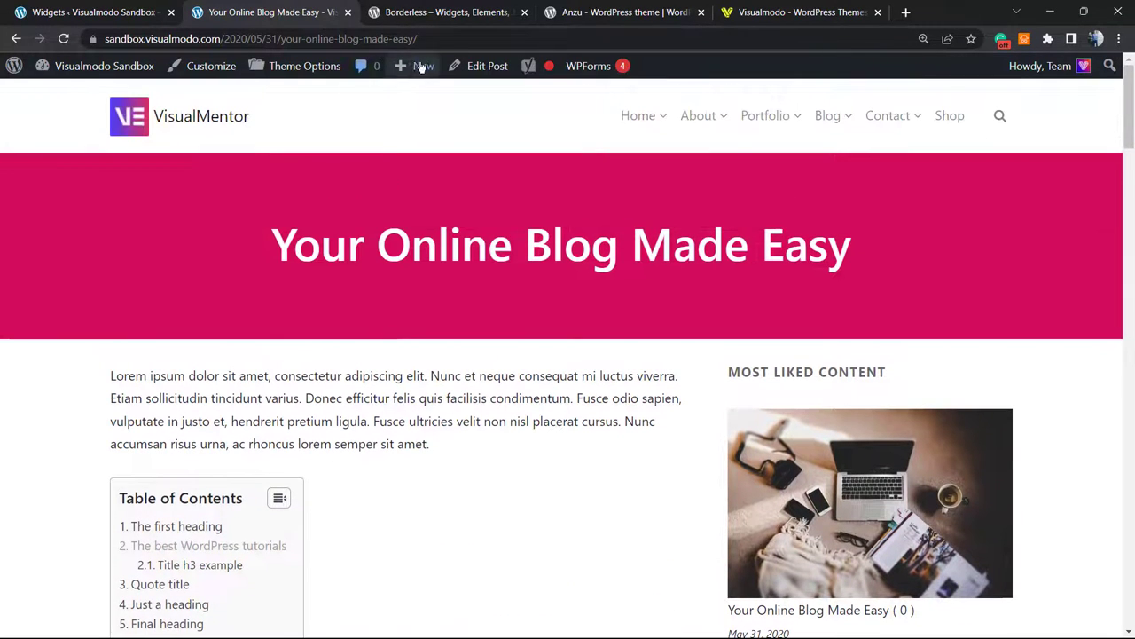
Step: Show the Borderless plugin page on WordPress.org and highlight the word Borderless in its title
{"action": "left_click", "coordinate": [420, 12]}
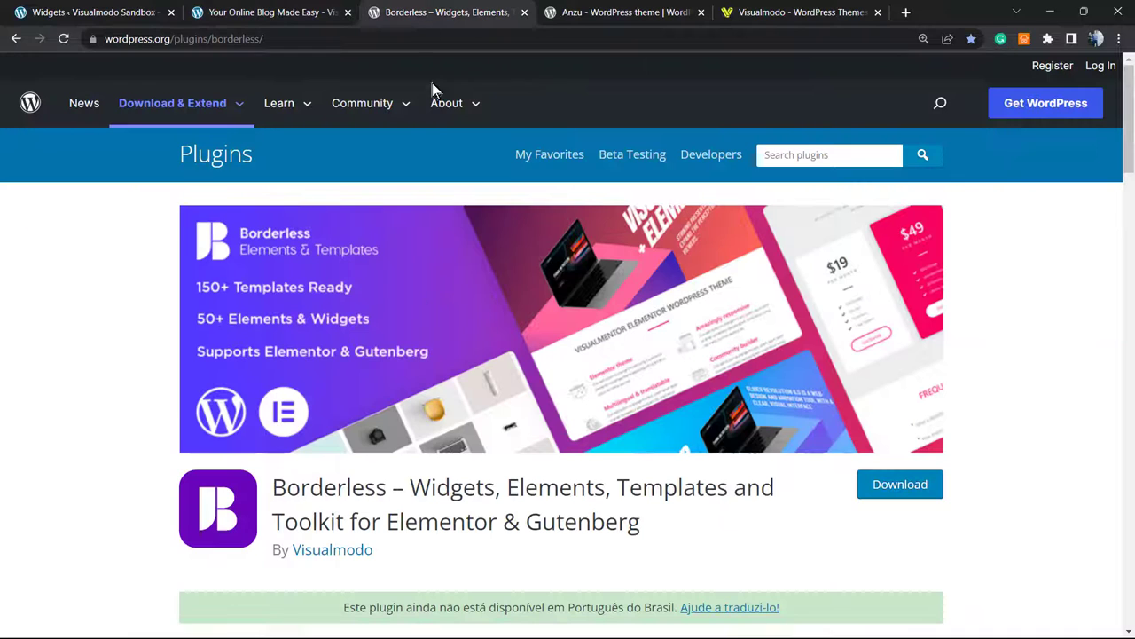
{"action": "double_click", "coordinate": [330, 495]}
{"action": "left_click", "coordinate": [431, 491]}
{"action": "double_click", "coordinate": [313, 493]}
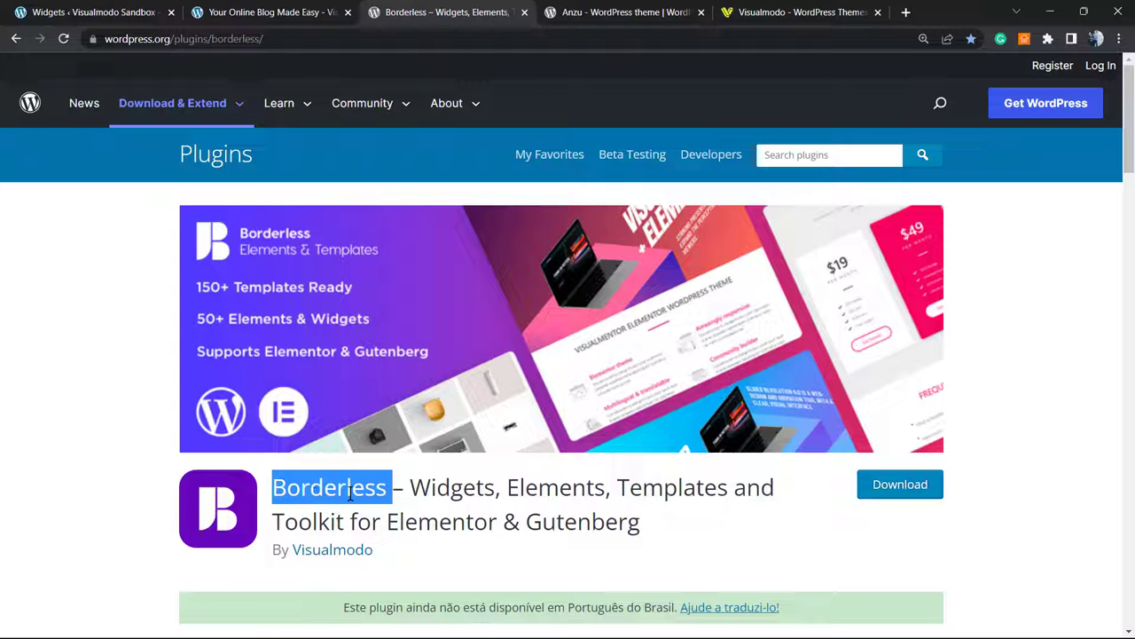
Step: Show the Anzu theme page on WordPress.org, look over its preview and details, and highlight the theme name
{"action": "left_click", "coordinate": [626, 11]}
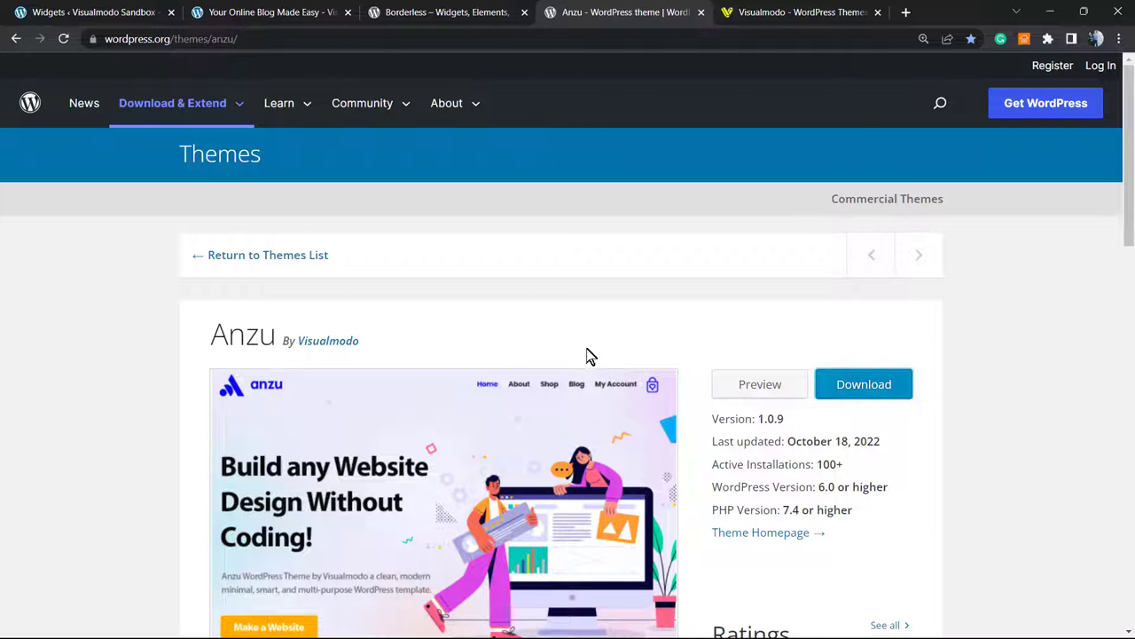
{"action": "scroll", "coordinate": [577, 356], "scroll_direction": "down", "scroll_amount": 1}
{"action": "scroll", "coordinate": [574, 355], "scroll_direction": "down", "scroll_amount": 3}
{"action": "scroll", "coordinate": [575, 356], "scroll_direction": "up", "scroll_amount": 4}
{"action": "double_click", "coordinate": [242, 334]}
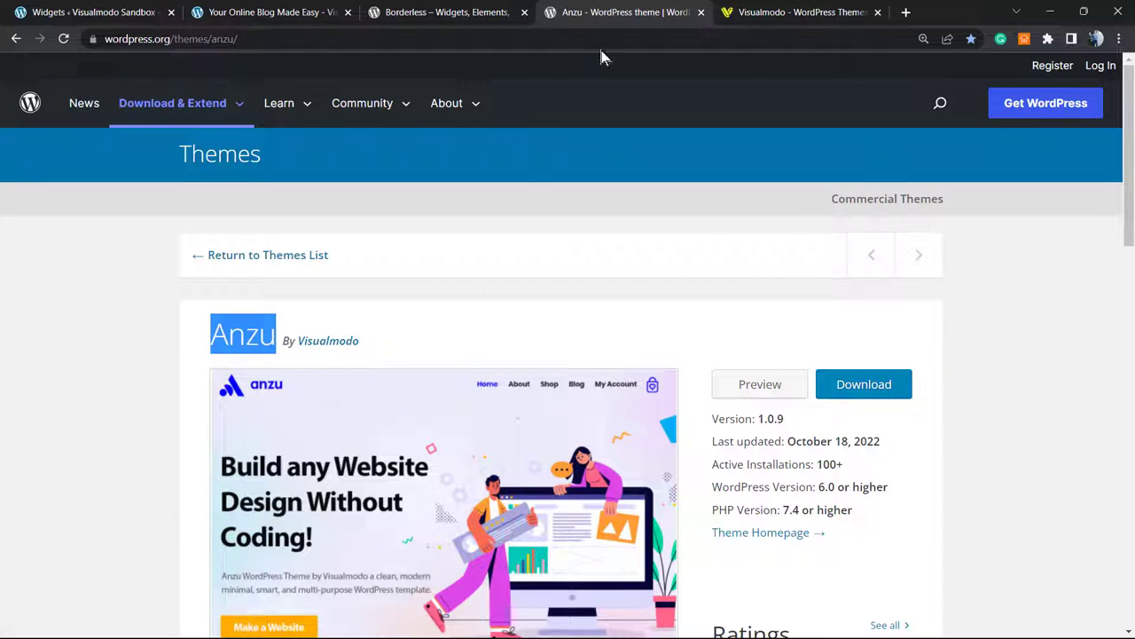
Step: Open the Templates Library on the Visualmodo website and browse through its starter templates
{"action": "left_click", "coordinate": [752, 9]}
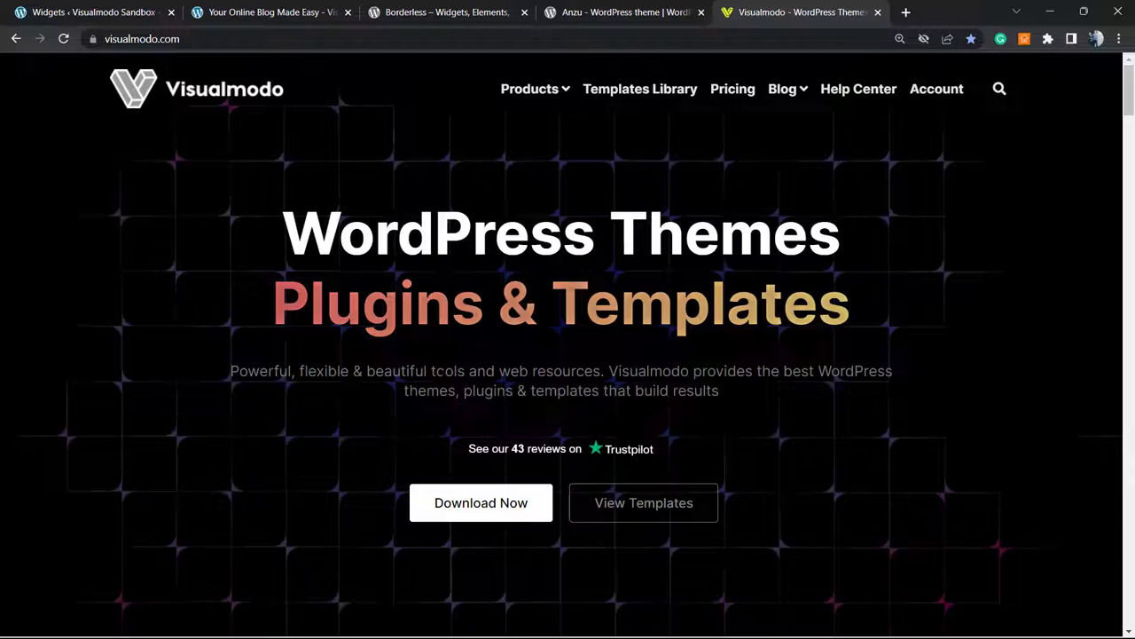
{"action": "left_click", "coordinate": [639, 89]}
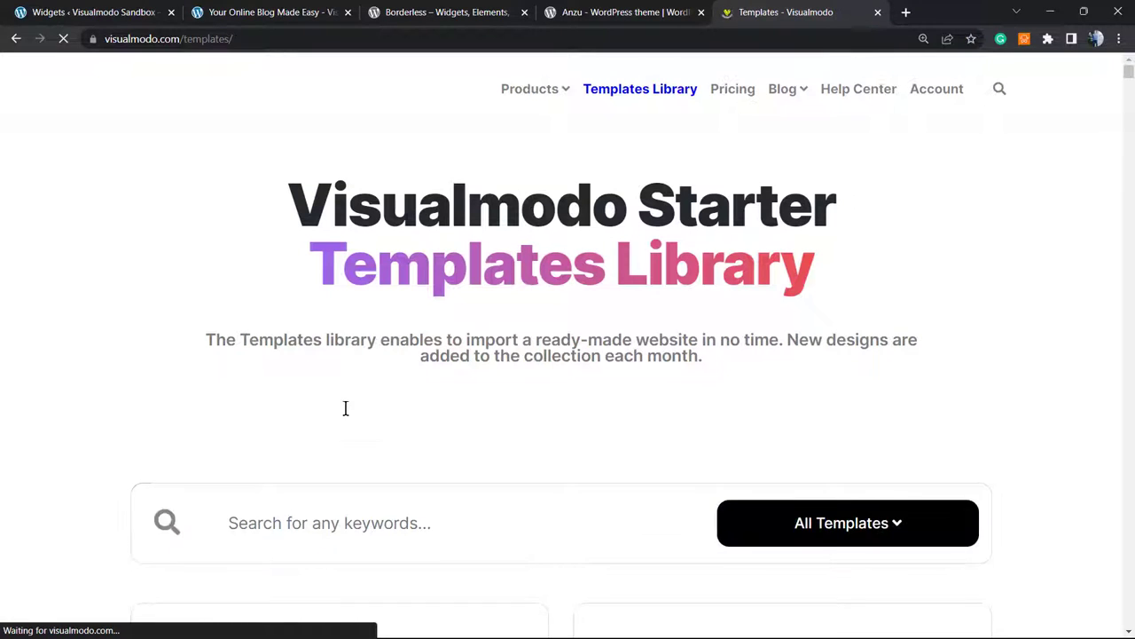
{"action": "scroll", "coordinate": [387, 388], "scroll_direction": "down", "scroll_amount": 5}
{"action": "scroll", "coordinate": [386, 360], "scroll_direction": "down", "scroll_amount": 10}
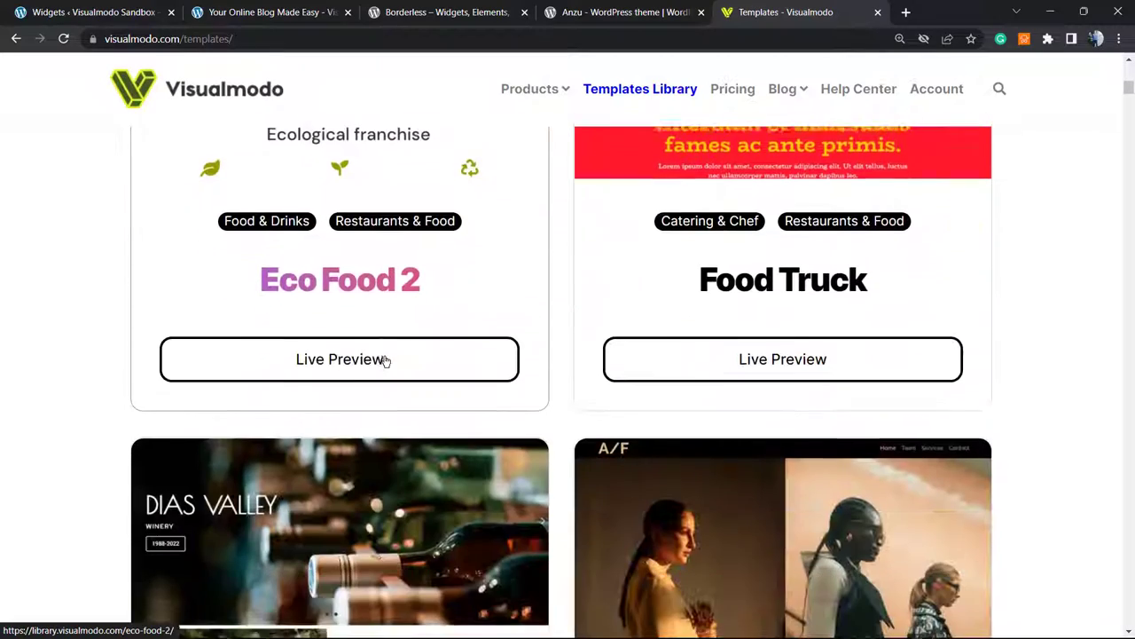
{"action": "scroll", "coordinate": [368, 337], "scroll_direction": "down", "scroll_amount": 15}
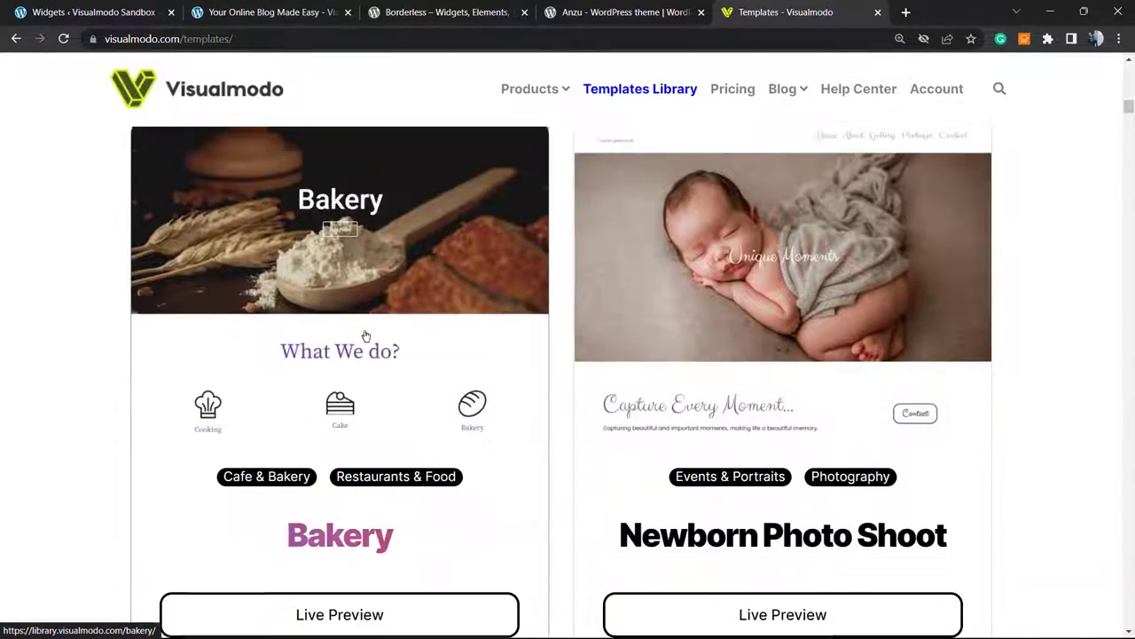
{"action": "scroll", "coordinate": [358, 332], "scroll_direction": "down", "scroll_amount": 14}
{"action": "scroll", "coordinate": [353, 335], "scroll_direction": "down", "scroll_amount": 8}
{"action": "scroll", "coordinate": [353, 337], "scroll_direction": "down", "scroll_amount": 13}
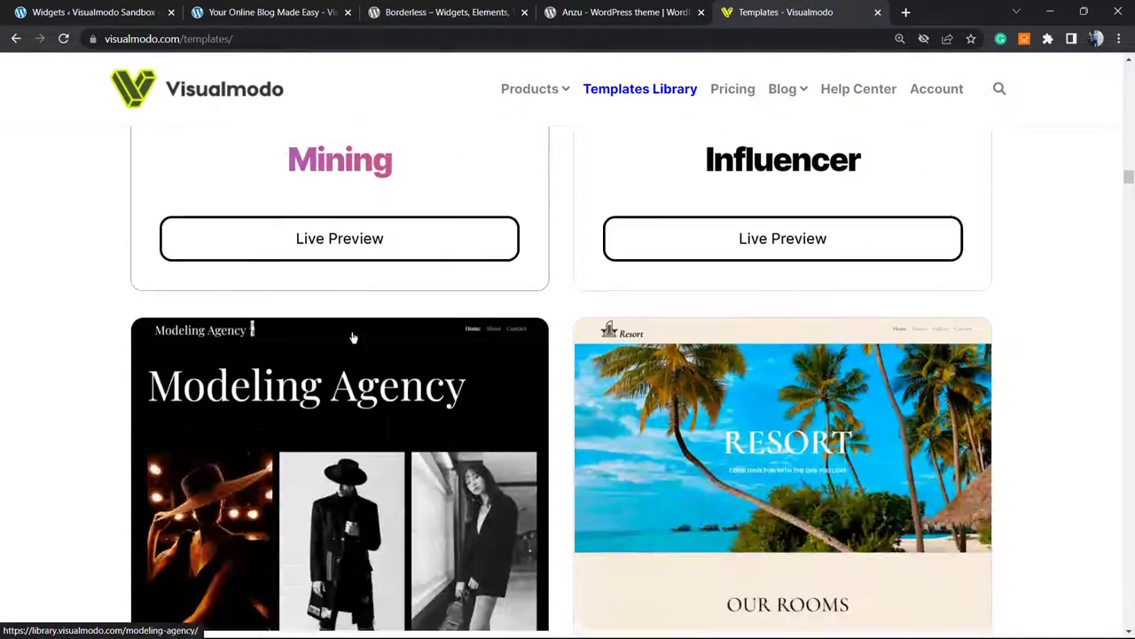
{"action": "scroll", "coordinate": [353, 337], "scroll_direction": "down", "scroll_amount": 13}
{"action": "scroll", "coordinate": [351, 337], "scroll_direction": "down", "scroll_amount": 11}
{"action": "scroll", "coordinate": [350, 337], "scroll_direction": "down", "scroll_amount": 11}
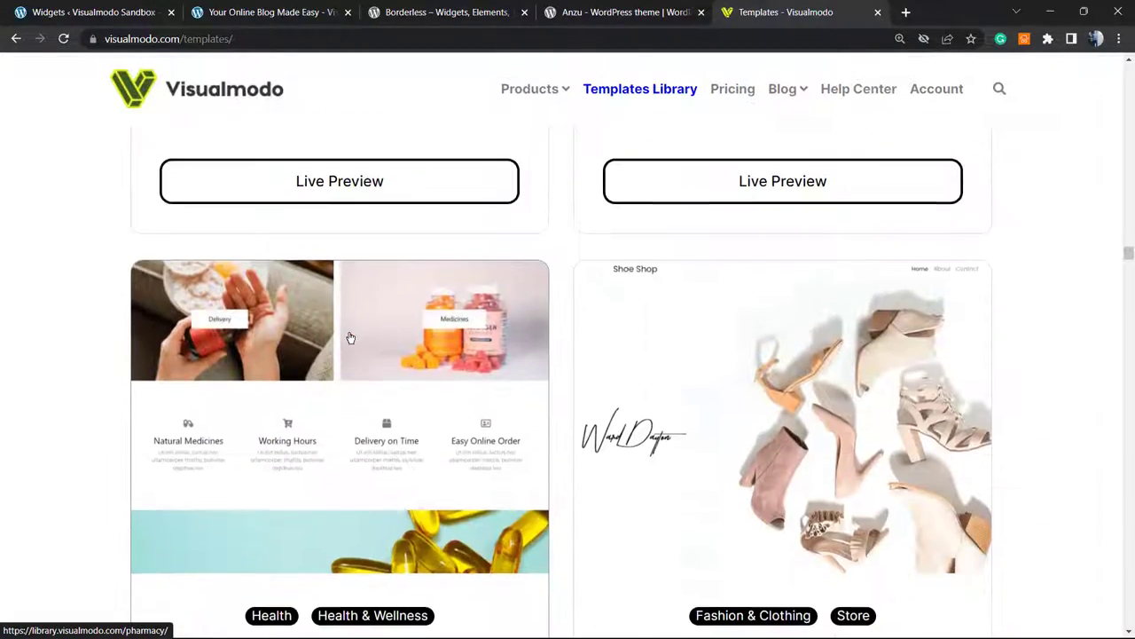